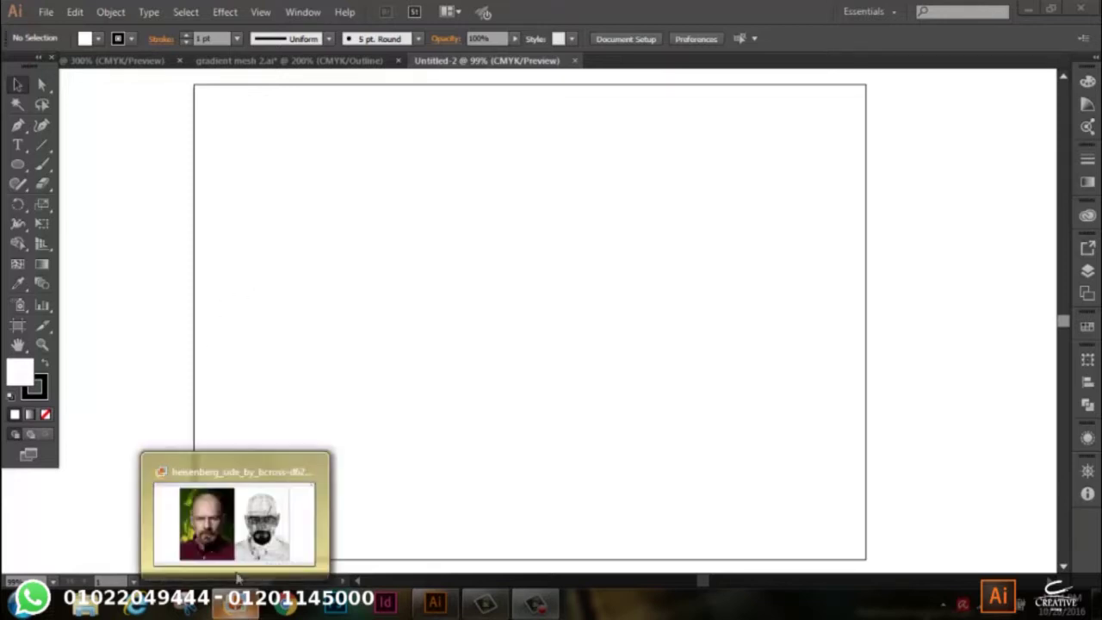
- Bring the reference portrait image up in Windows Live Photo Gallery
{"action": "left_click", "coordinate": [238, 575]}
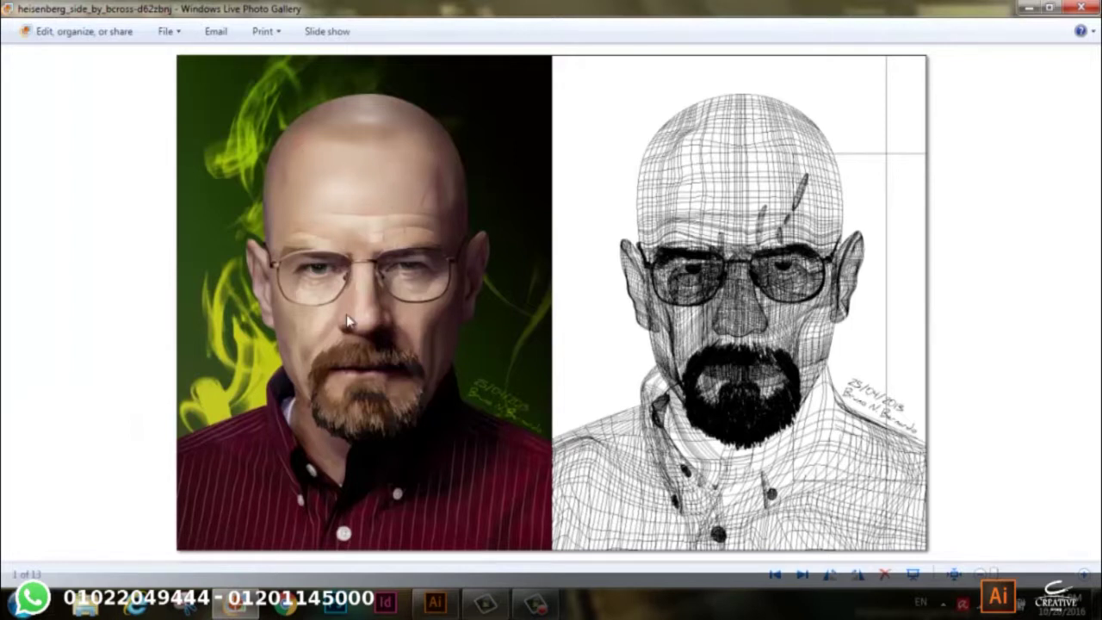
- Zoom and pan around the portrait and its mesh version, then minimize the viewer back to Illustrator
{"action": "left_click", "coordinate": [1084, 579]}
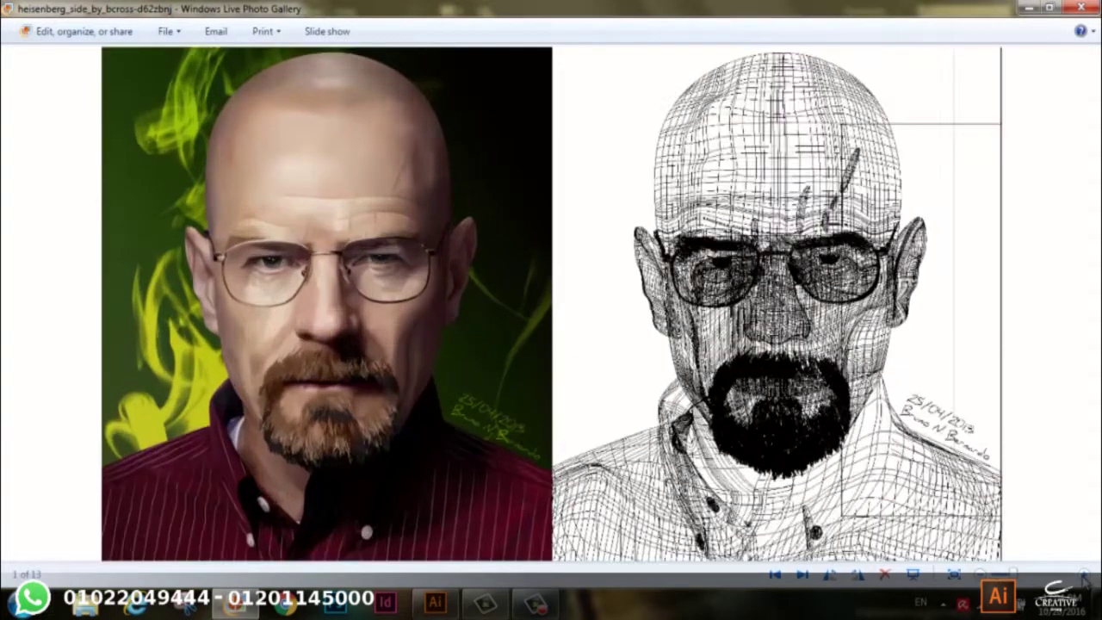
{"action": "scroll", "coordinate": [370, 221], "scroll_direction": "up", "scroll_amount": 2}
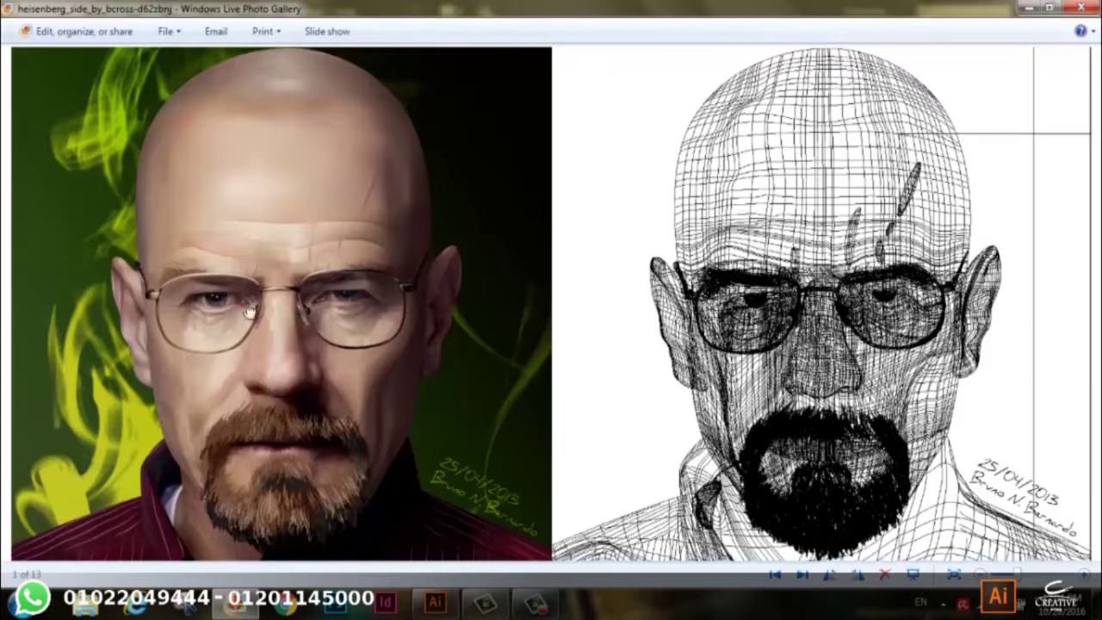
{"action": "scroll", "coordinate": [263, 181], "scroll_direction": "down", "scroll_amount": 3}
{"action": "mouse_move", "coordinate": [261, 204]}
{"action": "left_mouse_down"}
{"action": "mouse_move", "coordinate": [244, 376]}
{"action": "mouse_move", "coordinate": [246, 201]}
{"action": "mouse_move", "coordinate": [244, 412]}
{"action": "mouse_move", "coordinate": [236, 320]}
{"action": "left_mouse_up"}
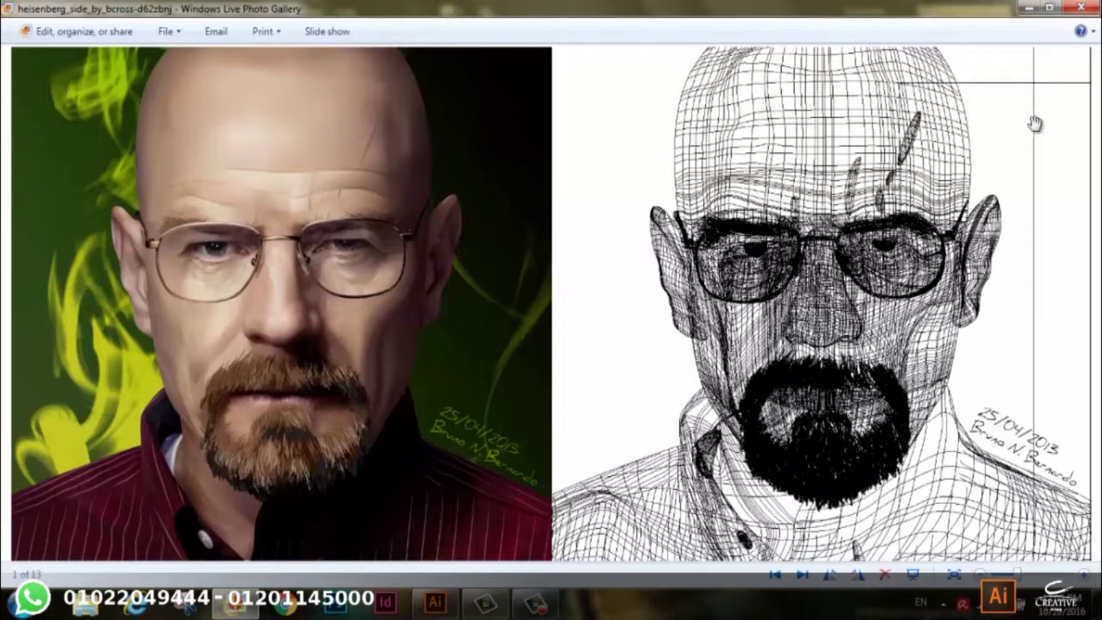
{"action": "left_click", "coordinate": [1027, 8]}
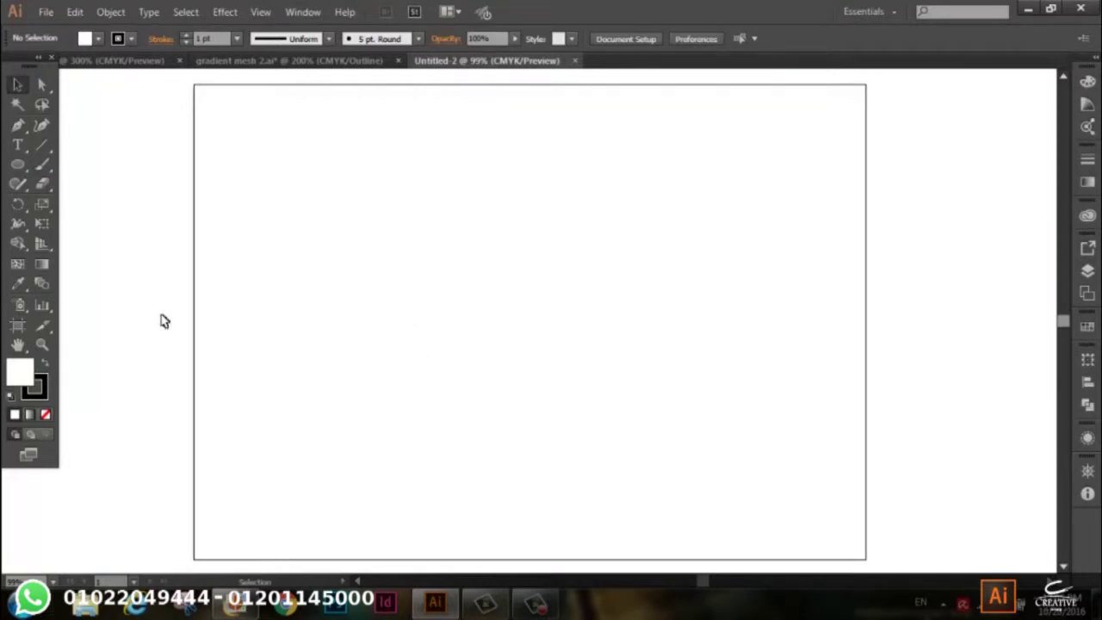
- Draw a circle on the left half of the artboard with the Ellipse Tool
{"action": "left_click", "coordinate": [16, 166]}
{"action": "left_click_drag", "start_coordinate": [15, 173], "coordinate": [69, 200]}
{"action": "mouse_move", "coordinate": [337, 209]}
{"action": "left_mouse_down"}
{"action": "mouse_move", "coordinate": [480, 363]}
{"action": "mouse_move", "coordinate": [504, 372]}
{"action": "left_mouse_up"}
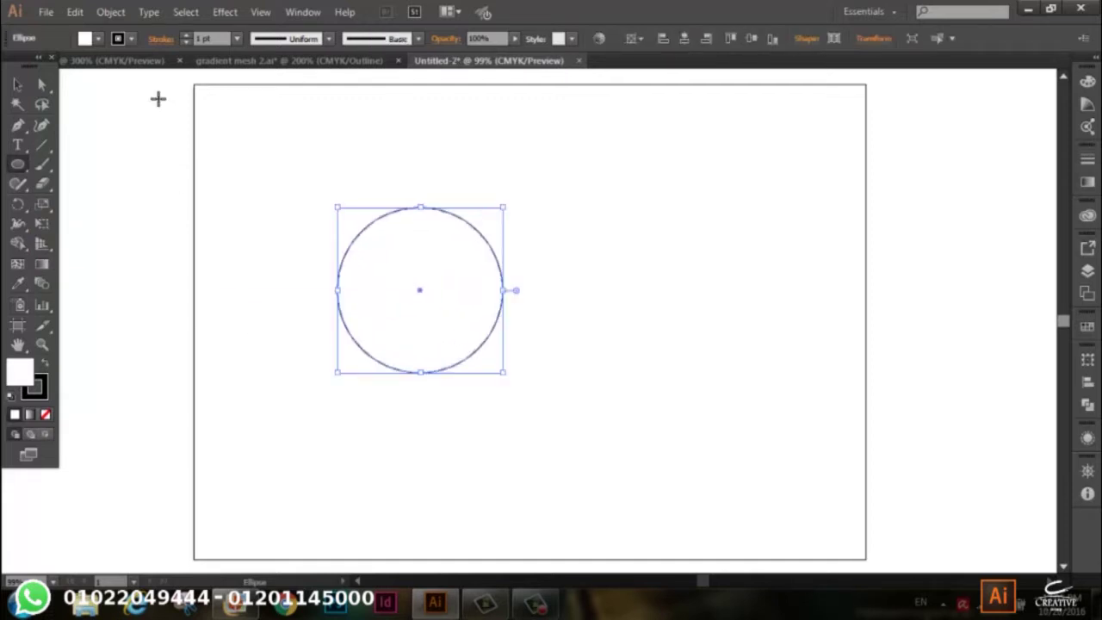
- Fill the circle with red, set its stroke to None, and reselect it
{"action": "left_click", "coordinate": [99, 39]}
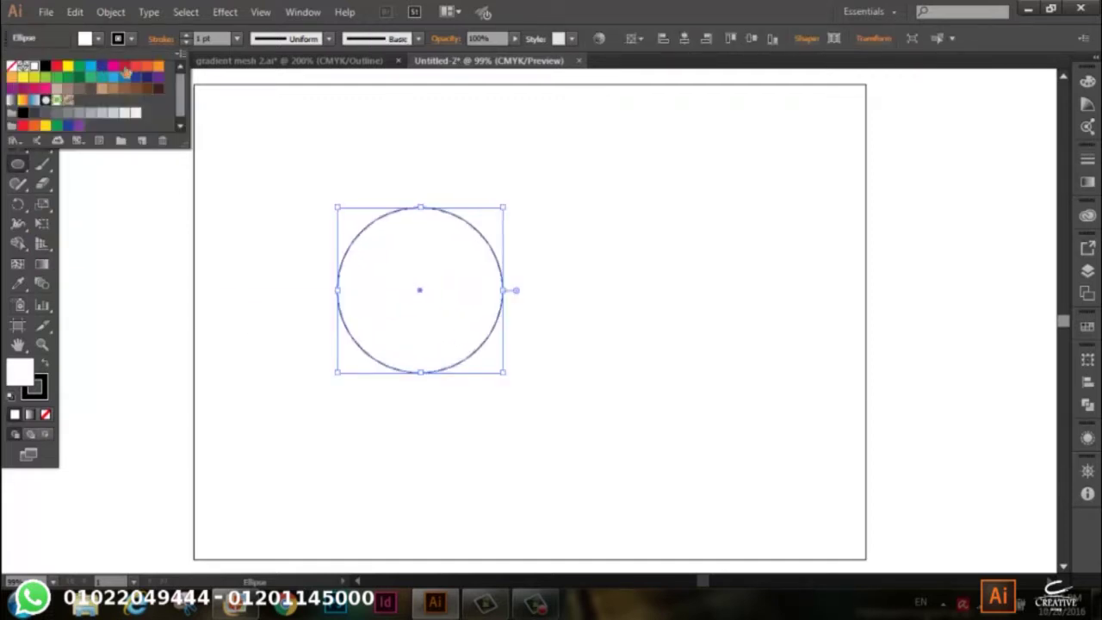
{"action": "left_click", "coordinate": [127, 74]}
{"action": "left_click", "coordinate": [131, 40]}
{"action": "left_click", "coordinate": [11, 65]}
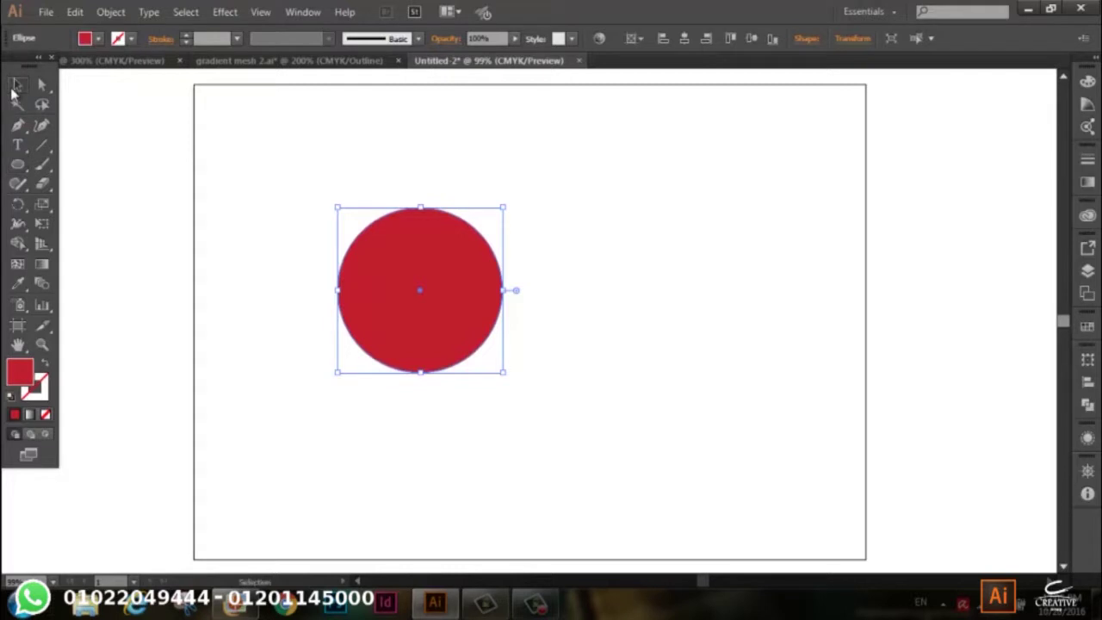
{"action": "left_click", "coordinate": [17, 84]}
{"action": "left_click", "coordinate": [176, 185]}
{"action": "left_click", "coordinate": [411, 303]}
- Convert the circle to a gradient mesh and add four vertical mesh lines near the top
{"action": "left_click", "coordinate": [15, 270]}
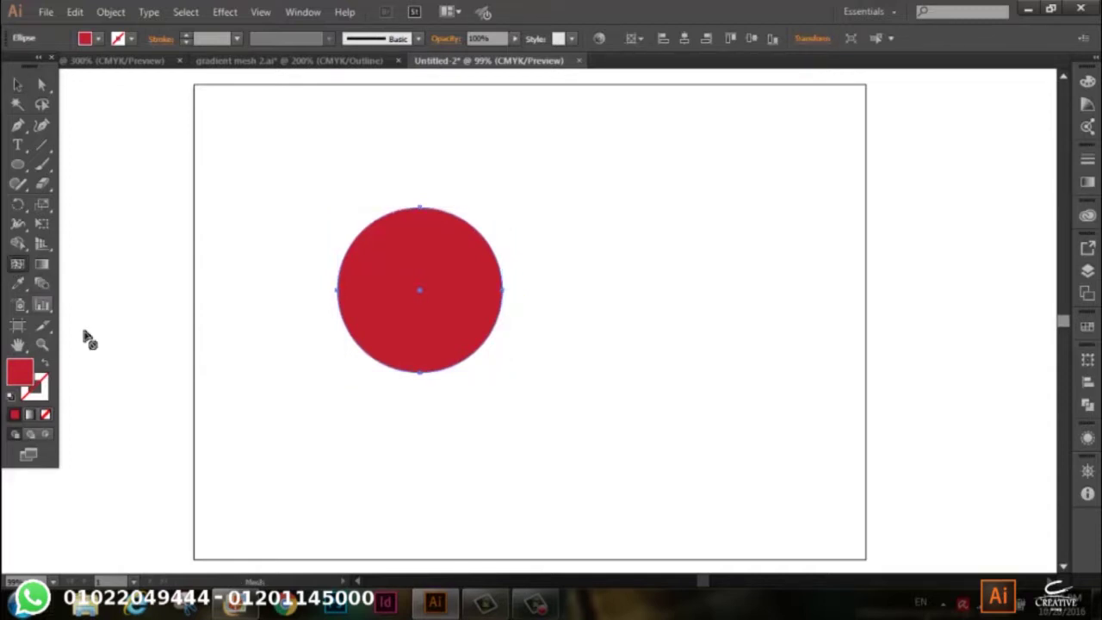
{"action": "left_click", "coordinate": [448, 215]}
{"action": "left_click", "coordinate": [472, 225]}
{"action": "left_click", "coordinate": [426, 208]}
{"action": "left_click", "coordinate": [398, 213]}
{"action": "left_click", "coordinate": [380, 226]}
- Add horizontal mesh lines across the upper, middle and lower circle, then direct-select an upper-right point
{"action": "left_click", "coordinate": [361, 244]}
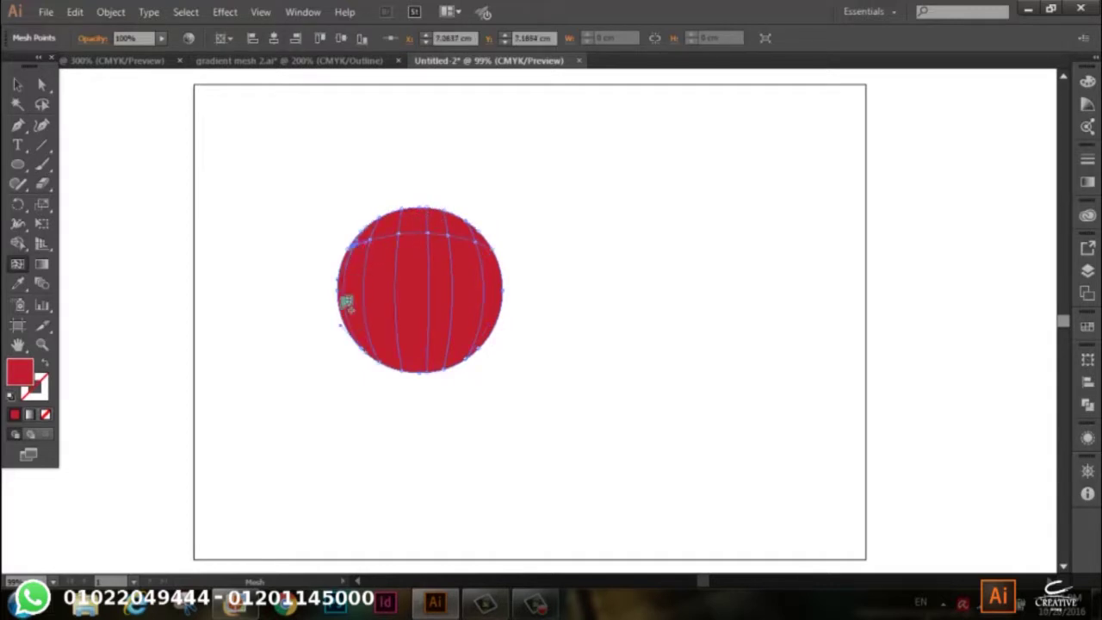
{"action": "left_click", "coordinate": [346, 283]}
{"action": "left_click", "coordinate": [355, 341]}
{"action": "left_click", "coordinate": [417, 384]}
{"action": "left_click", "coordinate": [396, 374]}
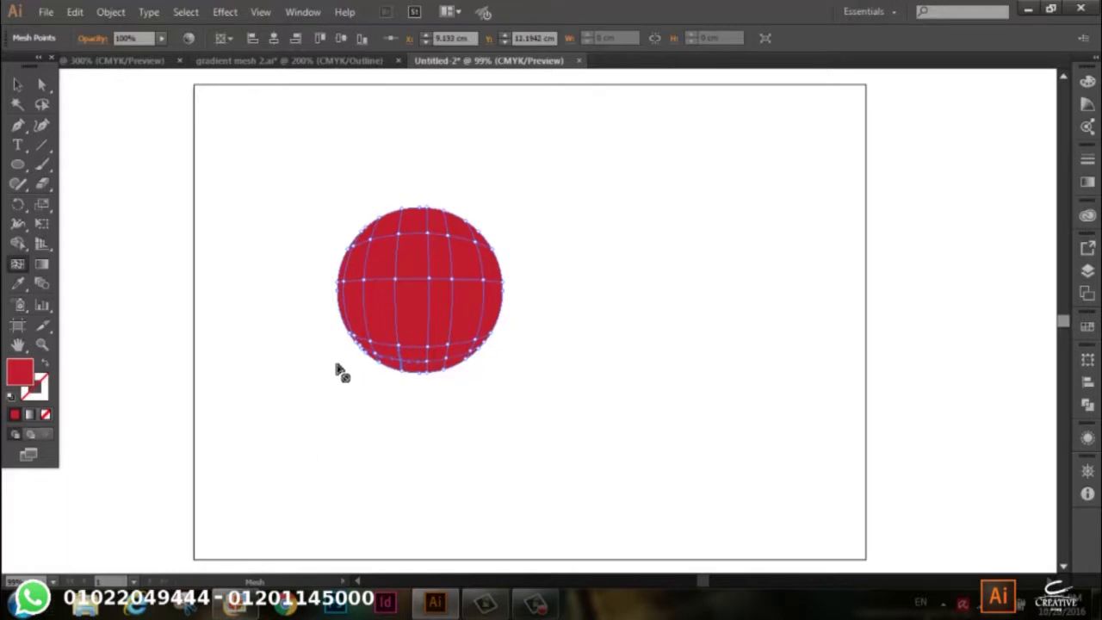
{"action": "left_click", "coordinate": [402, 227]}
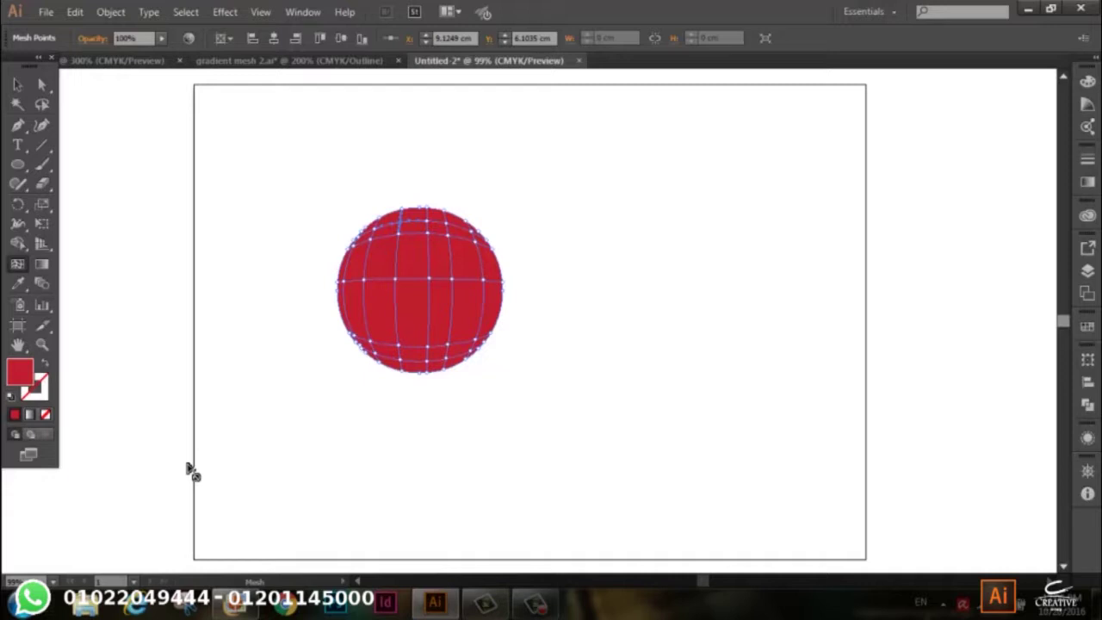
{"action": "left_click", "coordinate": [42, 86]}
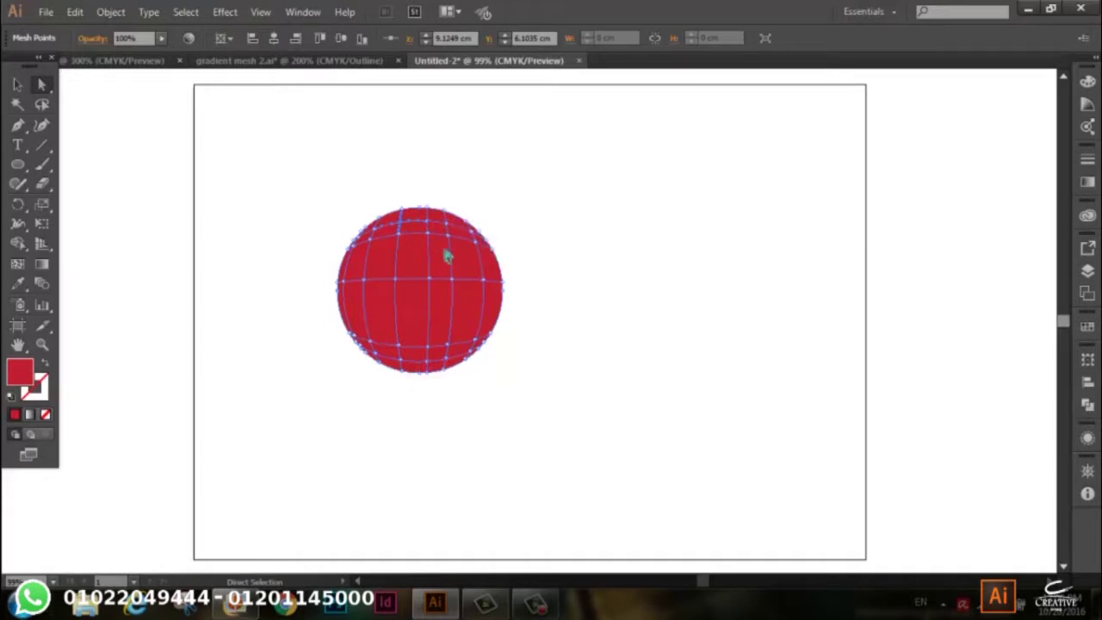
{"action": "left_click", "coordinate": [448, 236]}
- Colour the selected upper-right mesh point light pink and deselect to preview the highlight
{"action": "double_click", "coordinate": [20, 373]}
{"action": "mouse_move", "coordinate": [442, 227]}
{"action": "left_mouse_down"}
{"action": "mouse_move", "coordinate": [419, 236]}
{"action": "mouse_move", "coordinate": [402, 227]}
{"action": "left_mouse_up"}
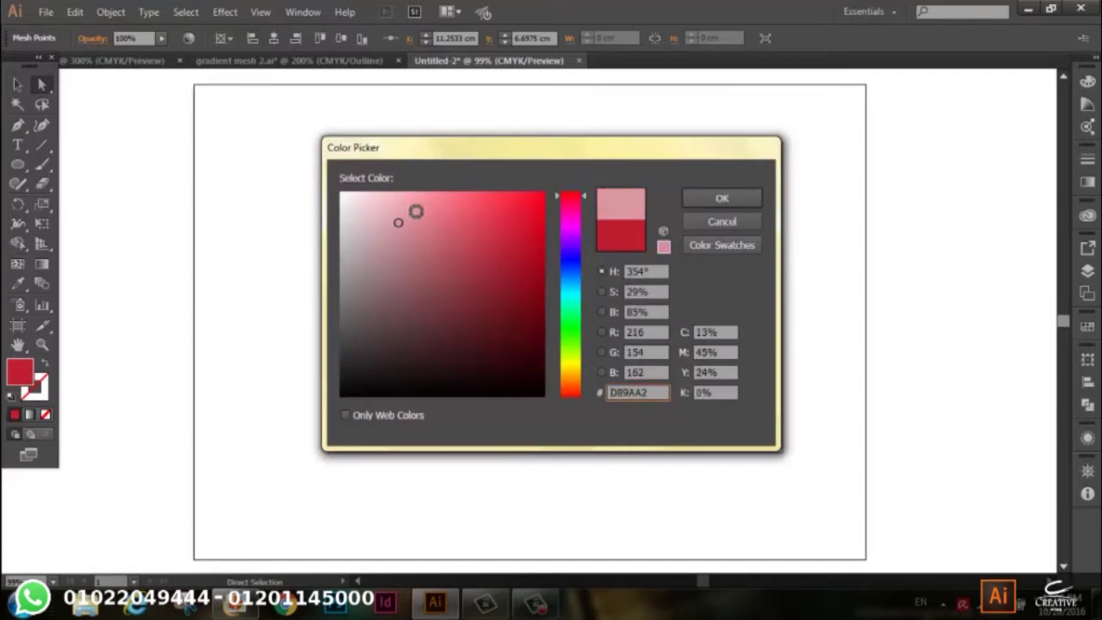
{"action": "left_click", "coordinate": [430, 213]}
{"action": "left_click", "coordinate": [722, 198]}
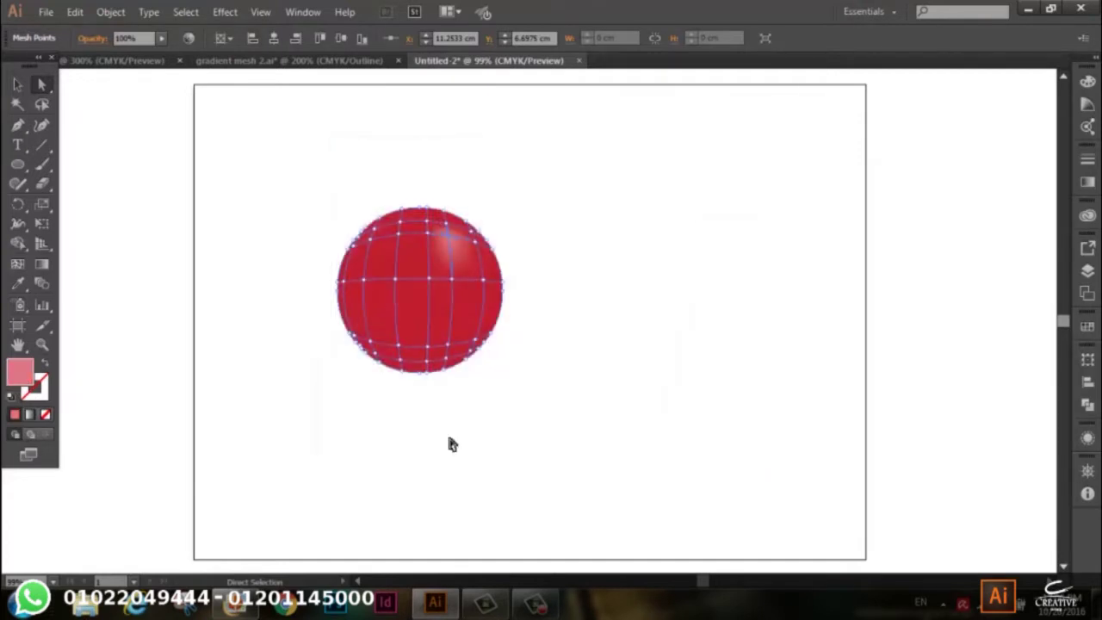
{"action": "left_click", "coordinate": [14, 86]}
{"action": "left_click", "coordinate": [298, 169]}
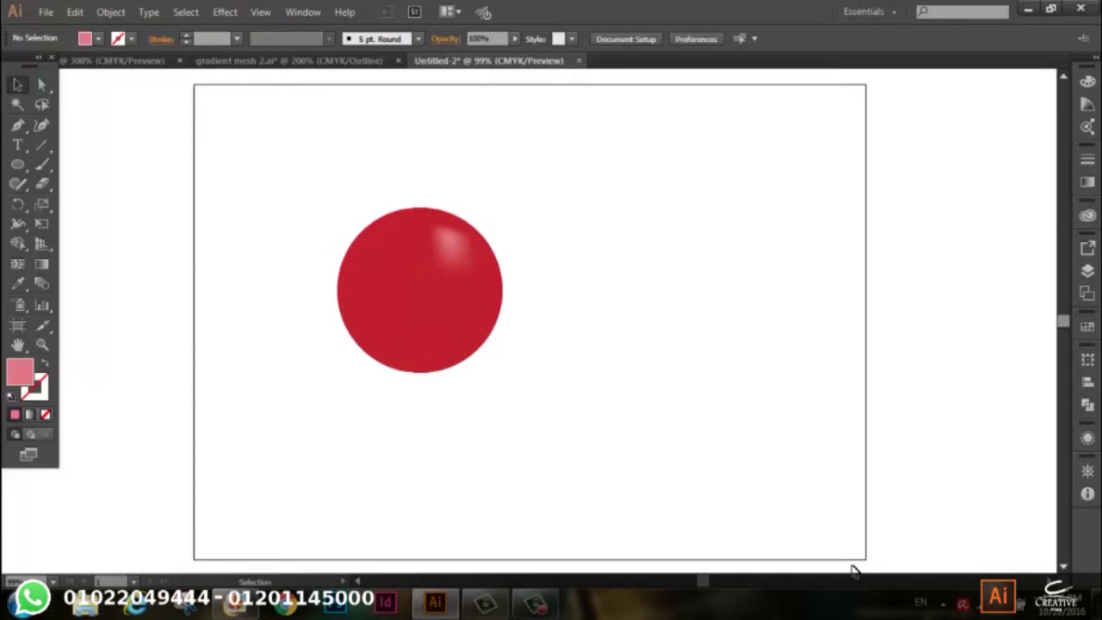
- Recolour the right-edge mesh point deep red #991928, then deselect and zoom in
{"action": "left_click", "coordinate": [477, 329]}
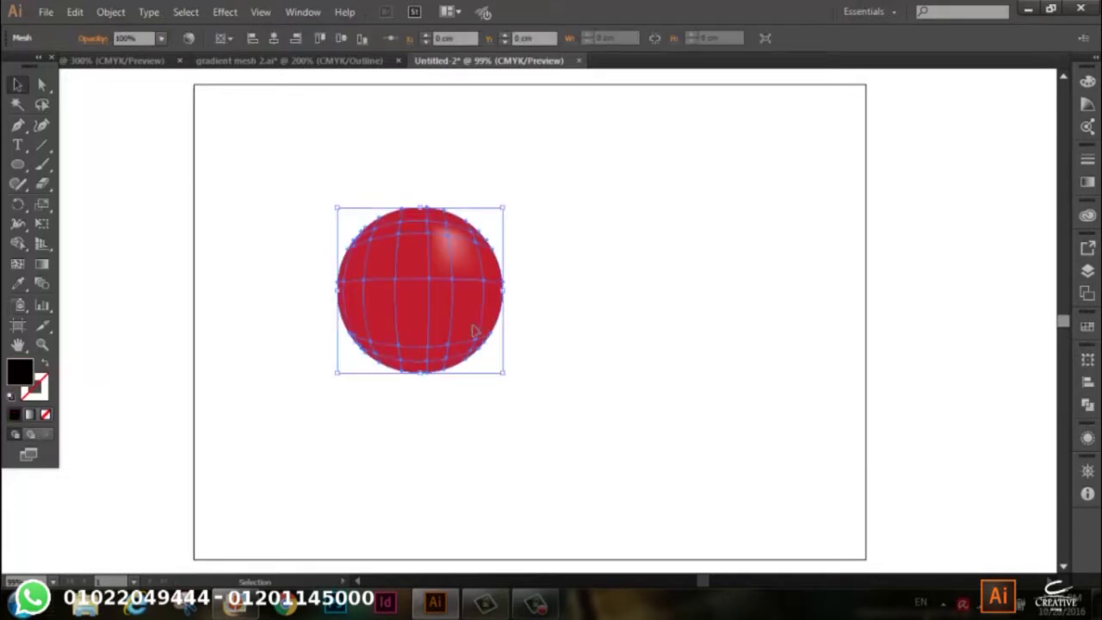
{"action": "left_click", "coordinate": [474, 431]}
{"action": "left_click", "coordinate": [433, 290]}
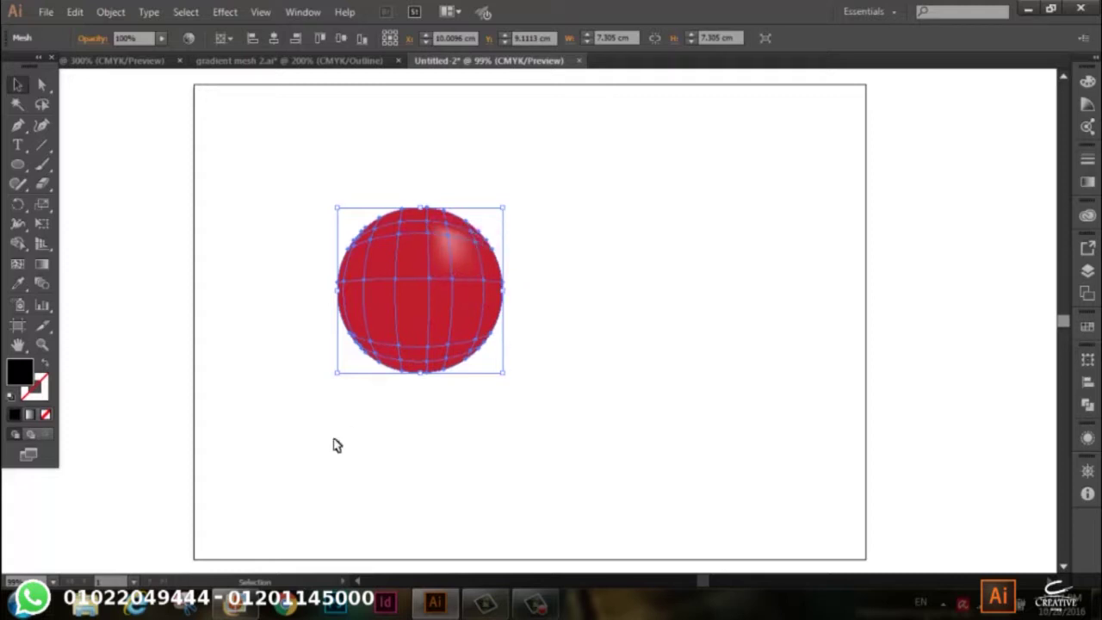
{"action": "left_click", "coordinate": [42, 85]}
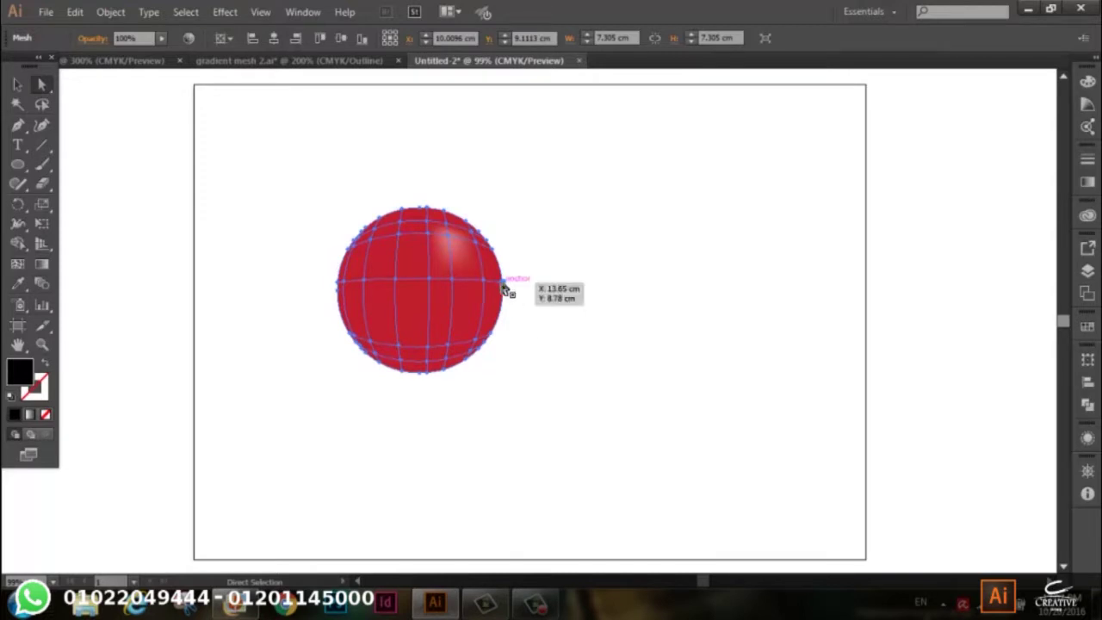
{"action": "left_click", "coordinate": [492, 334]}
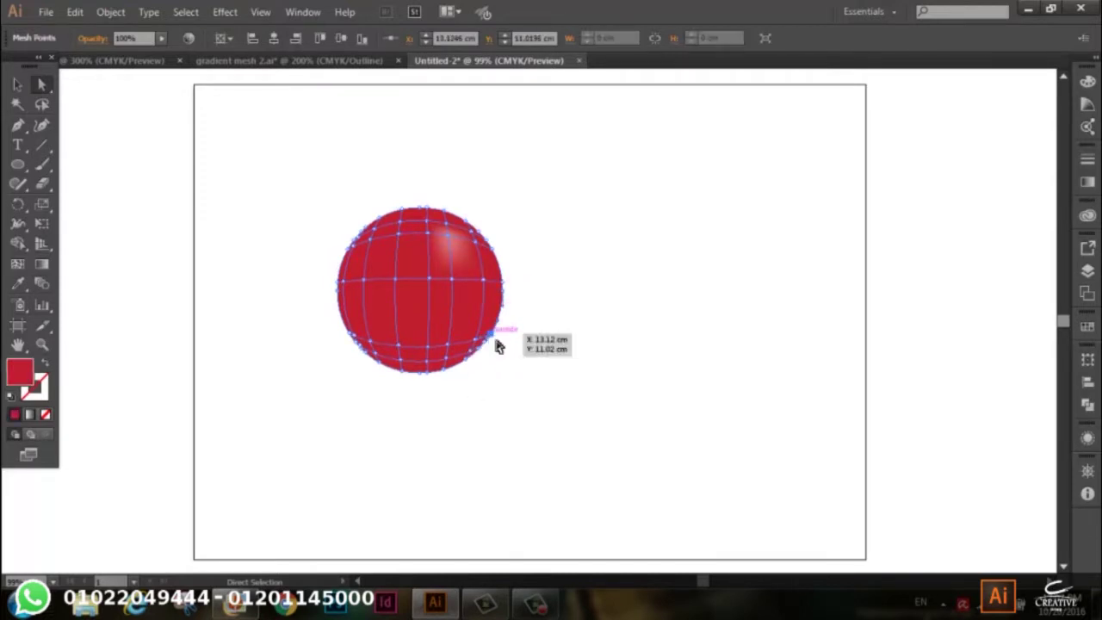
{"action": "double_click", "coordinate": [21, 375]}
{"action": "left_click", "coordinate": [513, 272]}
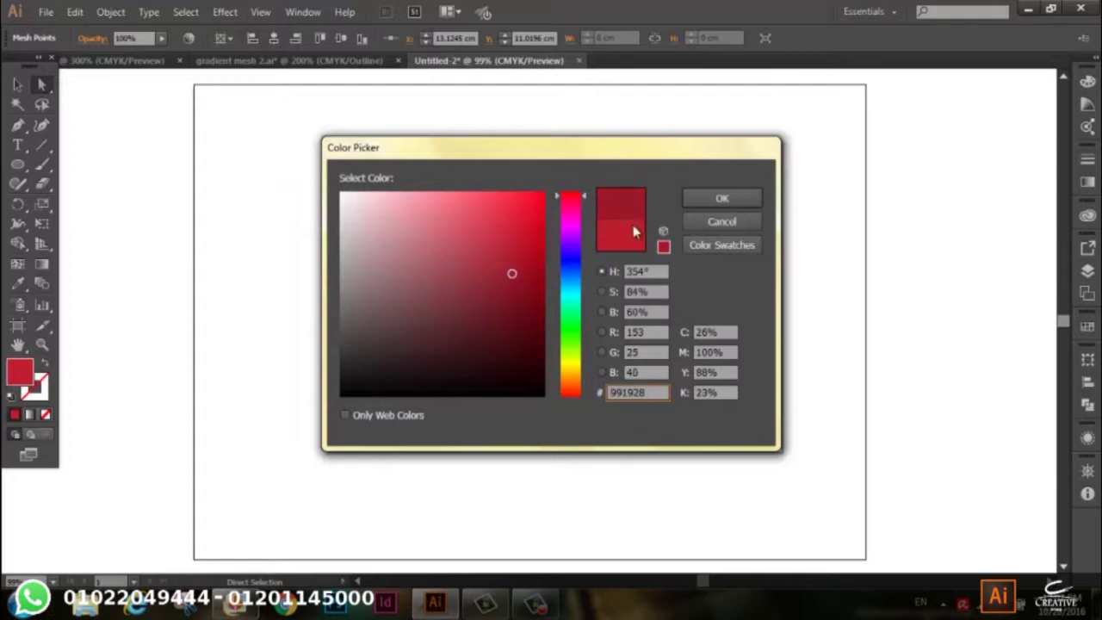
{"action": "left_click", "coordinate": [702, 198]}
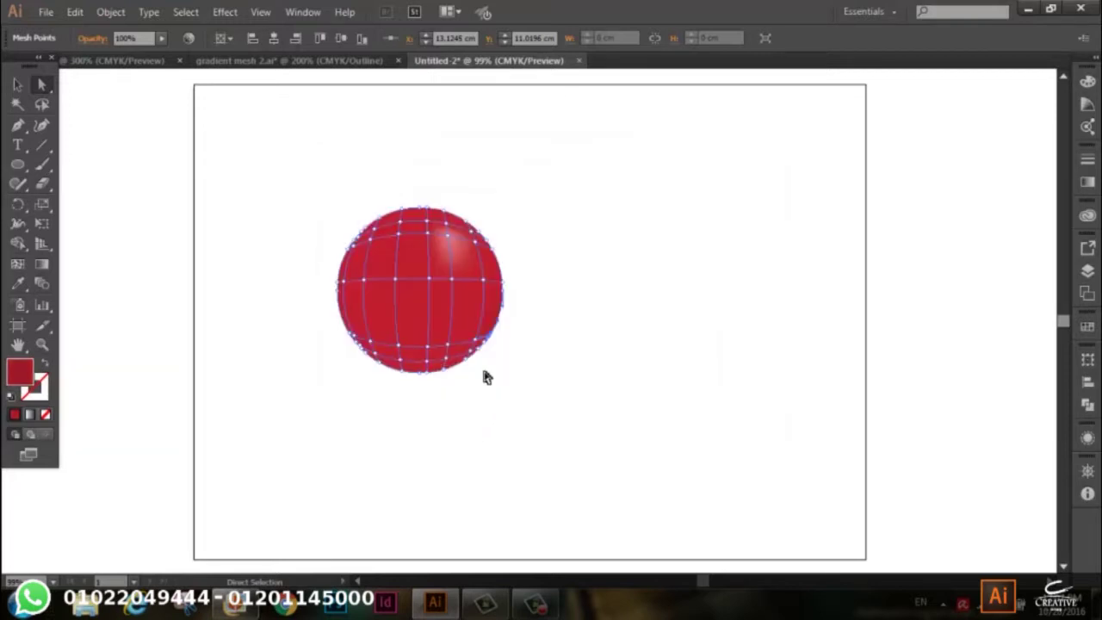
{"action": "left_click", "coordinate": [487, 470]}
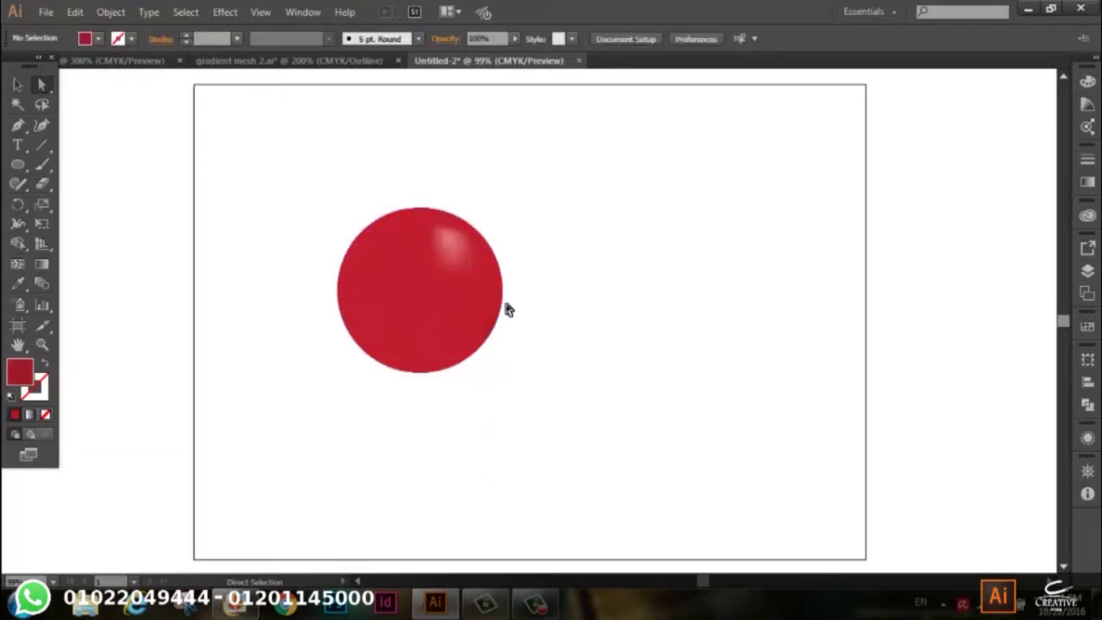
{"action": "key", "text": "ctrl+plus"}
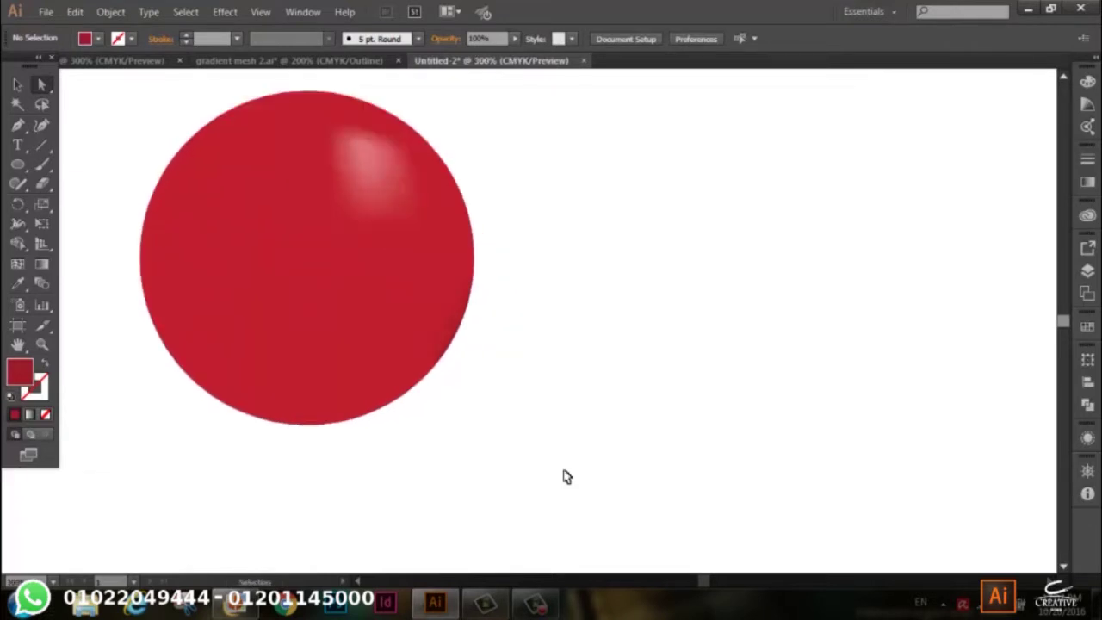
- Give a lower-right mesh point a slightly darker red, then deselect and zoom out
{"action": "key", "text": "a"}
{"action": "left_click", "coordinate": [409, 345]}
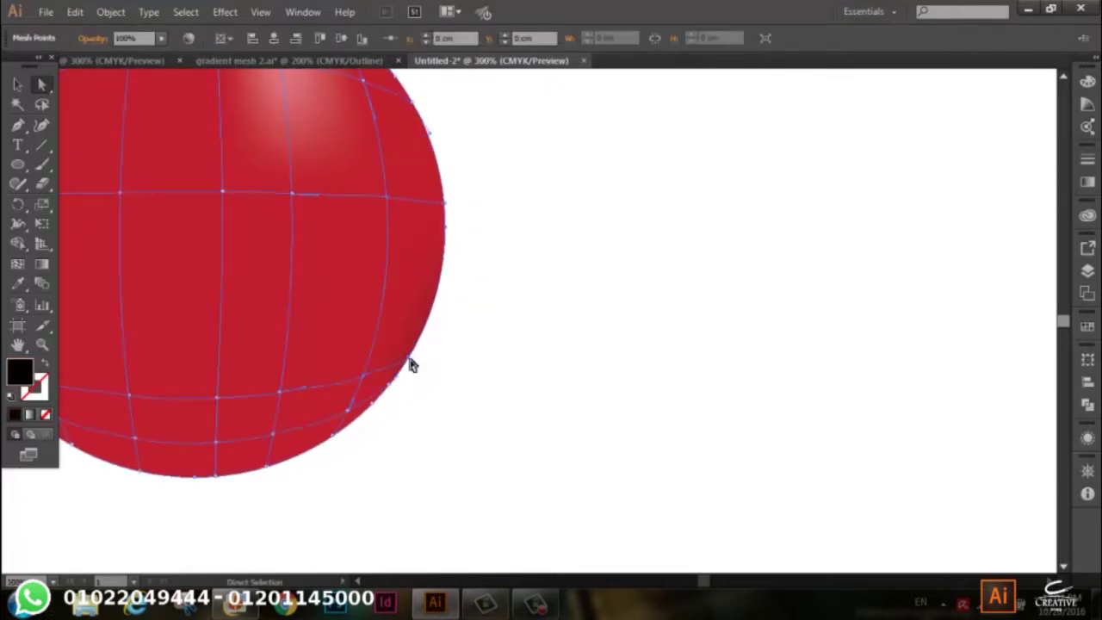
{"action": "left_click", "coordinate": [410, 360]}
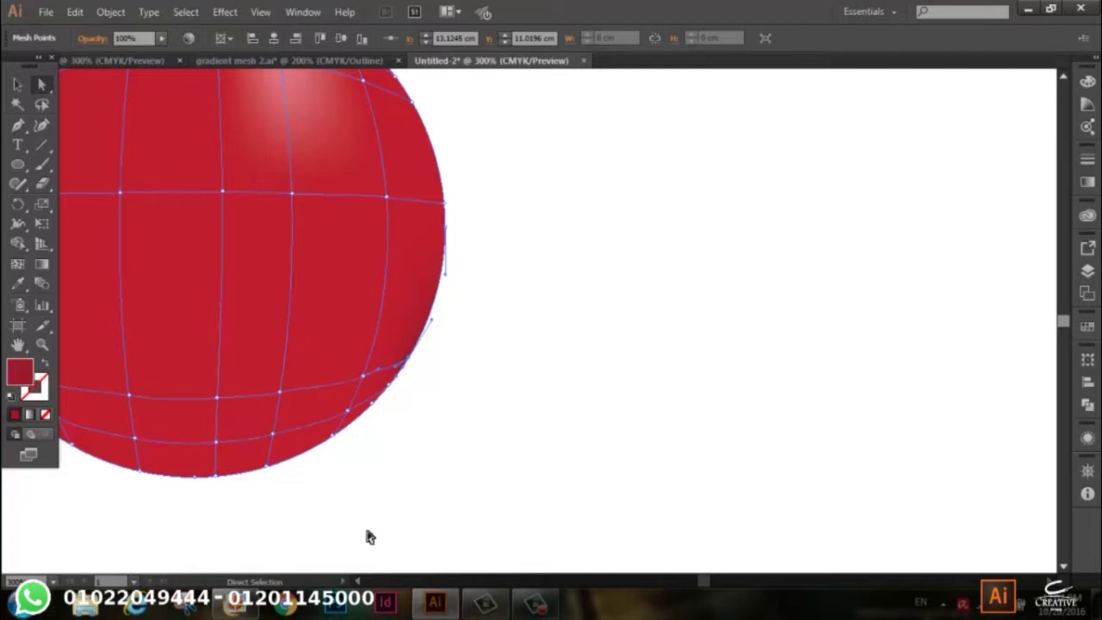
{"action": "left_click", "coordinate": [363, 377]}
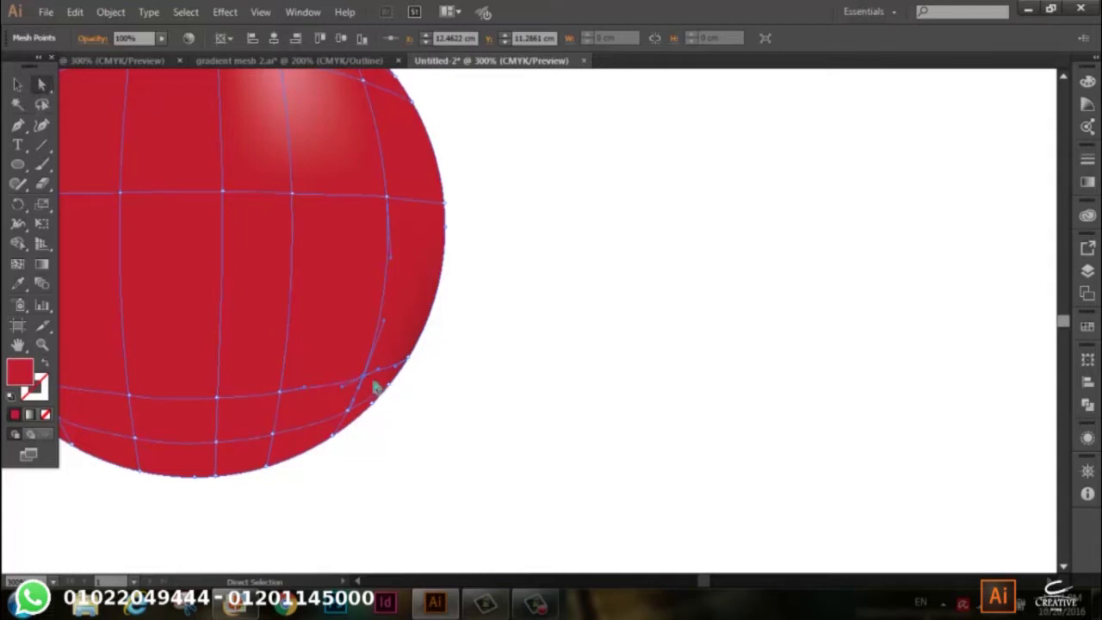
{"action": "double_click", "coordinate": [16, 375]}
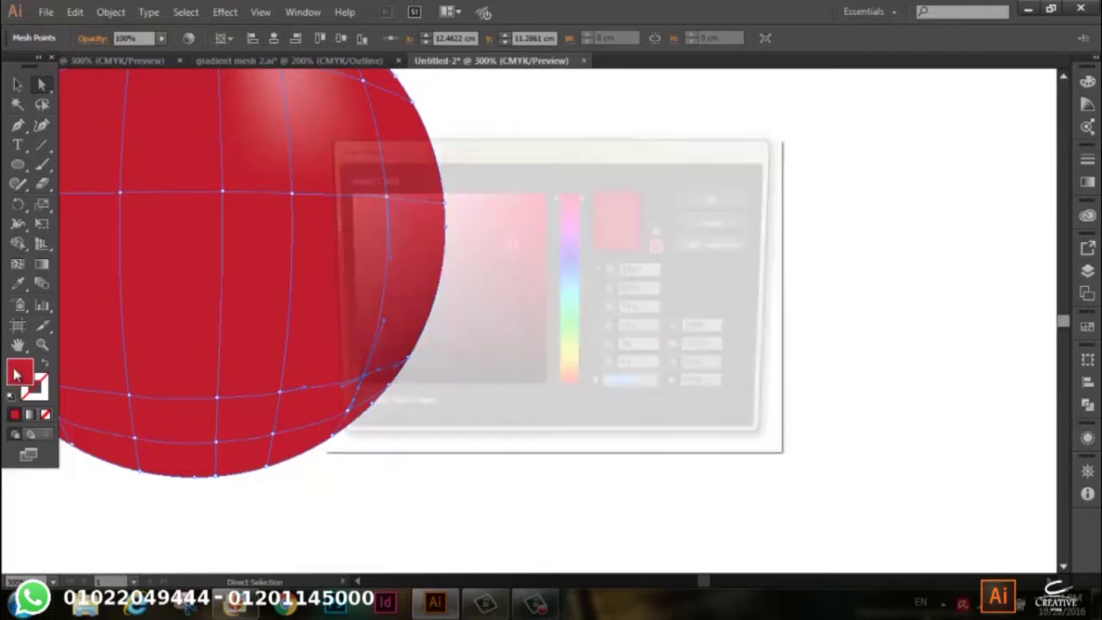
{"action": "left_click", "coordinate": [509, 281]}
{"action": "left_click", "coordinate": [722, 198]}
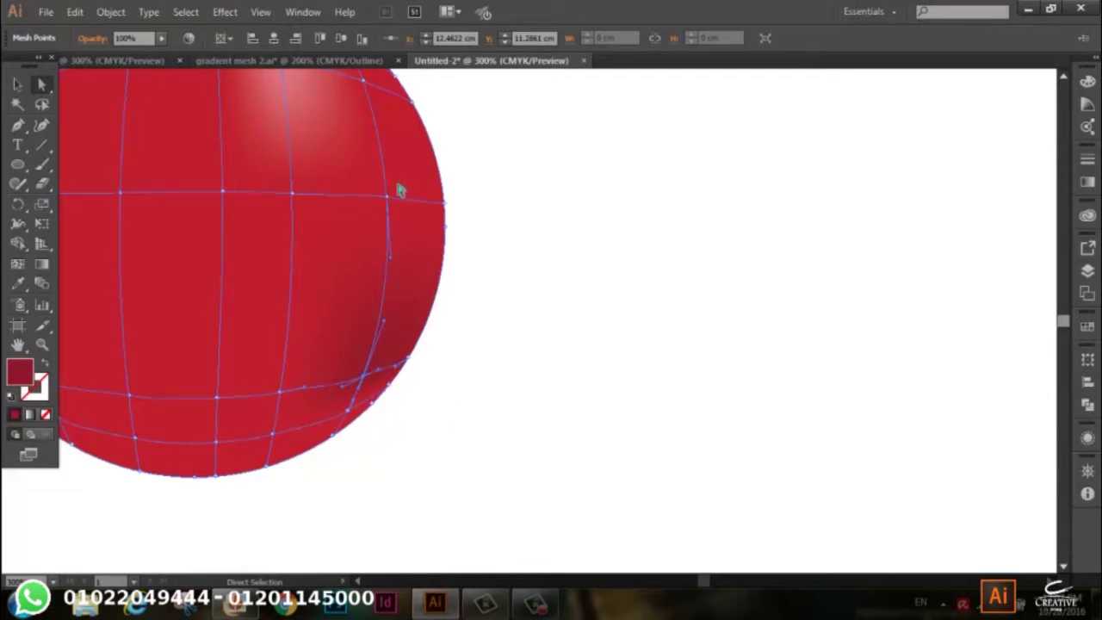
{"action": "left_click", "coordinate": [17, 84]}
{"action": "left_click", "coordinate": [566, 344]}
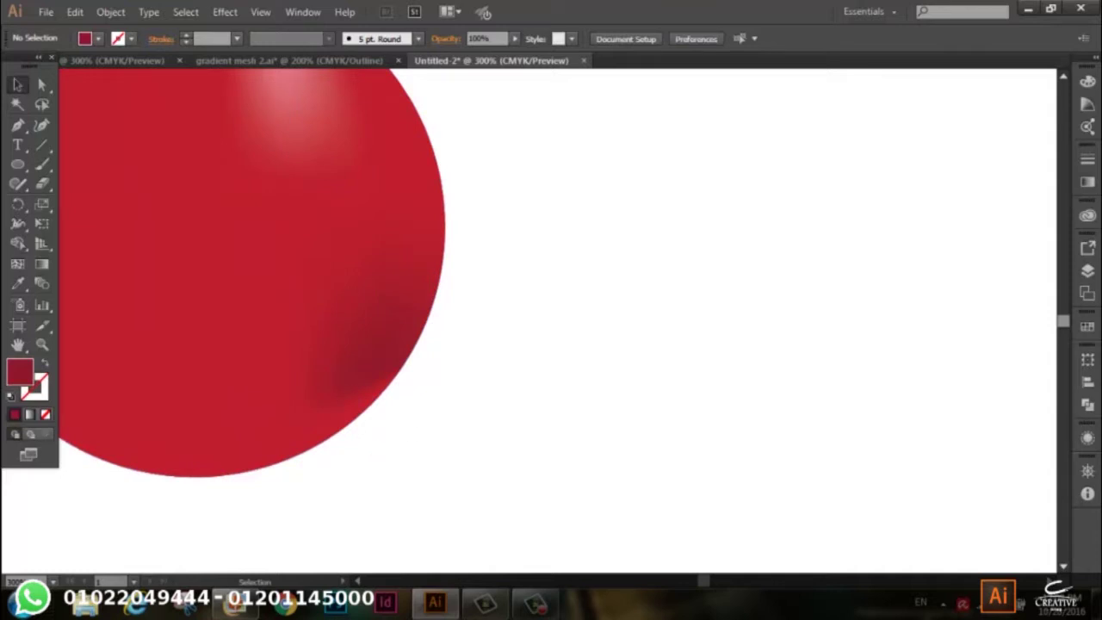
{"action": "key", "text": "ctrl+minus"}
{"action": "key", "text": "ctrl+minus"}
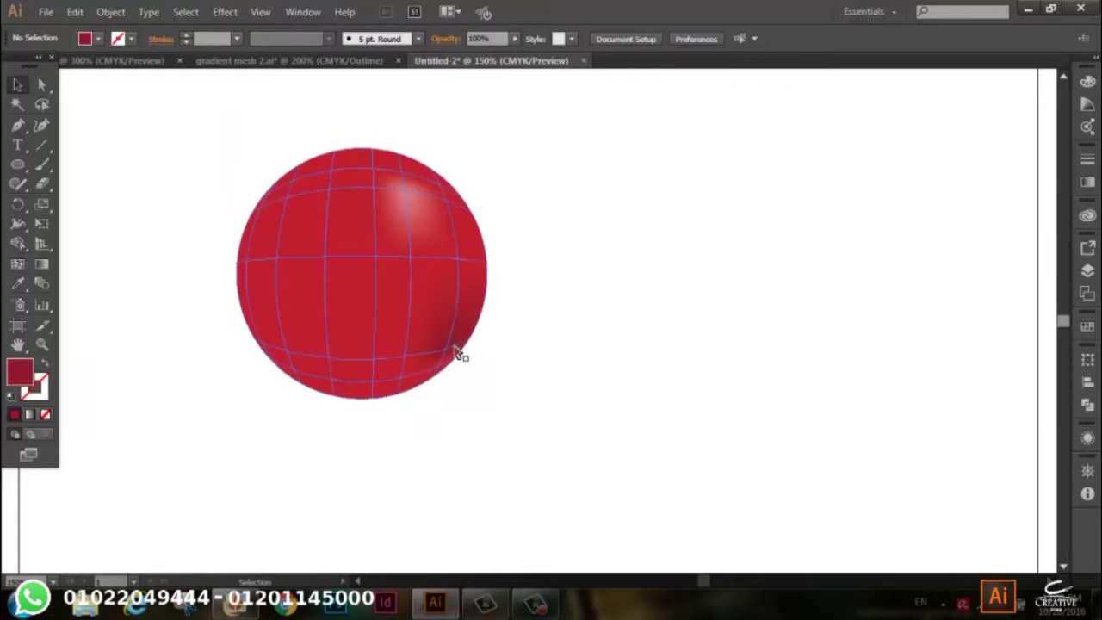
- Recolour the lower-right mesh points to A01A2A, then deeper red 8E162A, and deselect
{"action": "left_click", "coordinate": [45, 83]}
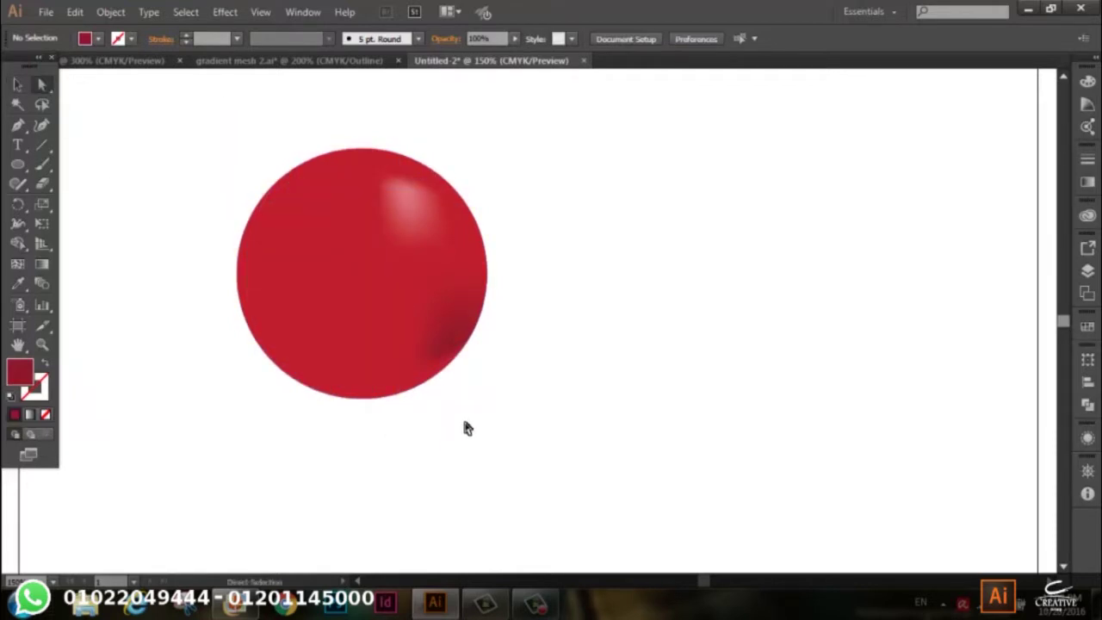
{"action": "left_click", "coordinate": [434, 383]}
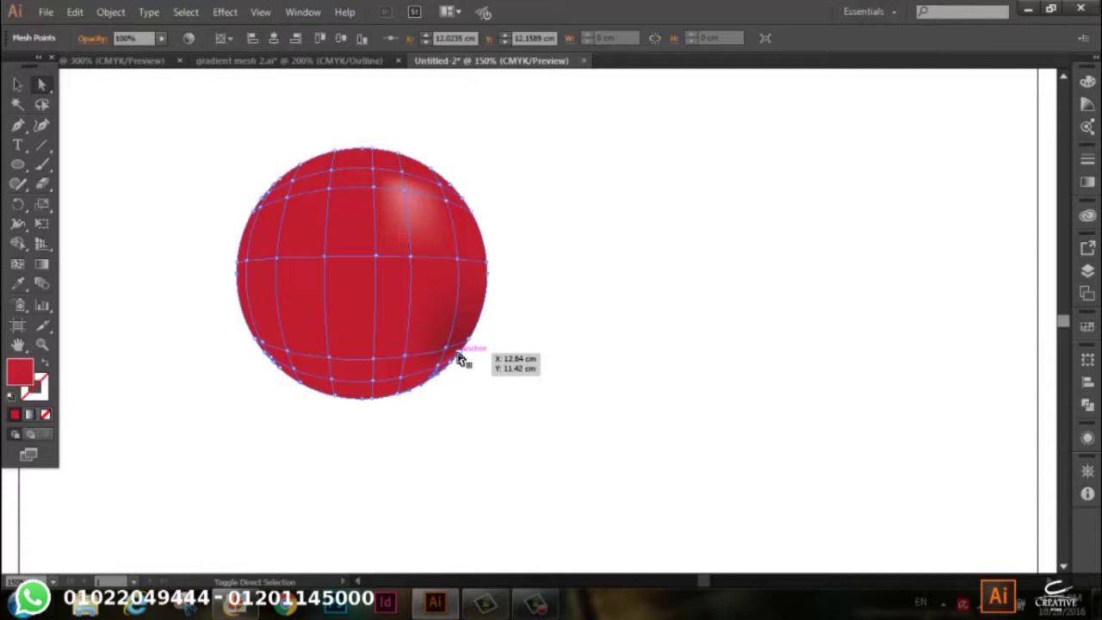
{"action": "left_click", "coordinate": [441, 379]}
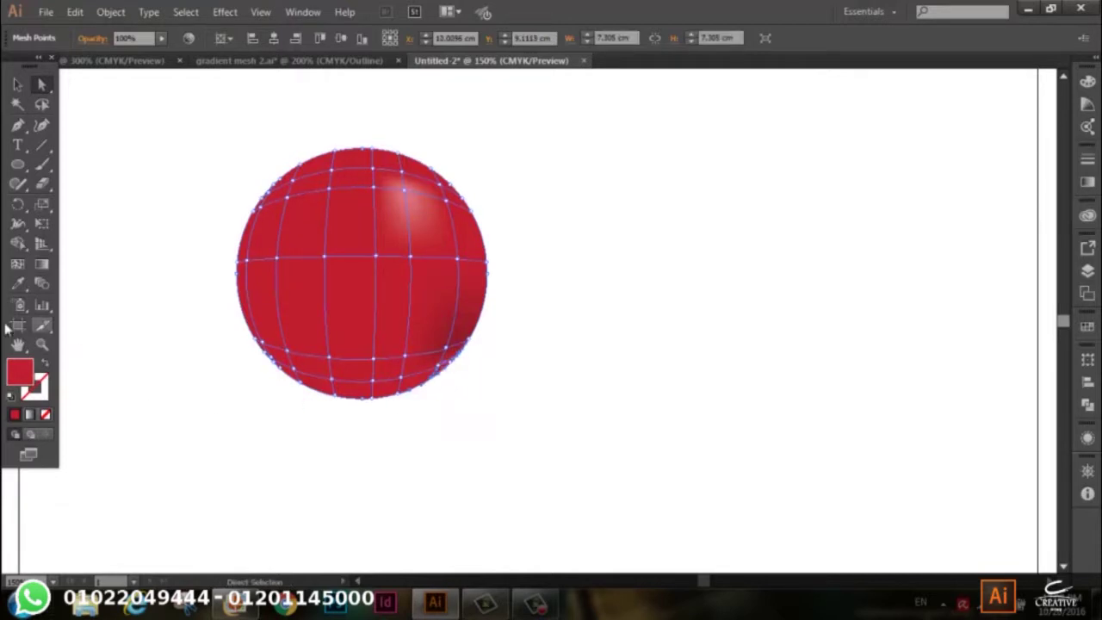
{"action": "double_click", "coordinate": [19, 370]}
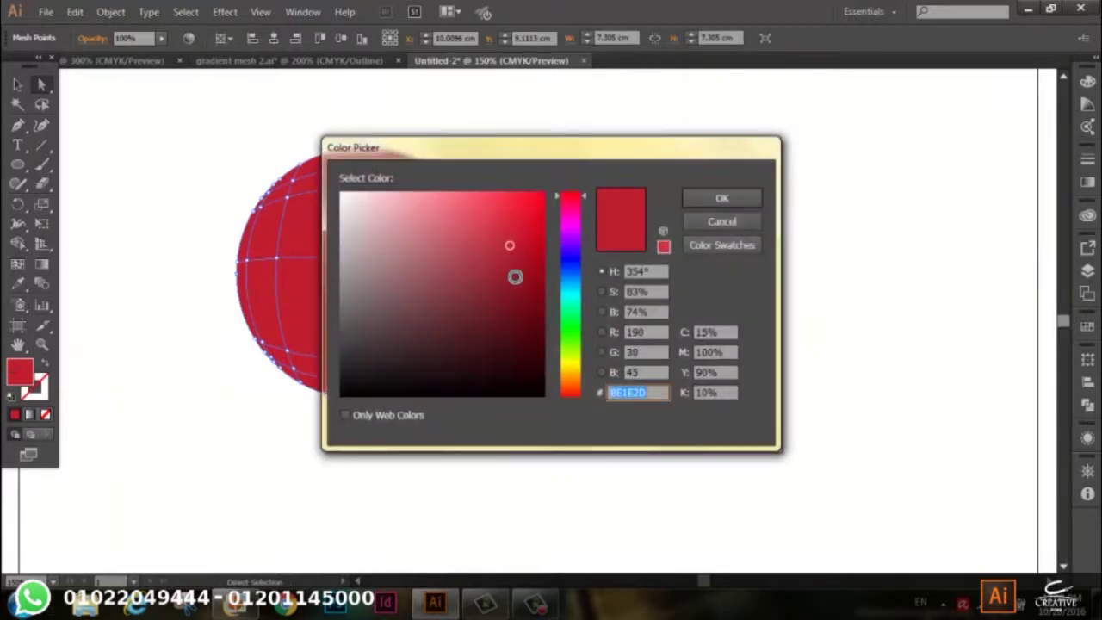
{"action": "left_click_drag", "start_coordinate": [514, 280], "coordinate": [512, 268]}
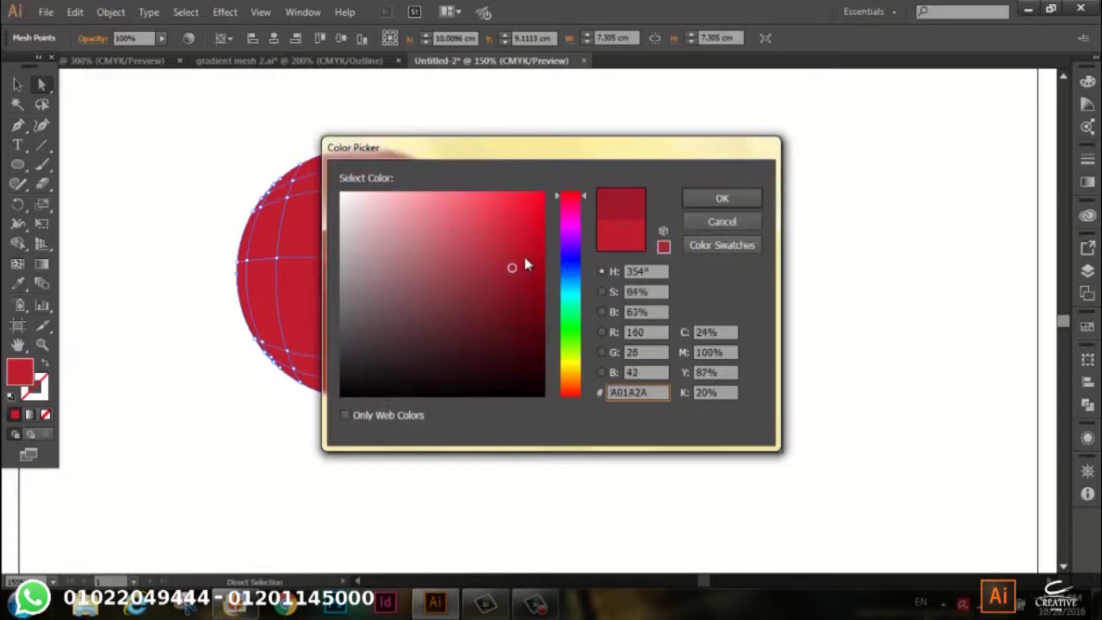
{"action": "left_click", "coordinate": [722, 200]}
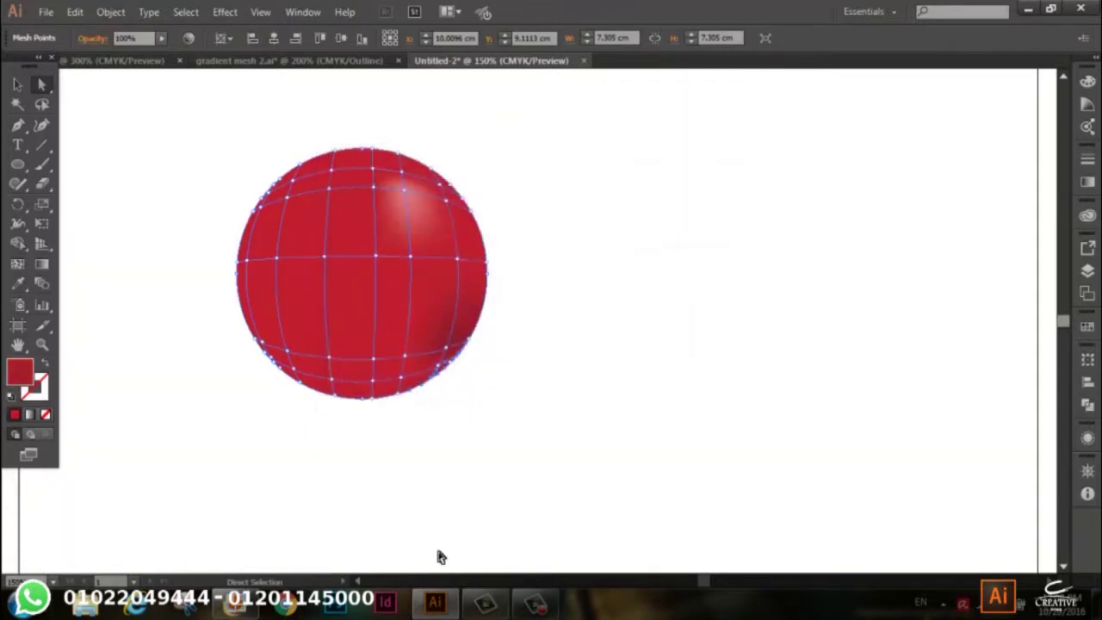
{"action": "double_click", "coordinate": [17, 372]}
{"action": "left_click", "coordinate": [516, 282]}
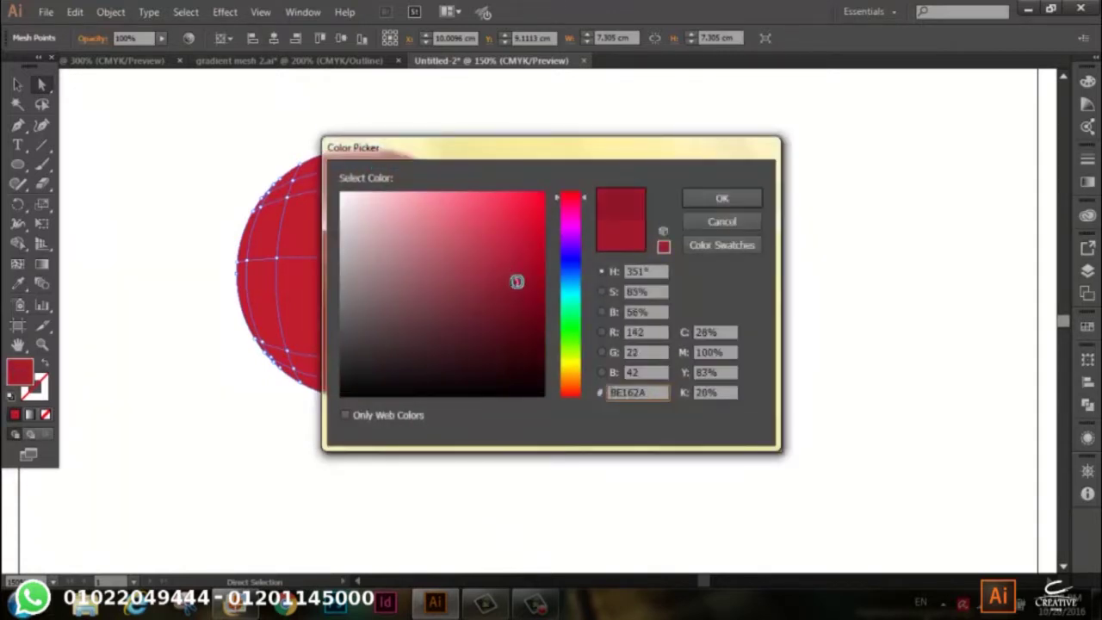
{"action": "left_click", "coordinate": [721, 200]}
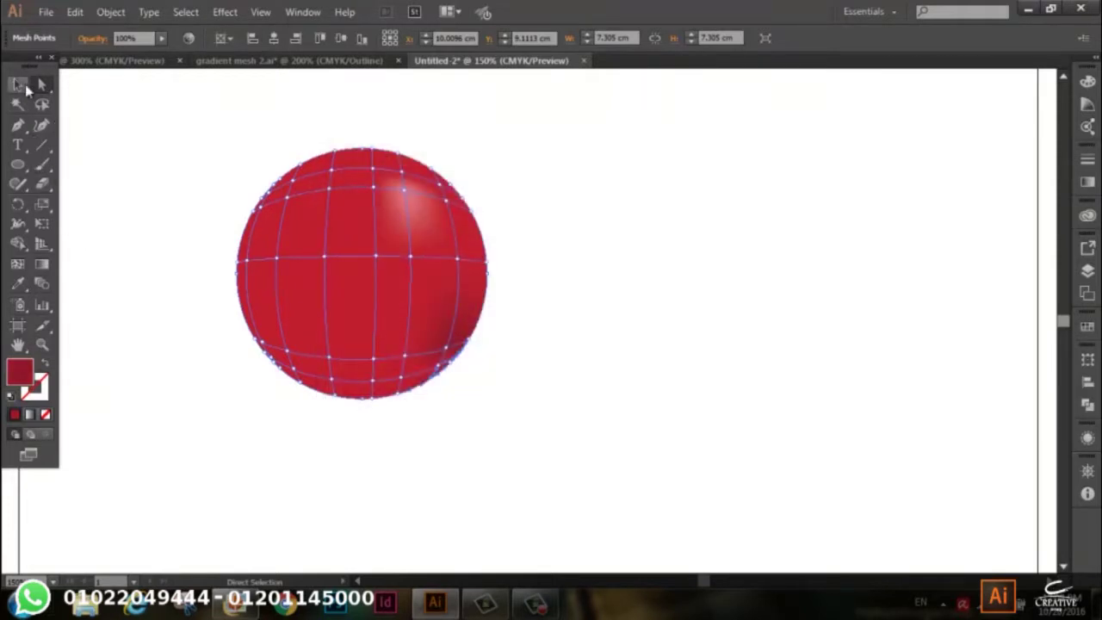
{"action": "left_click", "coordinate": [19, 85]}
{"action": "left_click", "coordinate": [709, 353]}
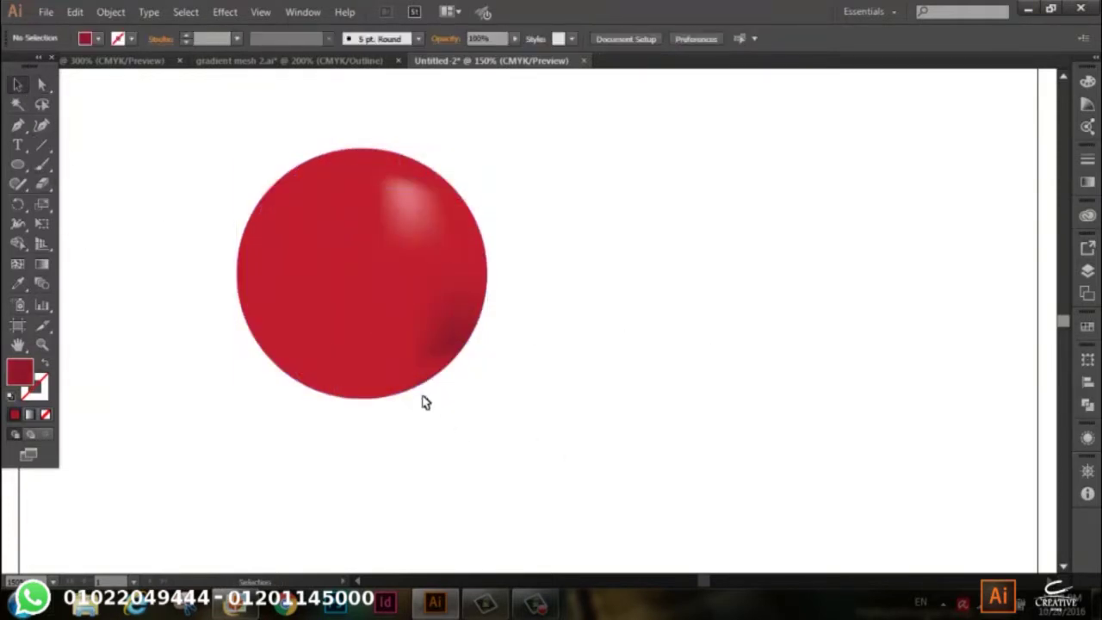
- At 600% zoom, recolour a lower-right edge mesh point dark red 931D2C, then zoom back to 150%
{"action": "key", "text": "ctrl+plus"}
{"action": "key", "text": "ctrl+plus"}
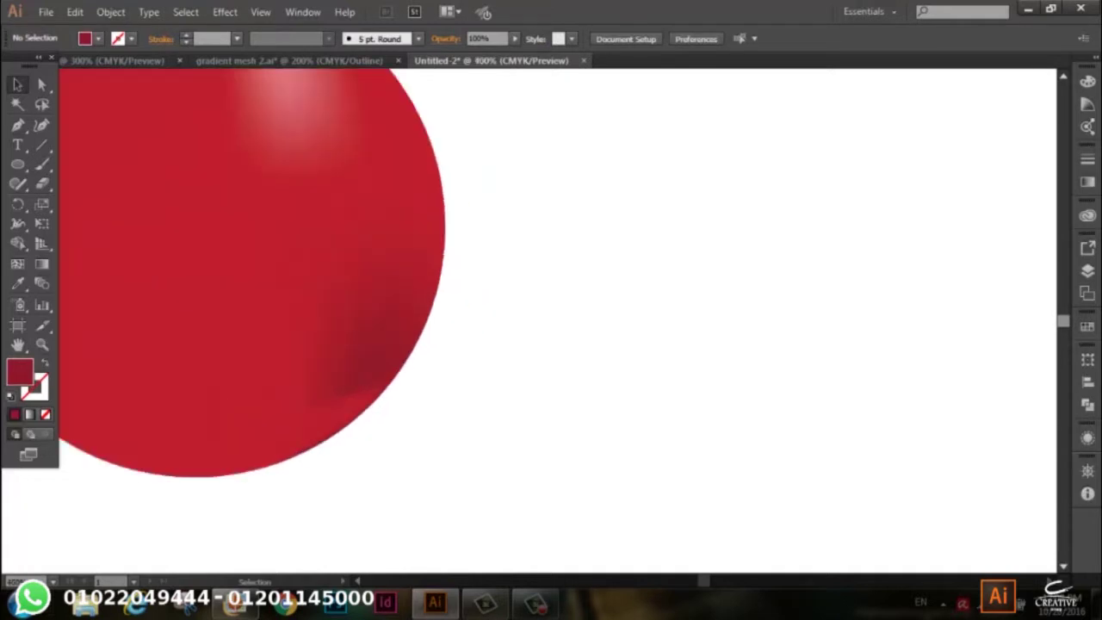
{"action": "key", "text": "ctrl+plus"}
{"action": "key", "text": "ctrl+plus"}
{"action": "left_click_drag", "start_coordinate": [500, 431], "coordinate": [642, 287]}
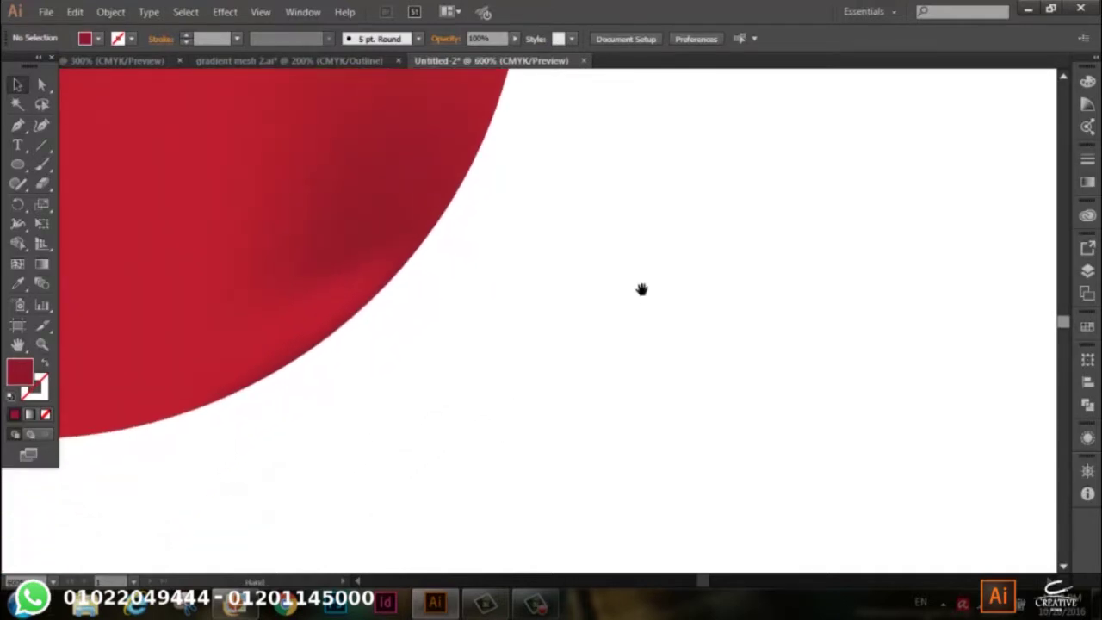
{"action": "left_click", "coordinate": [335, 310]}
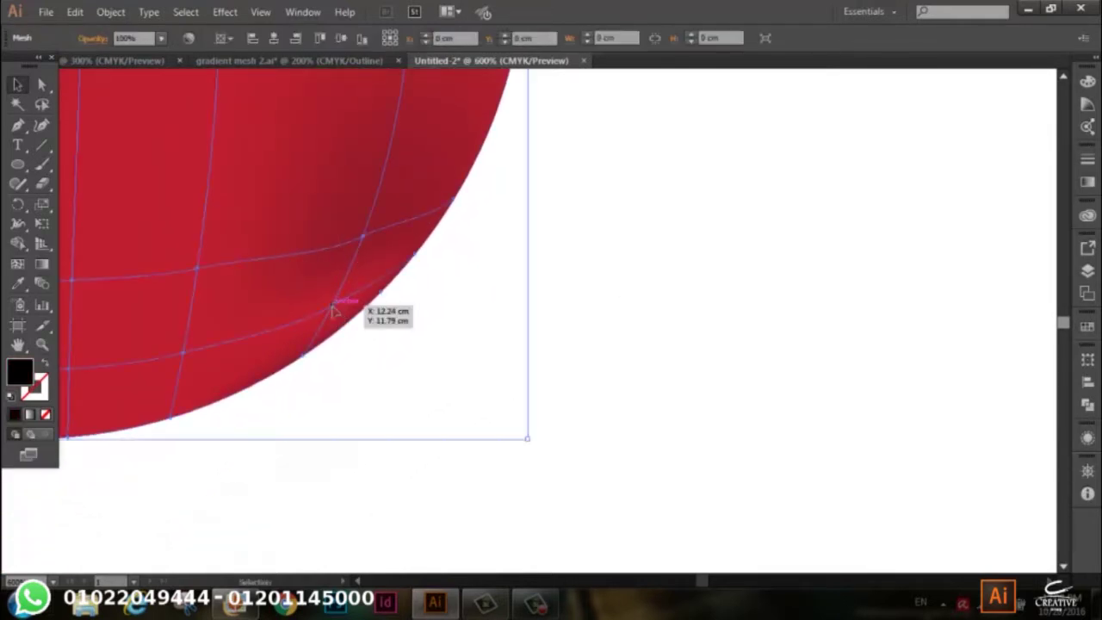
{"action": "left_click", "coordinate": [41, 85]}
{"action": "left_click", "coordinate": [334, 308]}
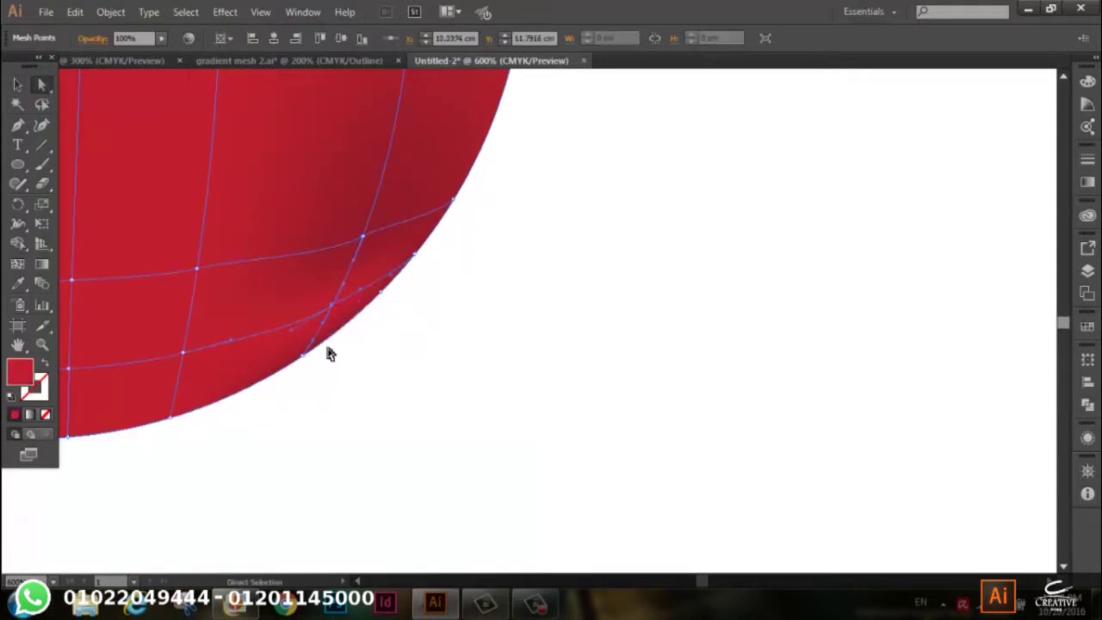
{"action": "double_click", "coordinate": [22, 375]}
{"action": "left_click", "coordinate": [508, 267]}
{"action": "left_click", "coordinate": [755, 192]}
{"action": "left_click", "coordinate": [18, 84]}
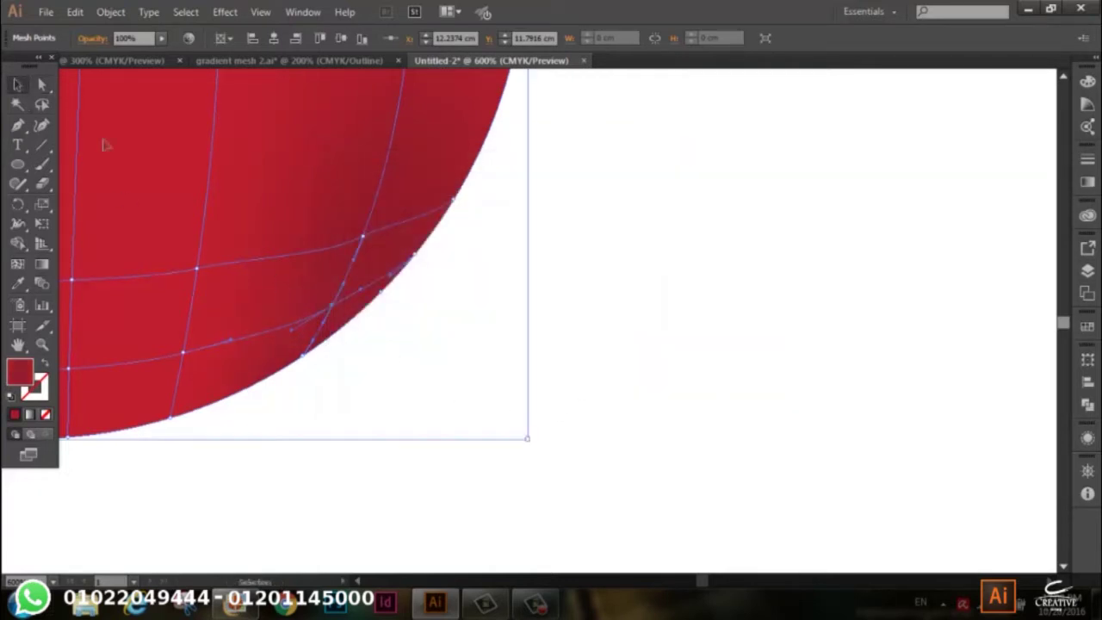
{"action": "left_click", "coordinate": [642, 340]}
{"action": "key", "text": "ctrl+minus"}
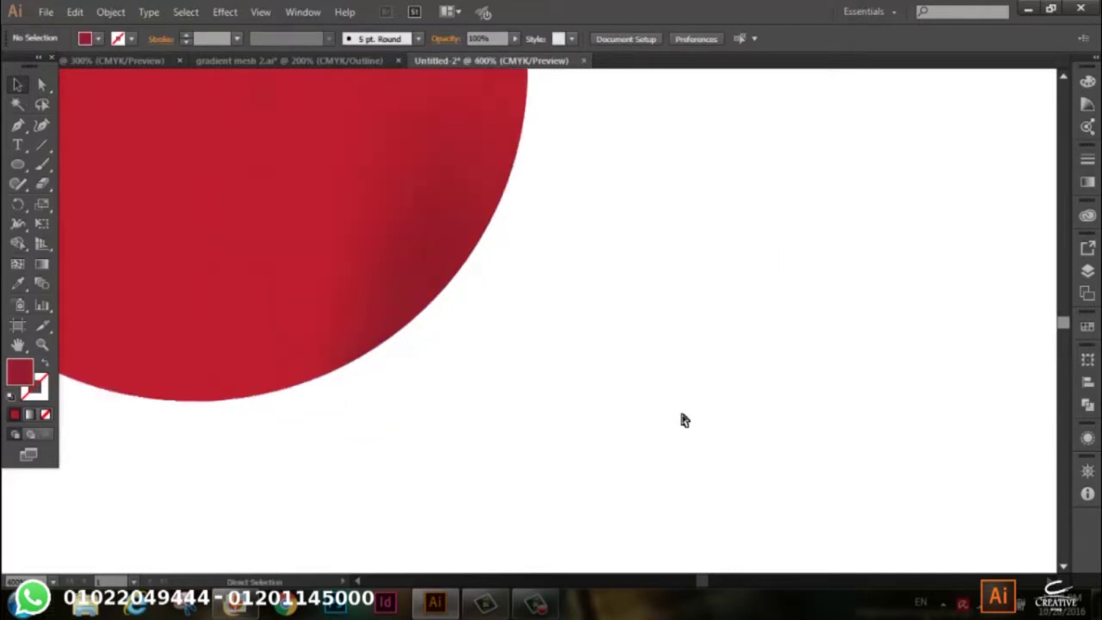
{"action": "key", "text": "ctrl+minus"}
{"action": "key", "text": "ctrl+minus"}
{"action": "key", "text": "ctrl+minus"}
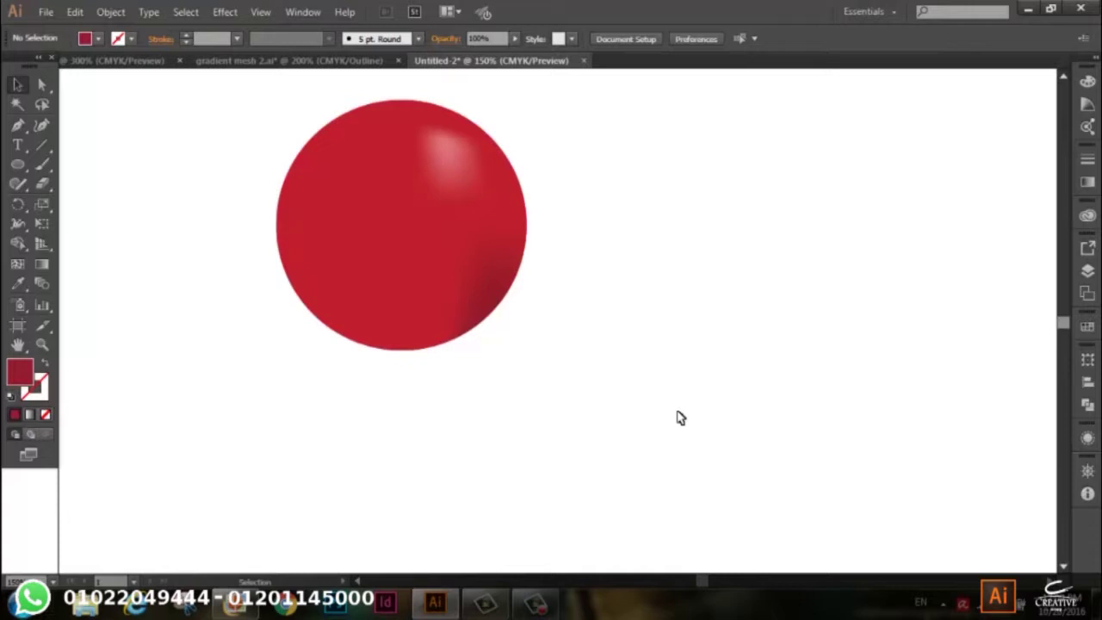
- Move the shaded sphere to the left side of the page and deselect it
{"action": "left_click_drag", "start_coordinate": [468, 256], "coordinate": [274, 313]}
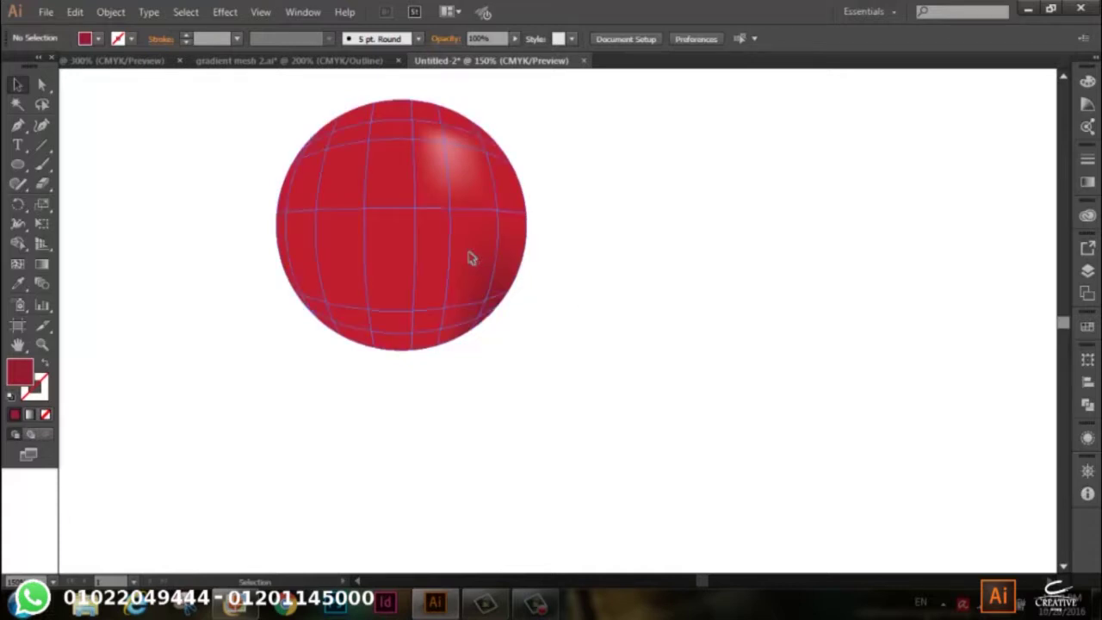
{"action": "left_click", "coordinate": [515, 362]}
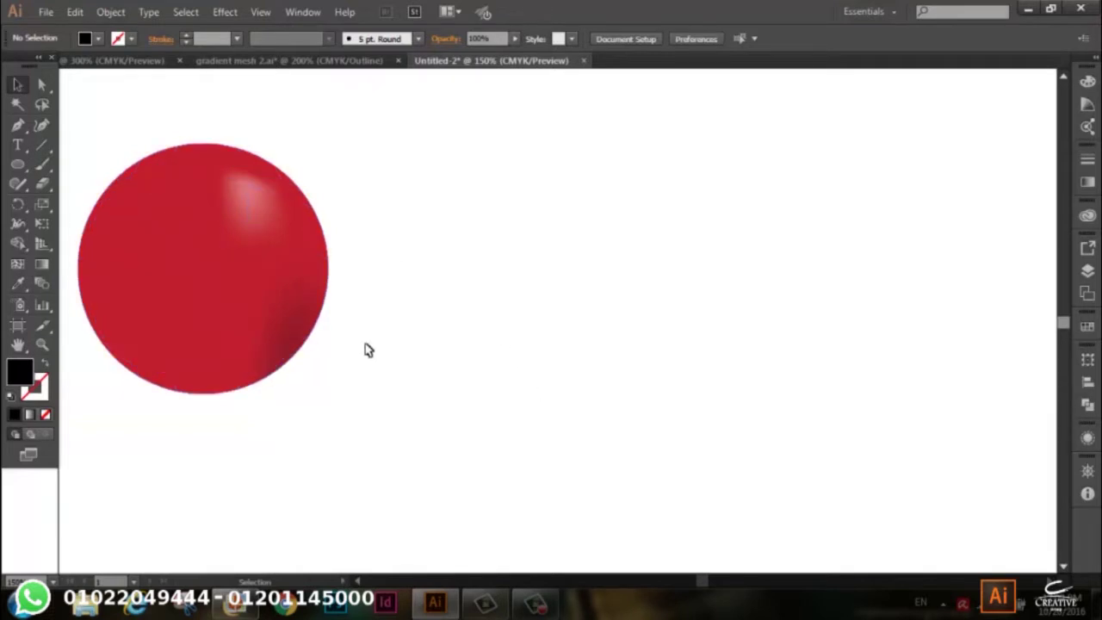
{"action": "left_click", "coordinate": [46, 12]}
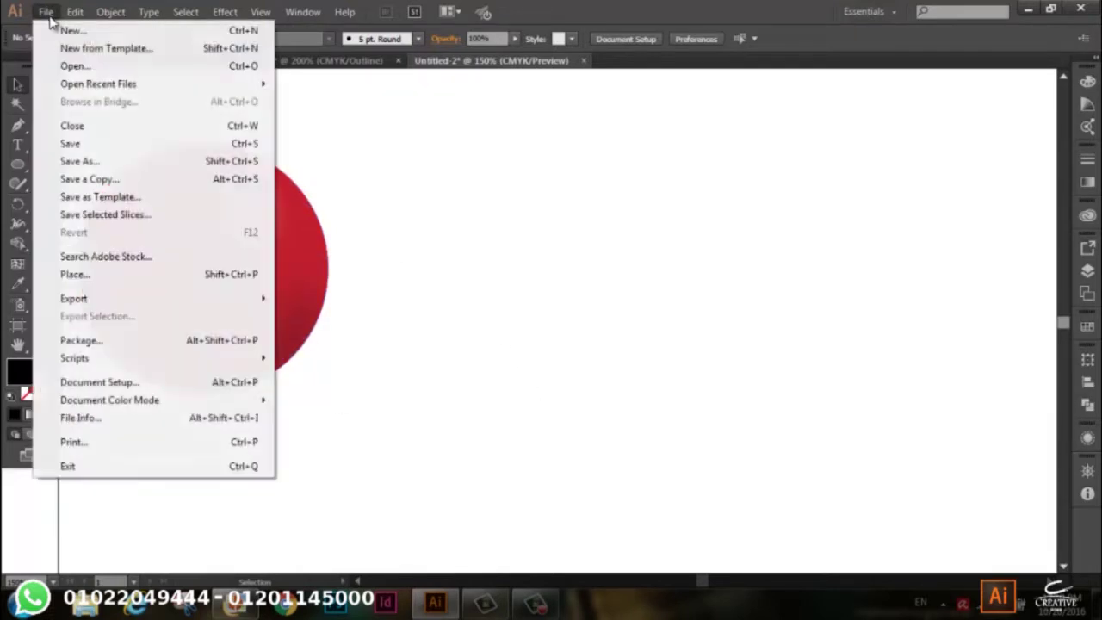
- Place 4245473-apple.jpg from the Desktop, sizing it to the right of the sphere
{"action": "left_click", "coordinate": [76, 276]}
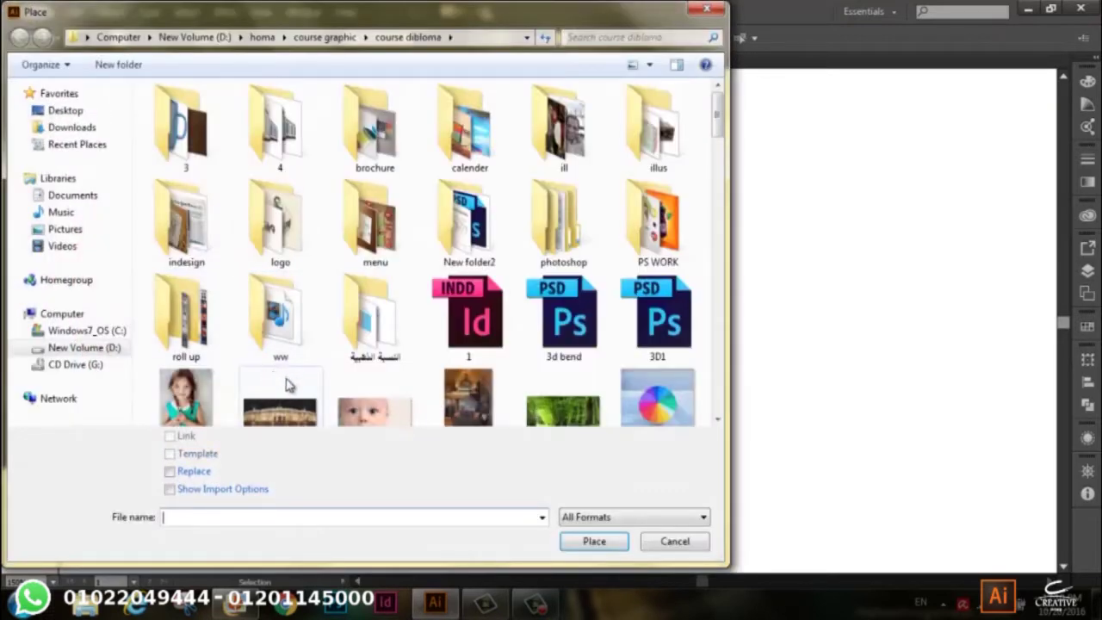
{"action": "left_click", "coordinate": [65, 110]}
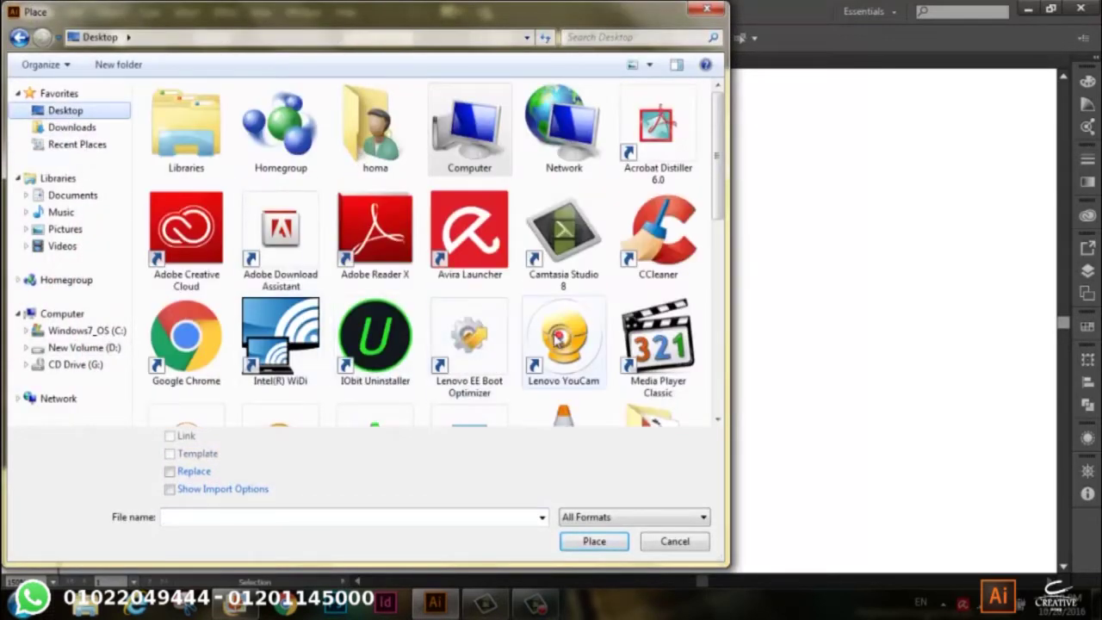
{"action": "left_click_drag", "start_coordinate": [719, 155], "coordinate": [713, 293]}
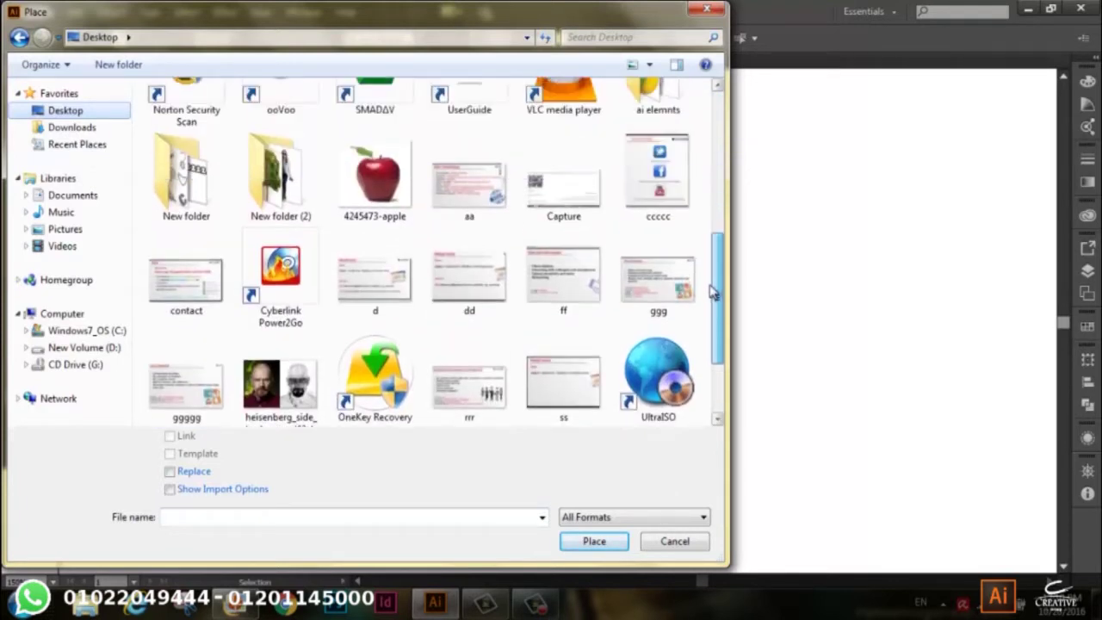
{"action": "left_click", "coordinate": [377, 181]}
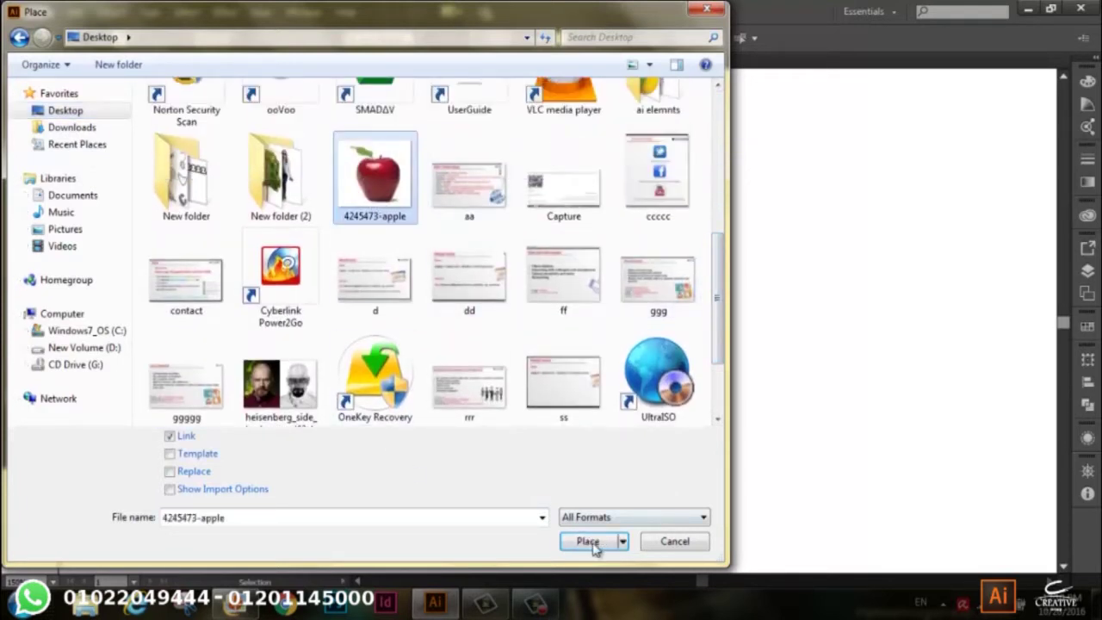
{"action": "left_click", "coordinate": [588, 541]}
{"action": "left_click_drag", "start_coordinate": [506, 156], "coordinate": [930, 519]}
- Nudge the apple image upward slightly, viewing it at 200% zoom
{"action": "left_click", "coordinate": [16, 90]}
{"action": "left_click_drag", "start_coordinate": [853, 319], "coordinate": [852, 273]}
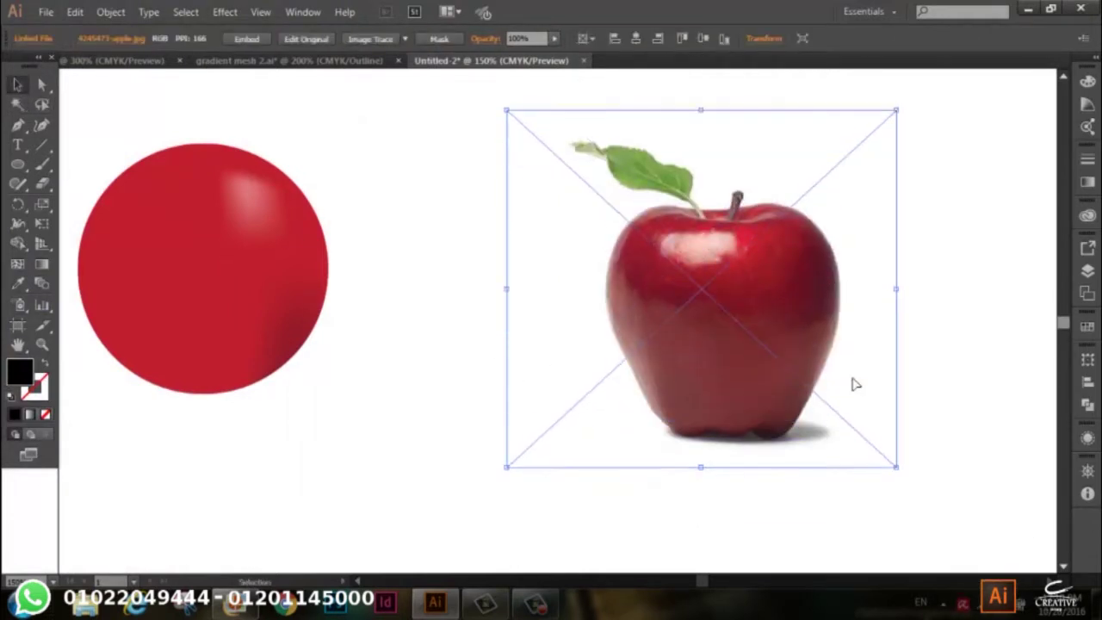
{"action": "left_click", "coordinate": [964, 375]}
{"action": "key", "text": "ctrl+minus"}
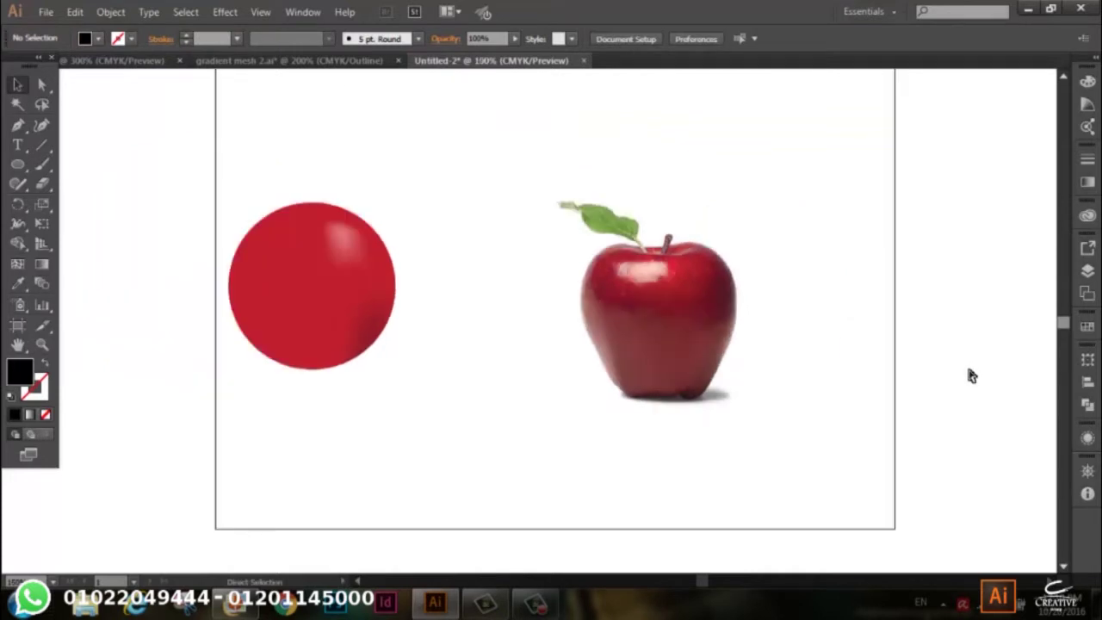
{"action": "key", "text": "ctrl+plus"}
{"action": "key", "text": "ctrl+plus"}
{"action": "left_click_drag", "start_coordinate": [925, 382], "coordinate": [623, 374]}
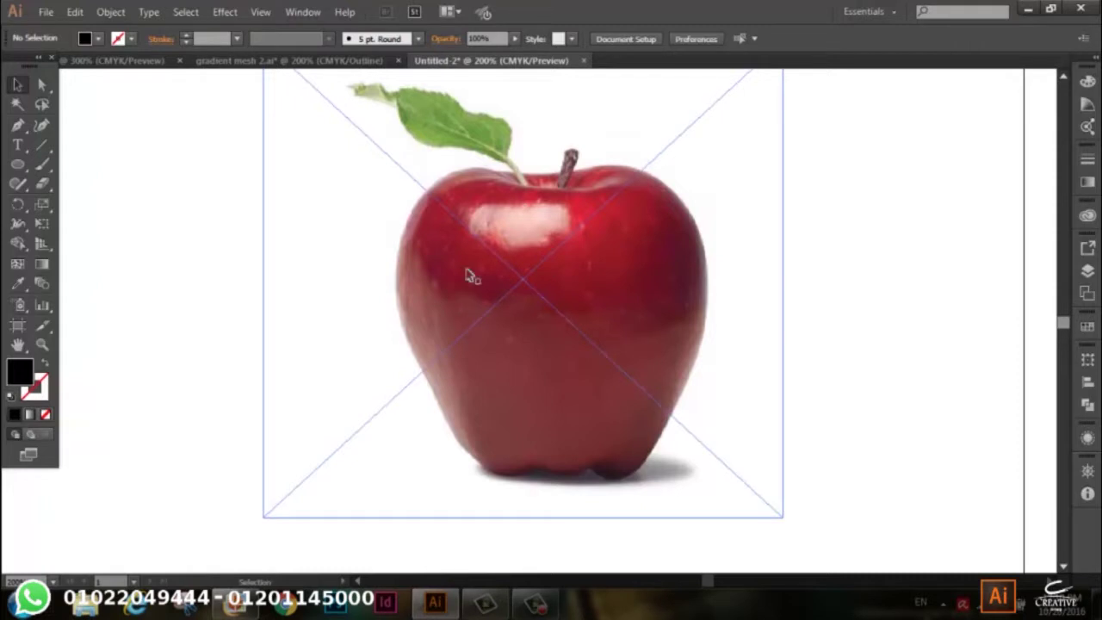
{"action": "left_click_drag", "start_coordinate": [598, 352], "coordinate": [603, 265]}
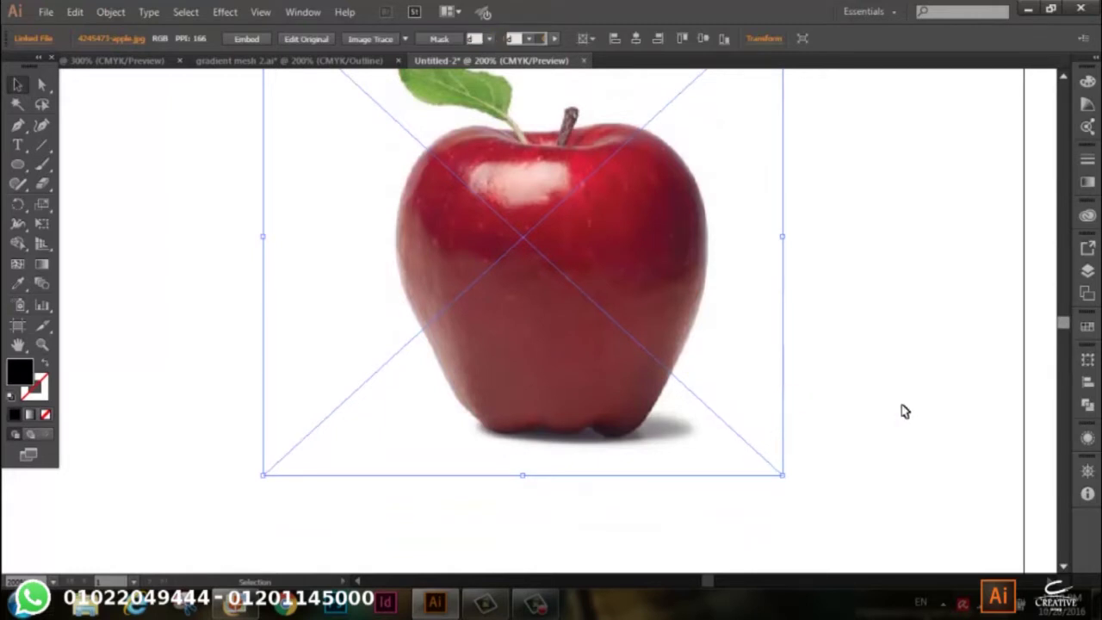
{"action": "left_click", "coordinate": [903, 412]}
- Reselect the apple photo and drag it slightly lower at 200% zoom
{"action": "key", "text": "ctrl+minus"}
{"action": "key", "text": "ctrl+minus"}
{"action": "key", "text": "ctrl+minus"}
{"action": "left_click", "coordinate": [604, 329]}
{"action": "key", "text": "ctrl+plus"}
{"action": "key", "text": "ctrl+plus"}
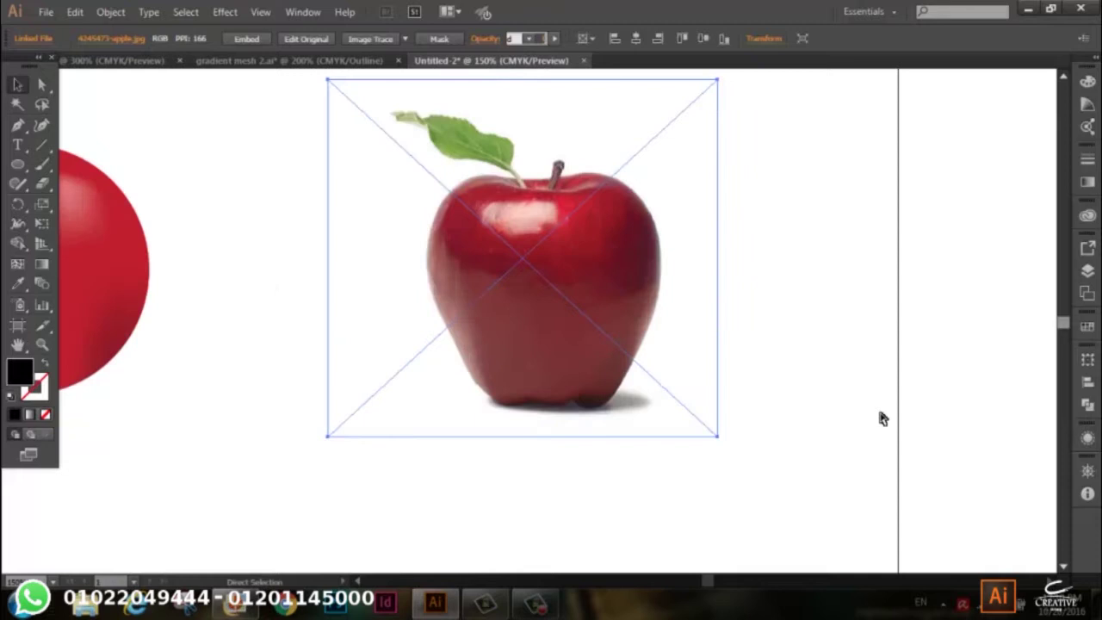
{"action": "key", "text": "ctrl+plus"}
{"action": "left_click_drag", "start_coordinate": [616, 340], "coordinate": [618, 379]}
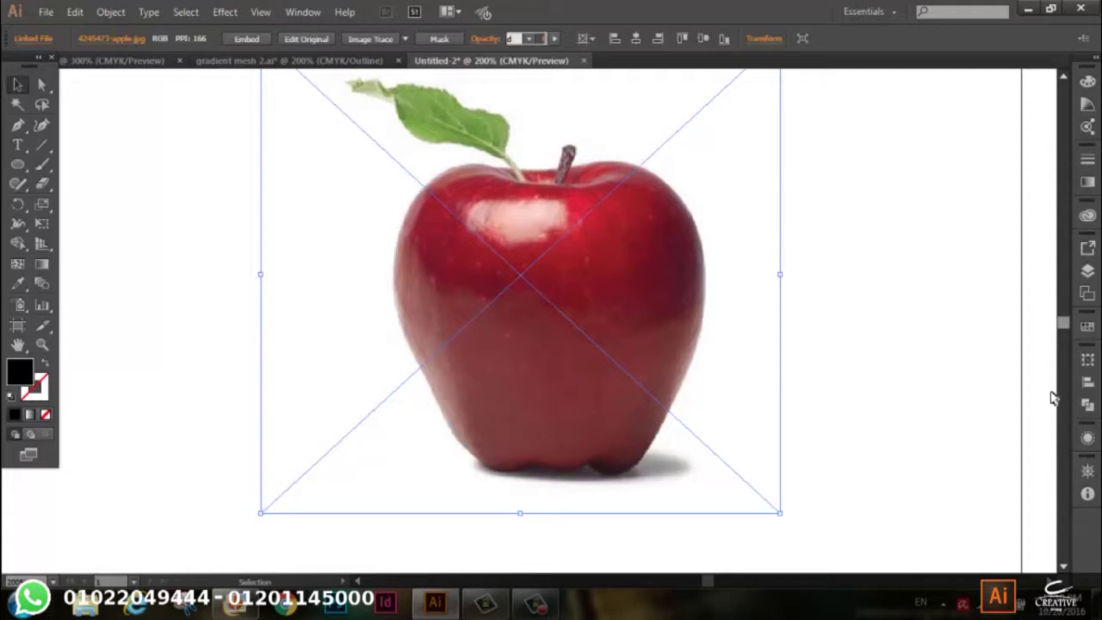
- Move the red sphere to the bottom-left and zoom to 150% with the apple left of centre
{"action": "left_click", "coordinate": [1088, 270]}
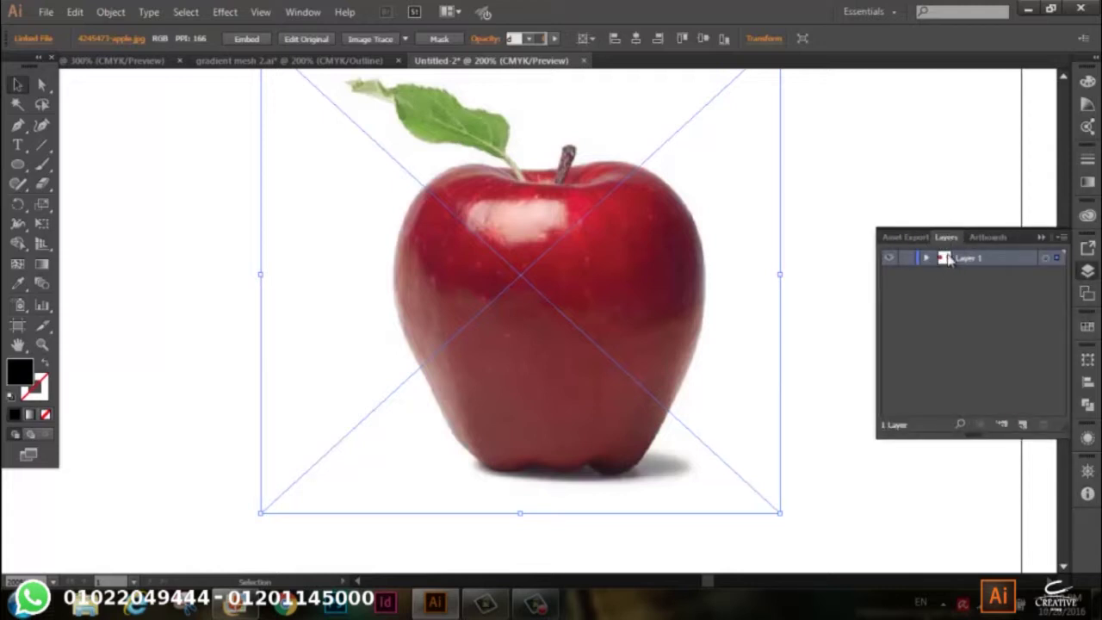
{"action": "left_click", "coordinate": [305, 12]}
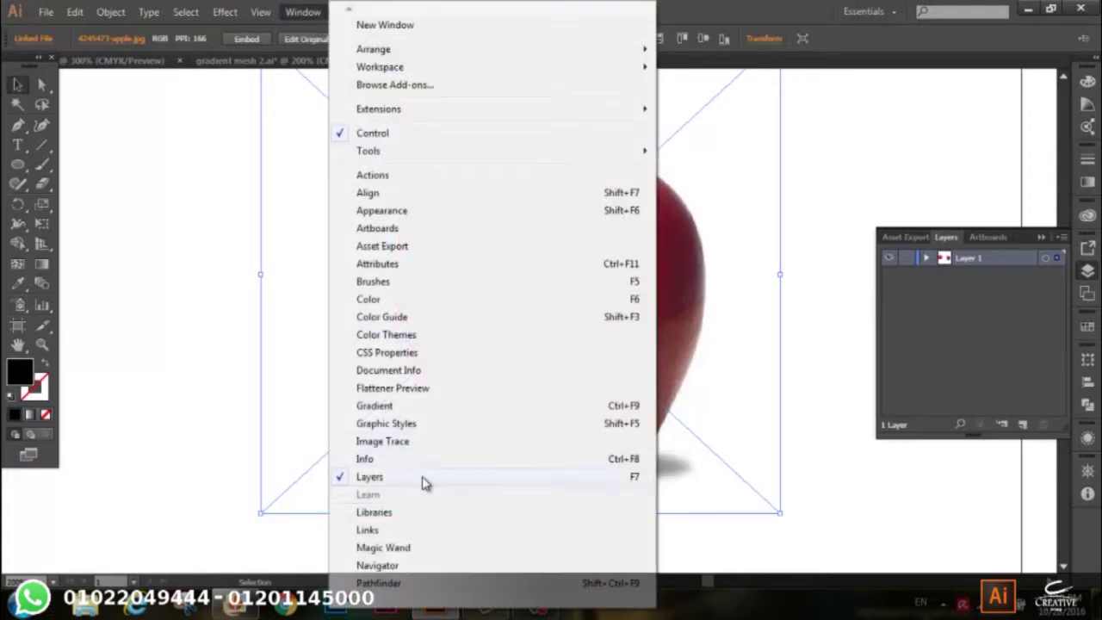
{"action": "left_click", "coordinate": [959, 345]}
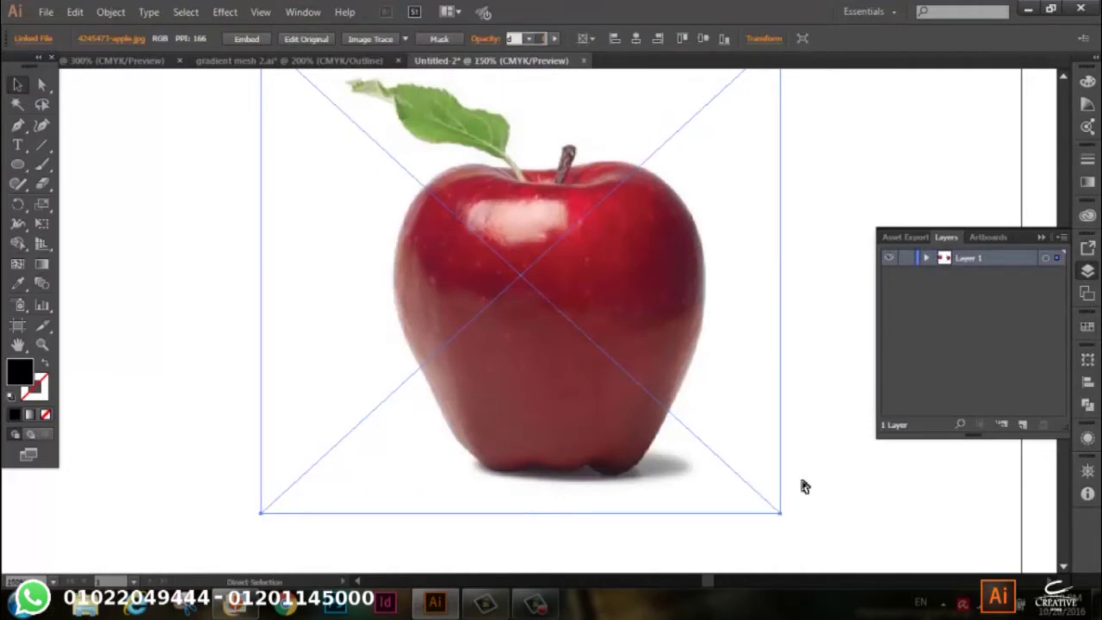
{"action": "key", "text": "ctrl+1"}
{"action": "mouse_move", "coordinate": [181, 280]}
{"action": "left_mouse_down"}
{"action": "mouse_move", "coordinate": [58, 469]}
{"action": "mouse_move", "coordinate": [121, 467]}
{"action": "mouse_move", "coordinate": [58, 560]}
{"action": "left_mouse_up"}
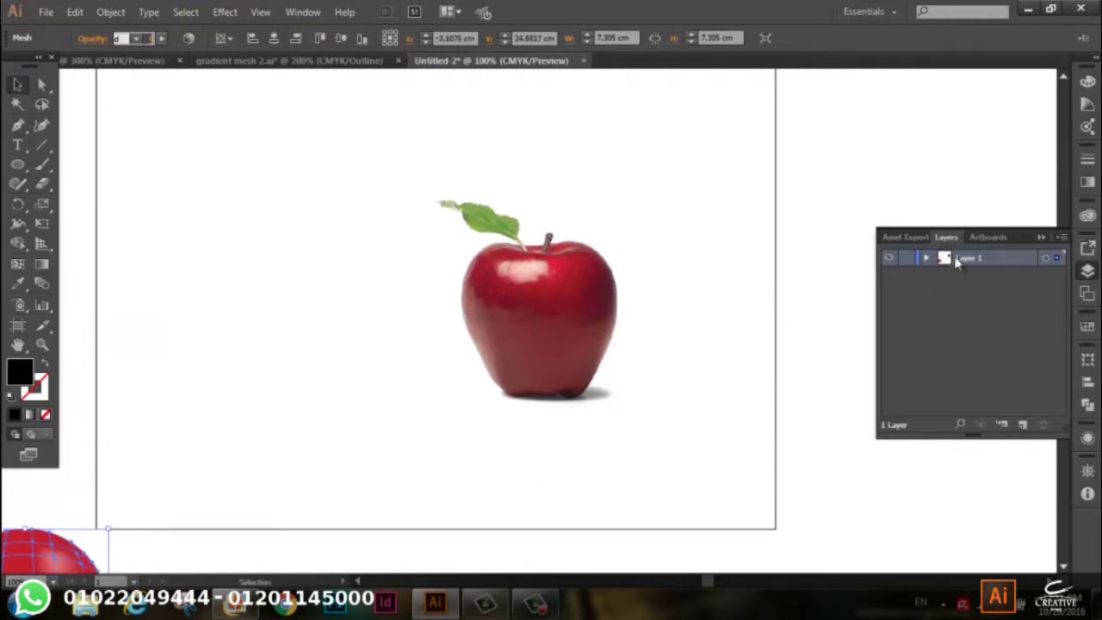
{"action": "key", "text": "ctrl+plus"}
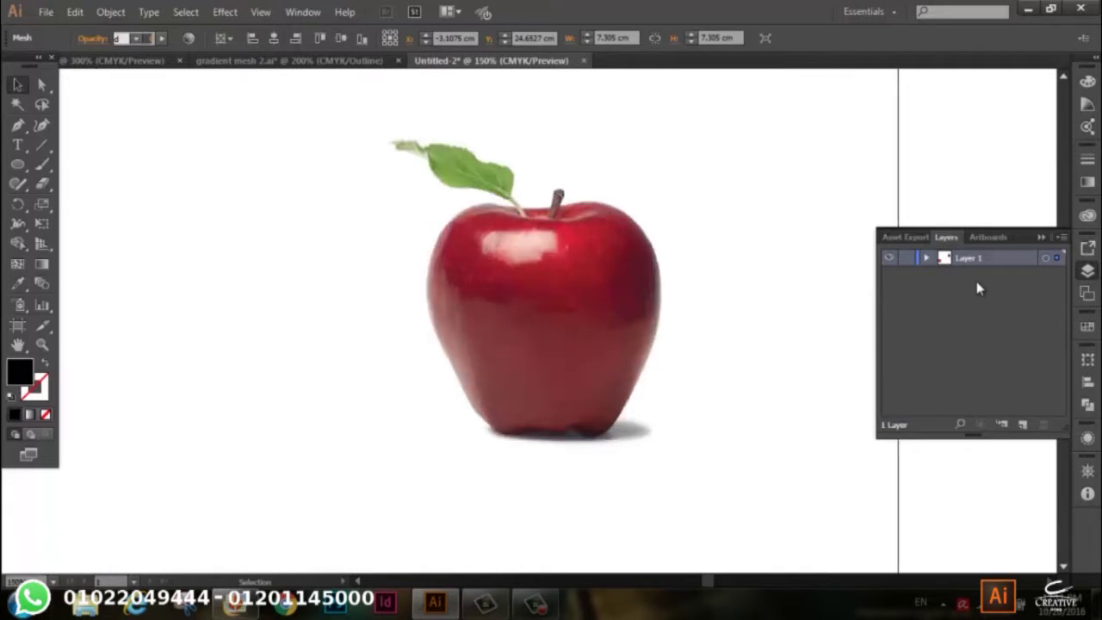
{"action": "left_click_drag", "start_coordinate": [809, 303], "coordinate": [729, 315]}
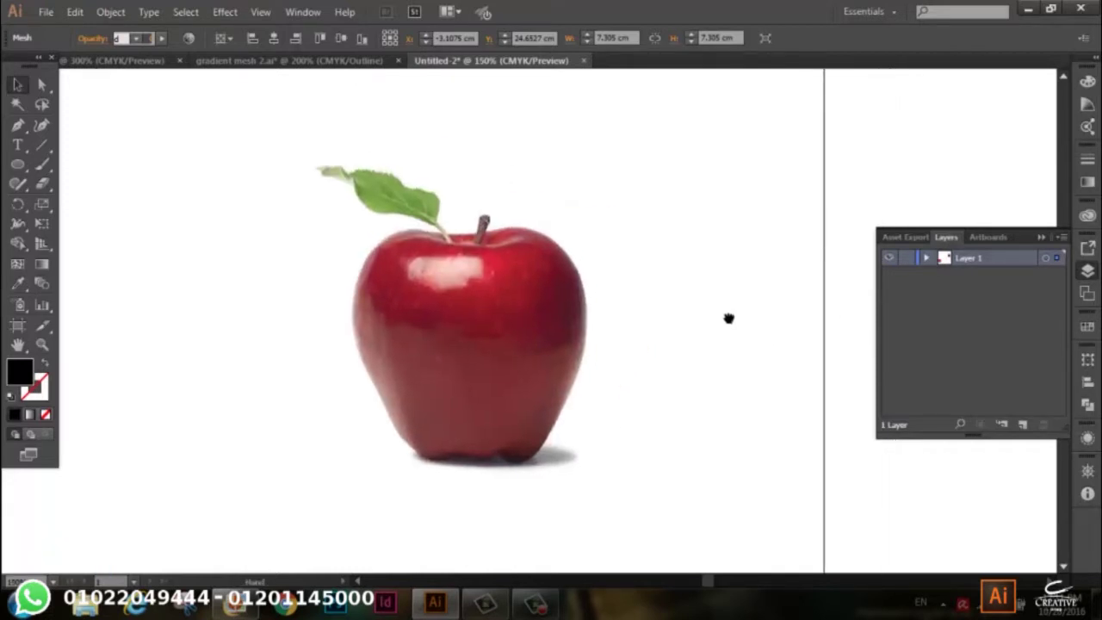
- Make Layer 1 a template with Dim Images at 100% and add a new layer above it
{"action": "double_click", "coordinate": [968, 261]}
{"action": "double_click", "coordinate": [1033, 260]}
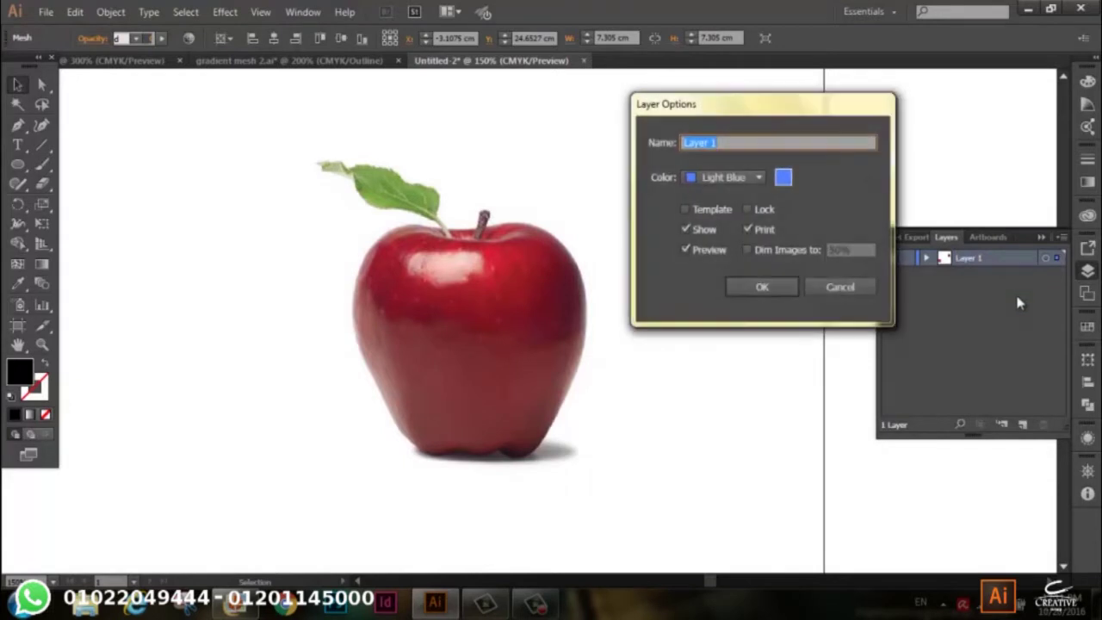
{"action": "left_click", "coordinate": [700, 211]}
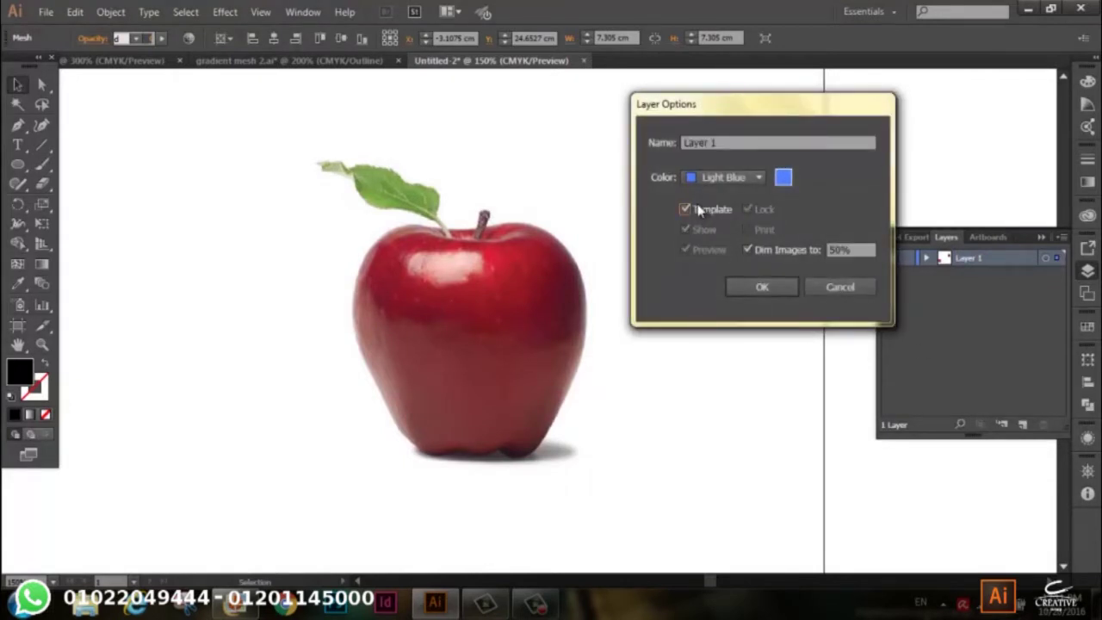
{"action": "double_click", "coordinate": [839, 249]}
{"action": "type", "text": "100%"}
{"action": "left_click", "coordinate": [762, 288]}
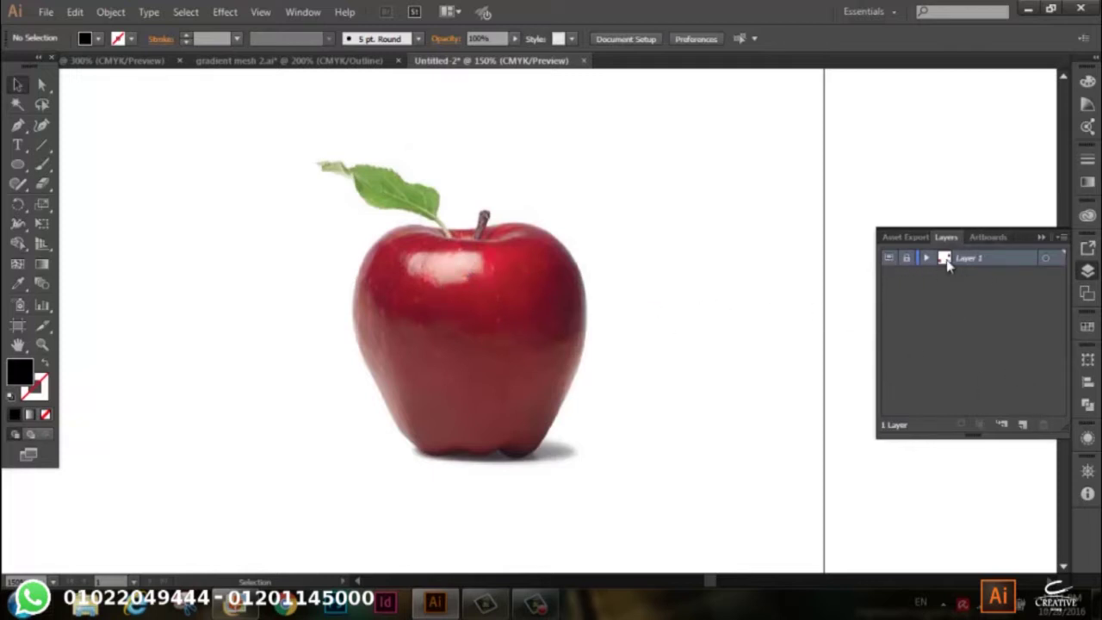
{"action": "left_click", "coordinate": [1023, 425]}
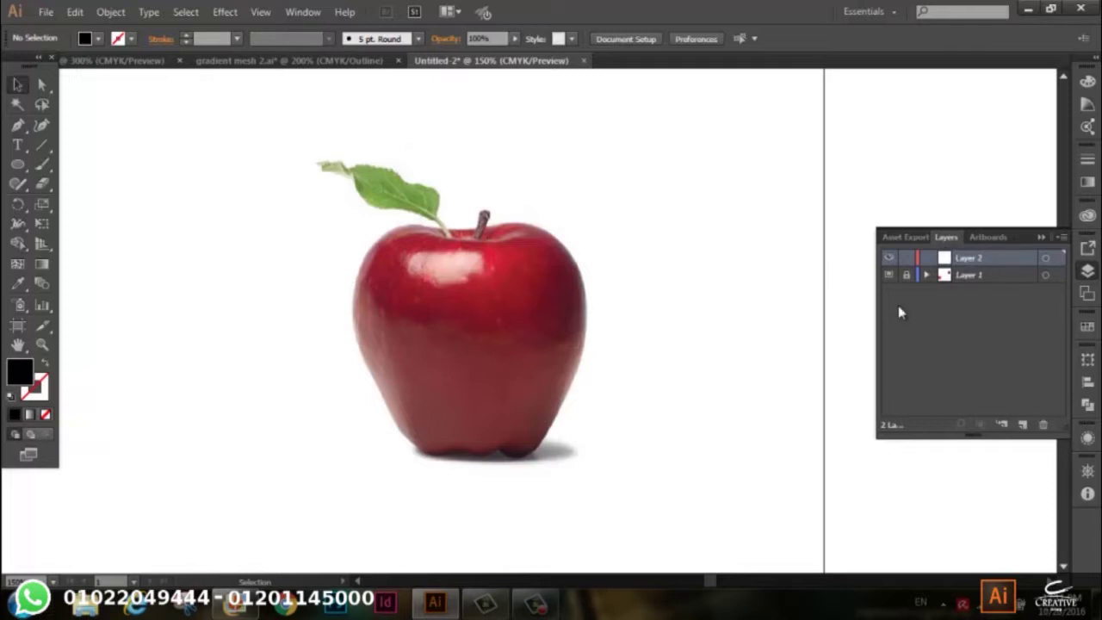
- Draw a white-filled rectangle covering the middle of the apple
{"action": "left_click", "coordinate": [16, 170]}
{"action": "left_click", "coordinate": [56, 167]}
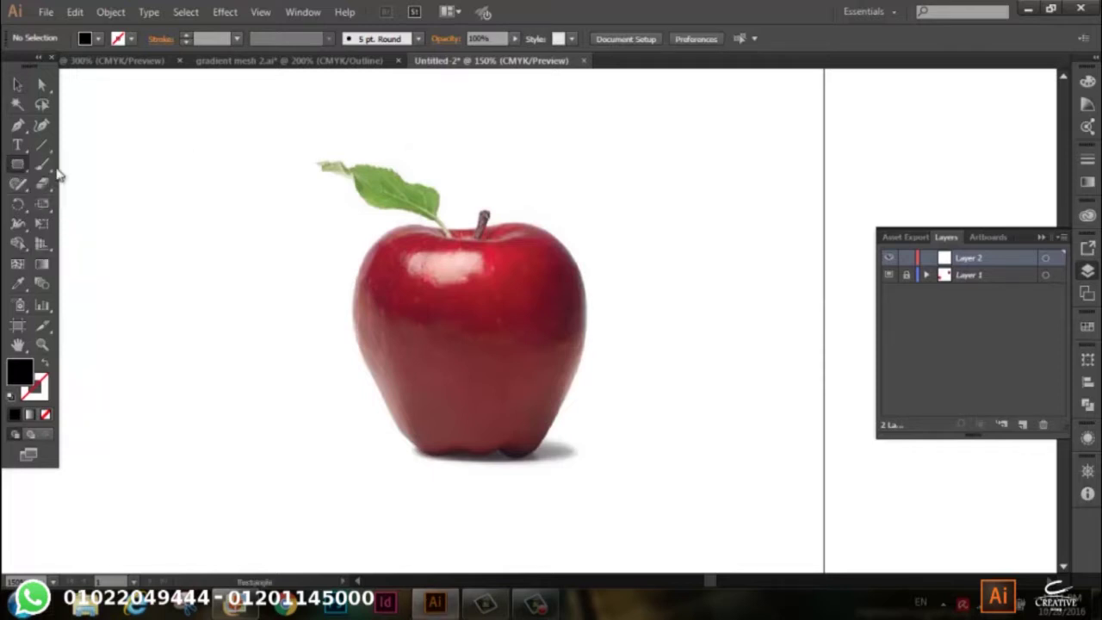
{"action": "left_click", "coordinate": [97, 38]}
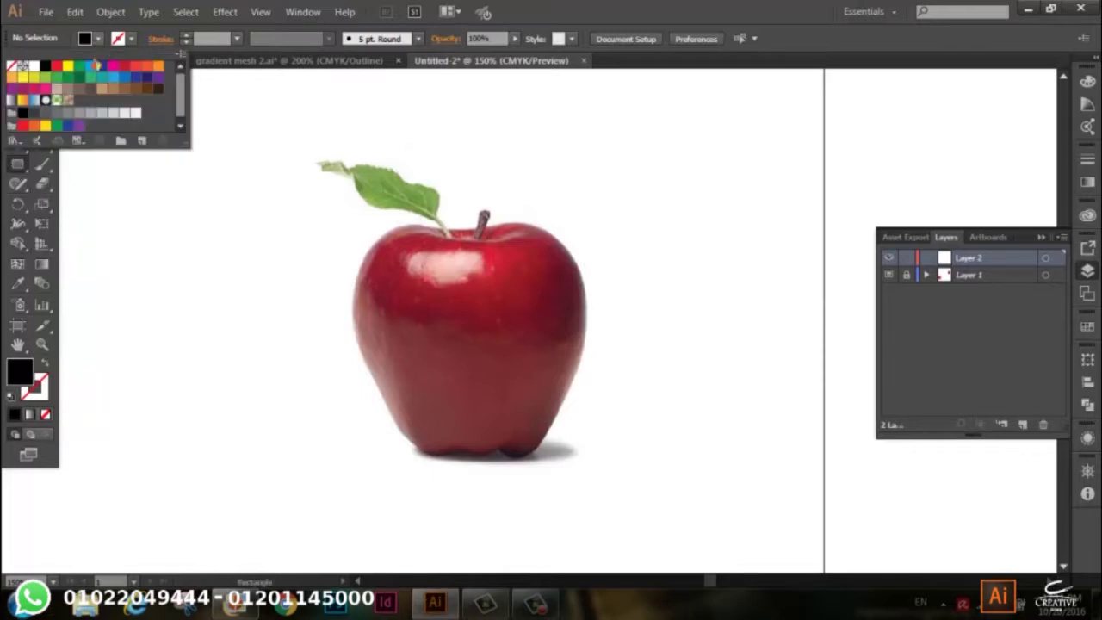
{"action": "left_click", "coordinate": [23, 67]}
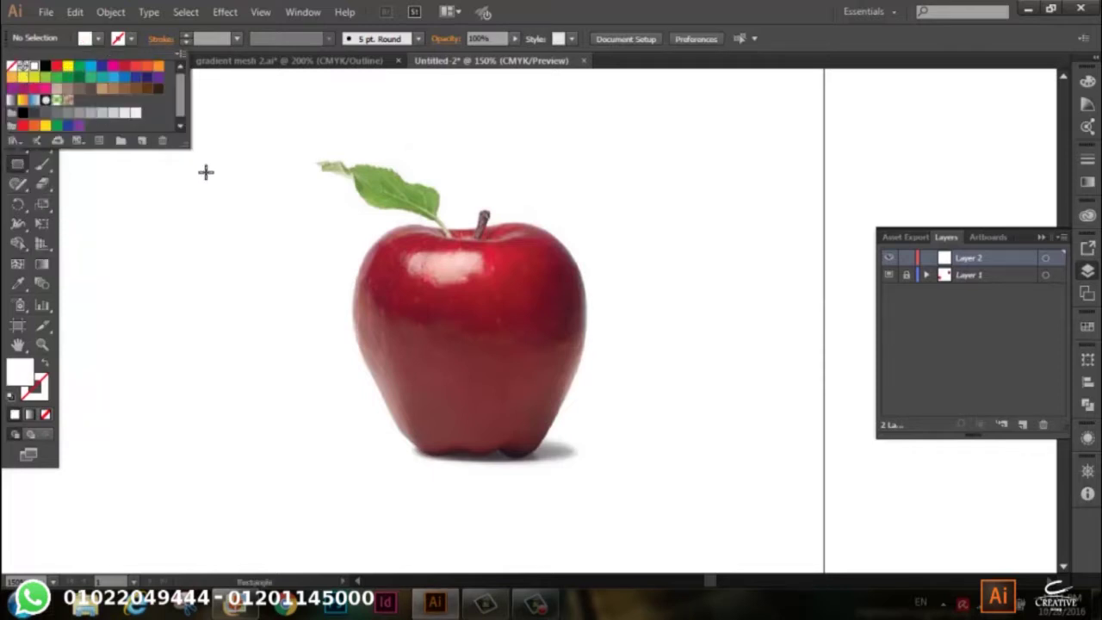
{"action": "left_click", "coordinate": [396, 242]}
{"action": "mouse_move", "coordinate": [397, 245]}
{"action": "left_mouse_down"}
{"action": "mouse_move", "coordinate": [471, 308]}
{"action": "mouse_move", "coordinate": [544, 440]}
{"action": "left_mouse_up"}
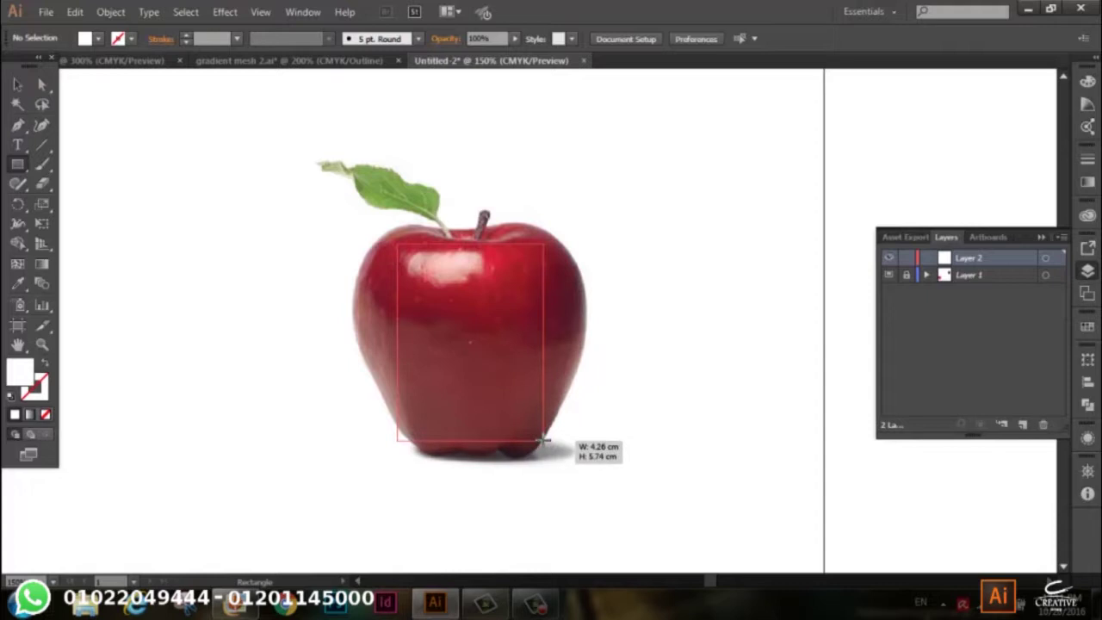
{"action": "left_click_drag", "start_coordinate": [544, 440], "coordinate": [554, 415]}
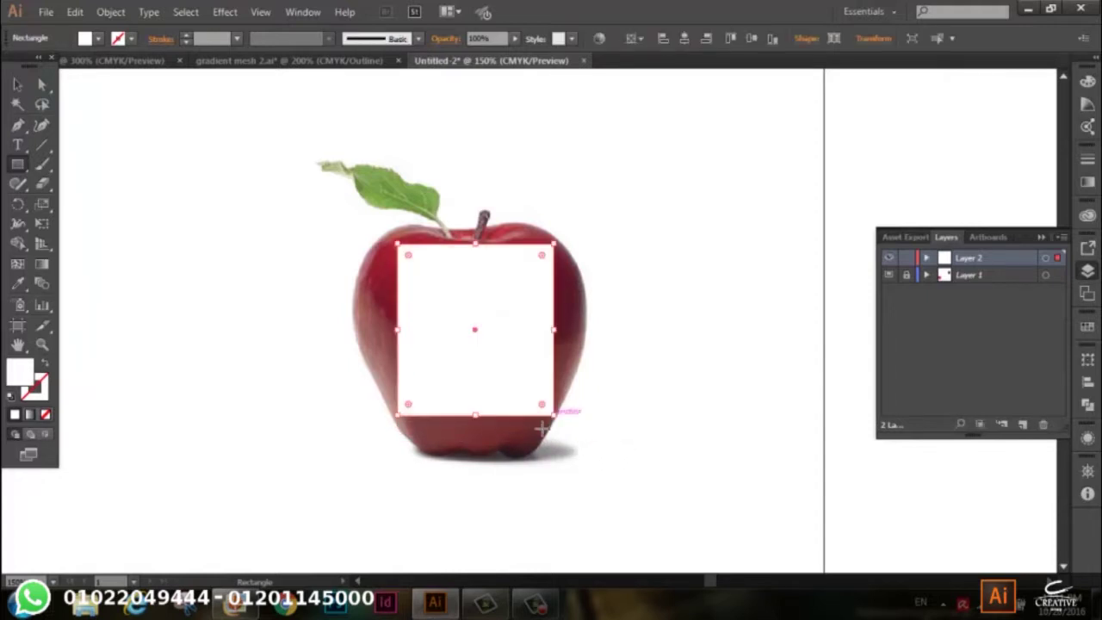
- Return to the Selection tool and reselect the white rectangle
{"action": "left_click", "coordinate": [17, 85]}
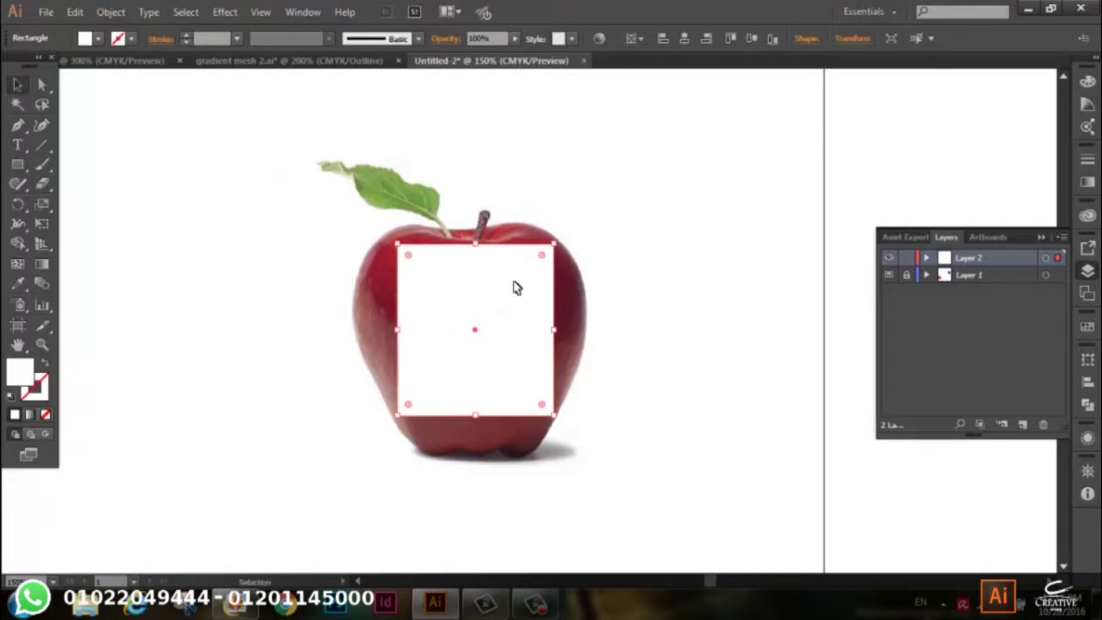
{"action": "left_click", "coordinate": [586, 232]}
{"action": "left_click", "coordinate": [537, 327]}
{"action": "left_click", "coordinate": [261, 12]}
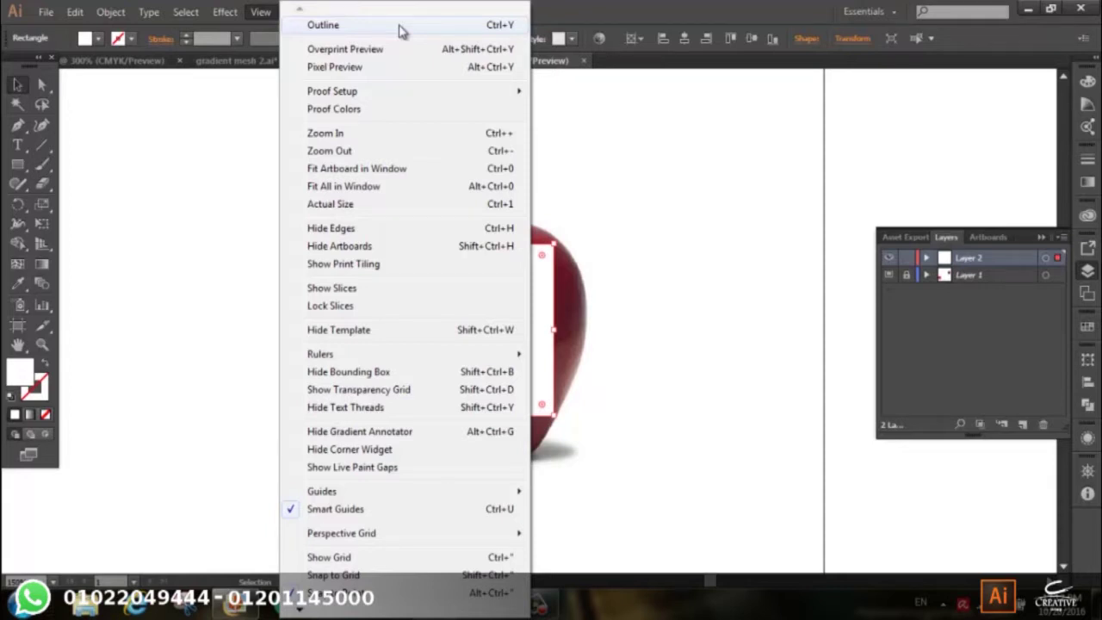
- Switch to Outline view and check the rectangle's top-right anchor with Direct Selection
{"action": "left_click", "coordinate": [401, 29]}
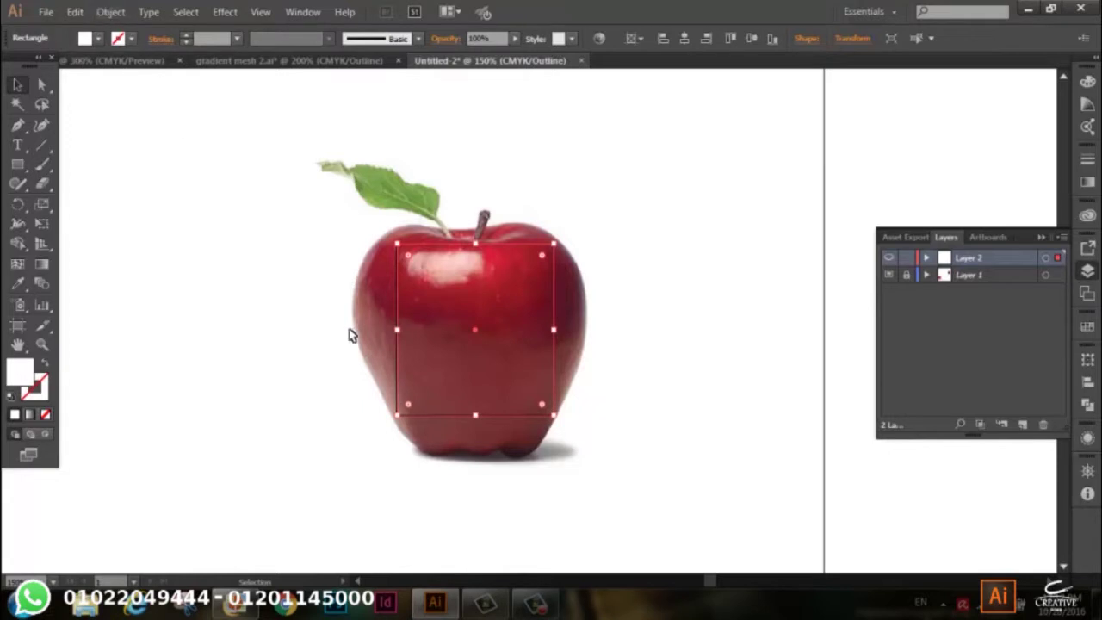
{"action": "left_click", "coordinate": [41, 85]}
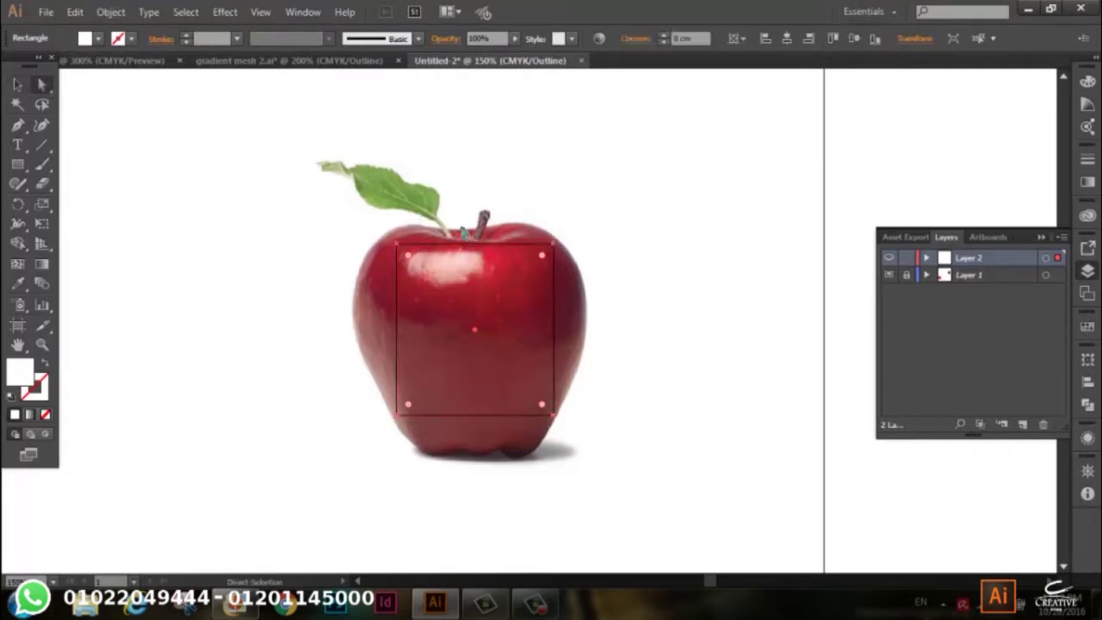
{"action": "left_click", "coordinate": [553, 245]}
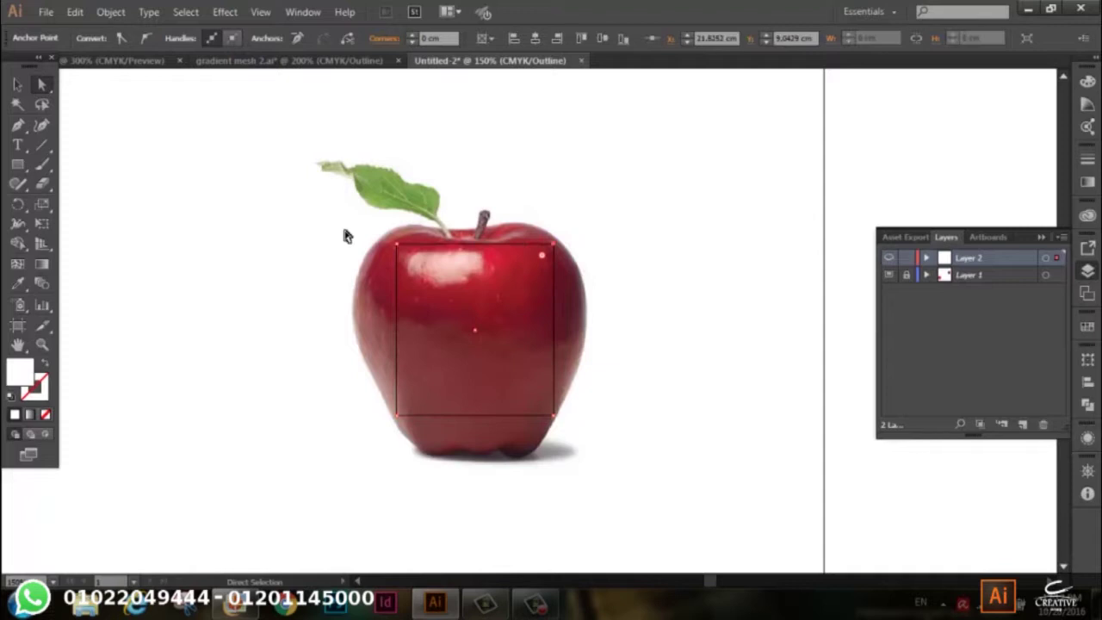
{"action": "left_click", "coordinate": [17, 85]}
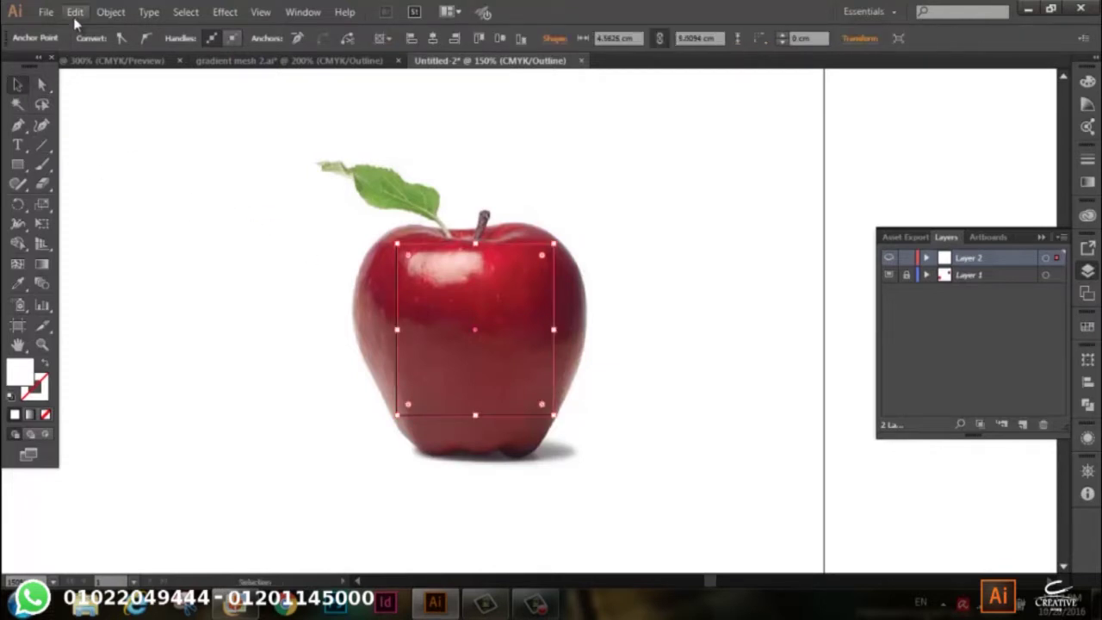
{"action": "left_click", "coordinate": [111, 12]}
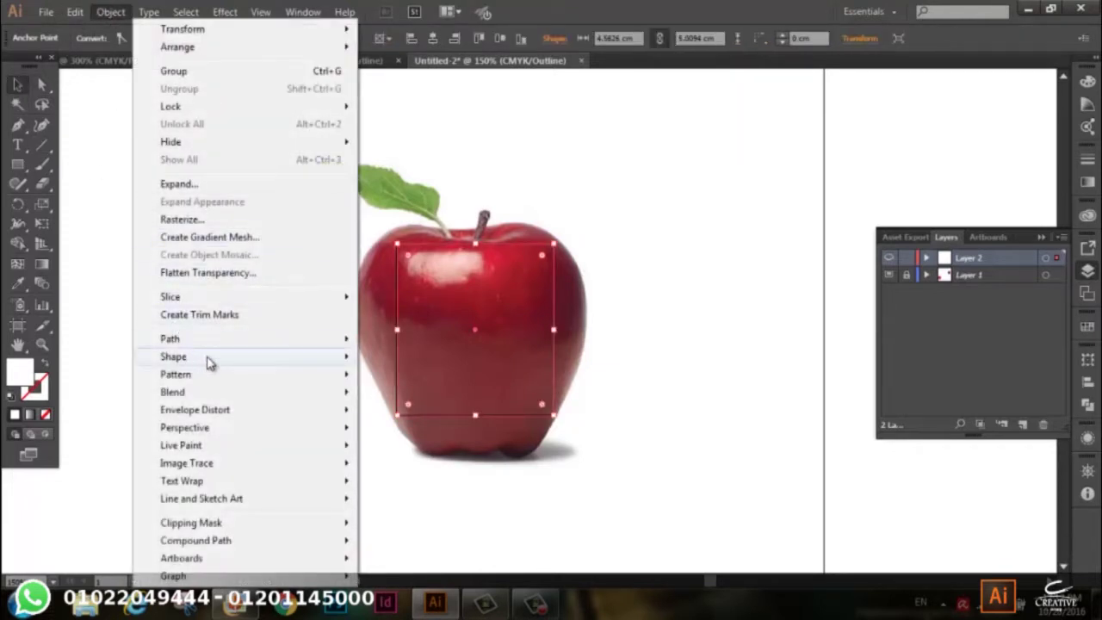
- Convert the rectangle into a 12 by 12 gradient mesh and reposition it on the apple
{"action": "left_click", "coordinate": [223, 239]}
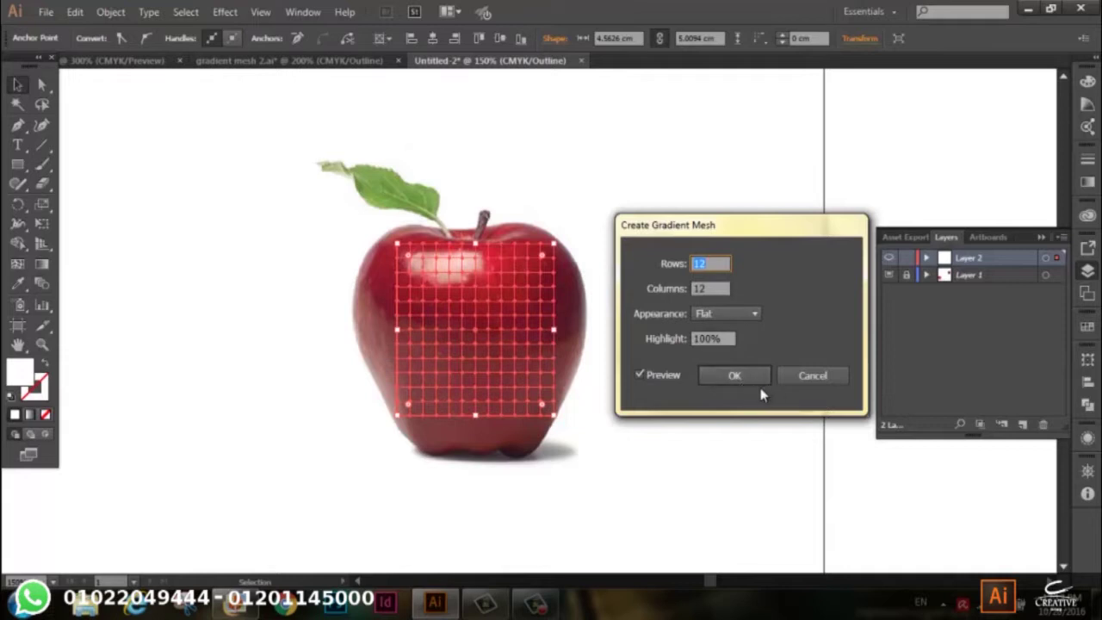
{"action": "left_click", "coordinate": [726, 379]}
{"action": "left_click", "coordinate": [39, 85]}
{"action": "mouse_move", "coordinate": [554, 250]}
{"action": "left_mouse_down"}
{"action": "mouse_move", "coordinate": [543, 297]}
{"action": "mouse_move", "coordinate": [551, 310]}
{"action": "left_mouse_up"}
{"action": "left_click_drag", "start_coordinate": [467, 338], "coordinate": [510, 267]}
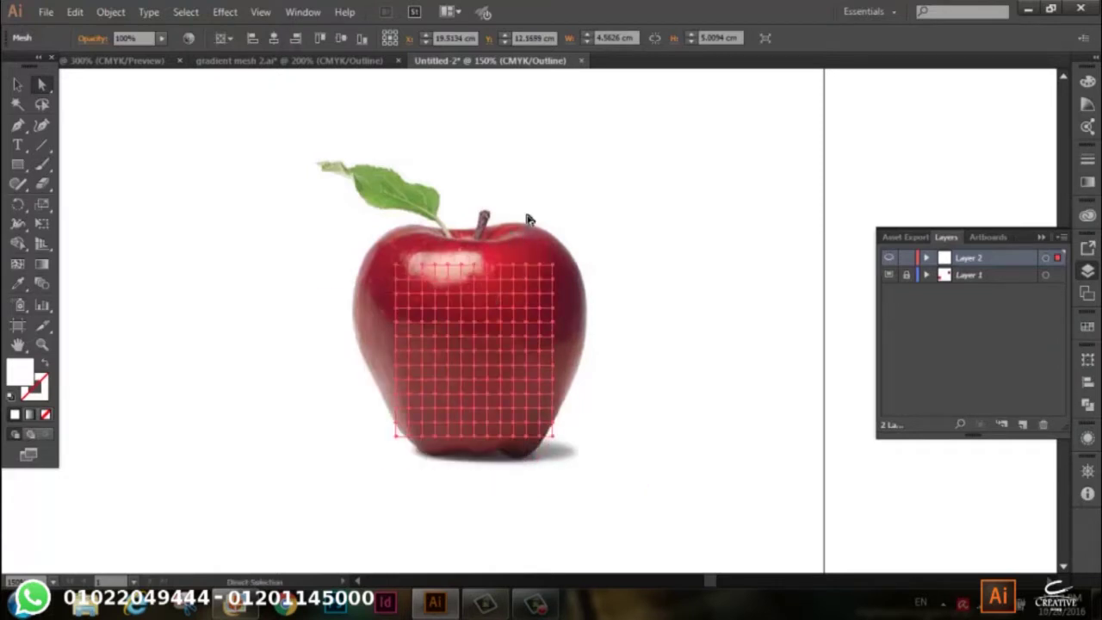
- Pull the mesh's top-right corner point down to the apple's right edge, then deselect
{"action": "left_click", "coordinate": [553, 268]}
{"action": "mouse_move", "coordinate": [552, 269]}
{"action": "left_mouse_down"}
{"action": "mouse_move", "coordinate": [557, 286]}
{"action": "mouse_move", "coordinate": [572, 287]}
{"action": "mouse_move", "coordinate": [575, 315]}
{"action": "mouse_move", "coordinate": [556, 315]}
{"action": "mouse_move", "coordinate": [571, 322]}
{"action": "mouse_move", "coordinate": [557, 327]}
{"action": "mouse_move", "coordinate": [579, 351]}
{"action": "mouse_move", "coordinate": [555, 345]}
{"action": "mouse_move", "coordinate": [579, 342]}
{"action": "mouse_move", "coordinate": [558, 356]}
{"action": "left_mouse_up"}
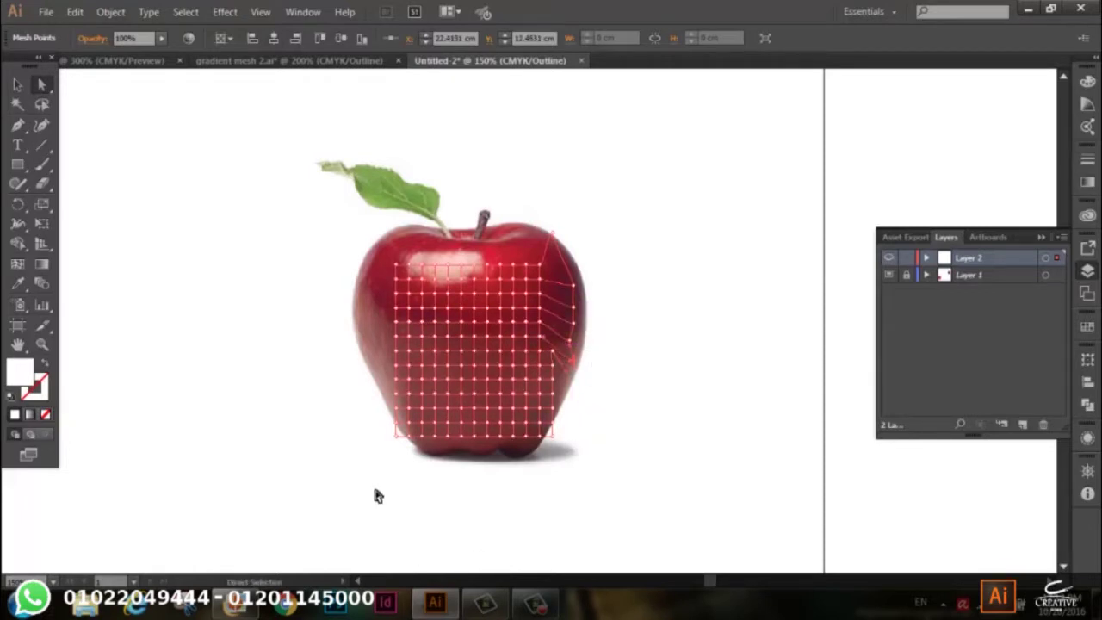
{"action": "left_click", "coordinate": [19, 85]}
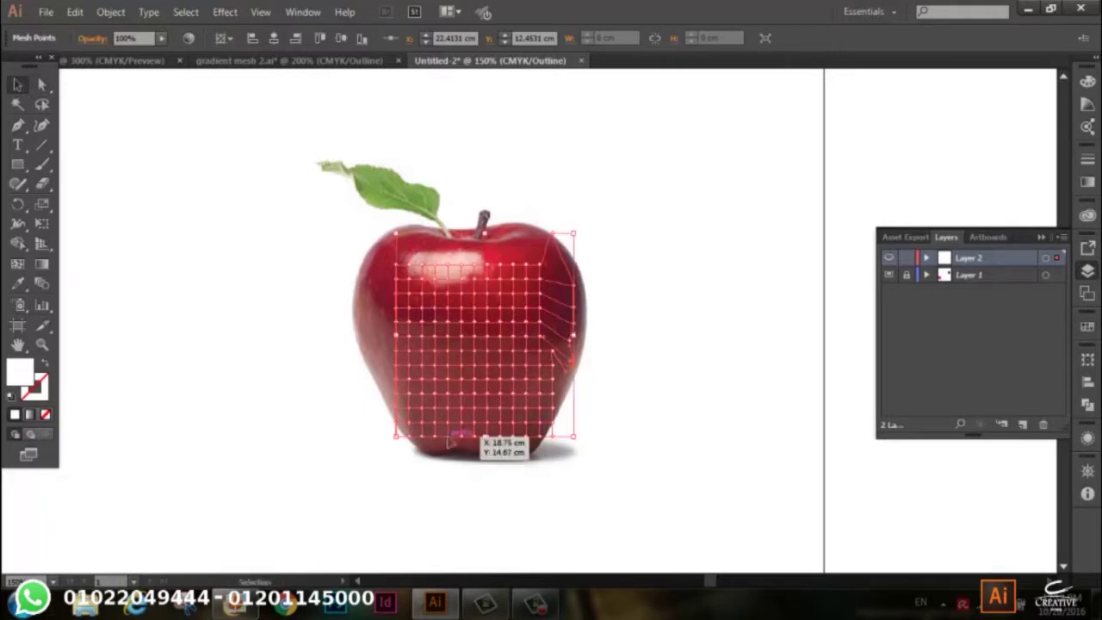
{"action": "left_click", "coordinate": [529, 365]}
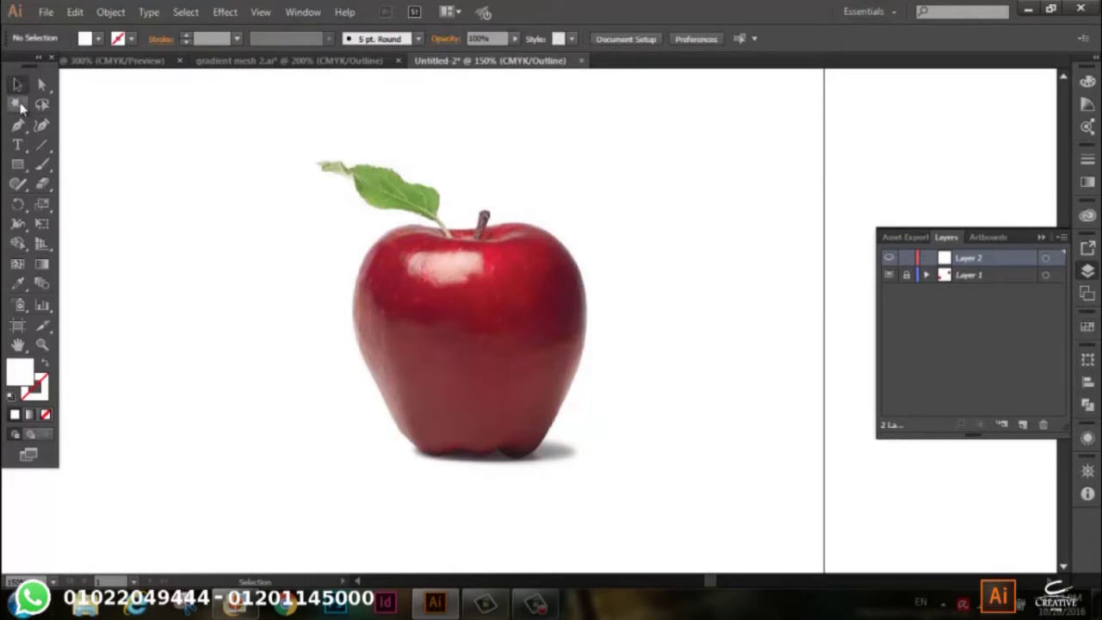
- Draw and trim a rectangle over the apple's body, then click its centre with the Mesh tool
{"action": "left_click", "coordinate": [17, 164]}
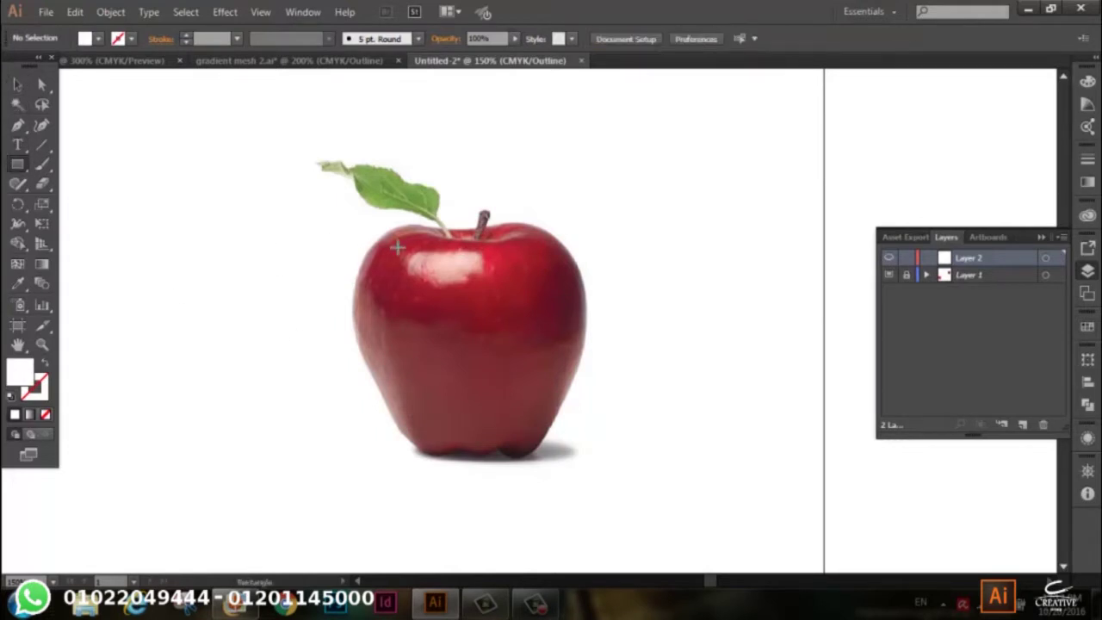
{"action": "left_click_drag", "start_coordinate": [386, 236], "coordinate": [564, 407]}
{"action": "left_click", "coordinate": [18, 85]}
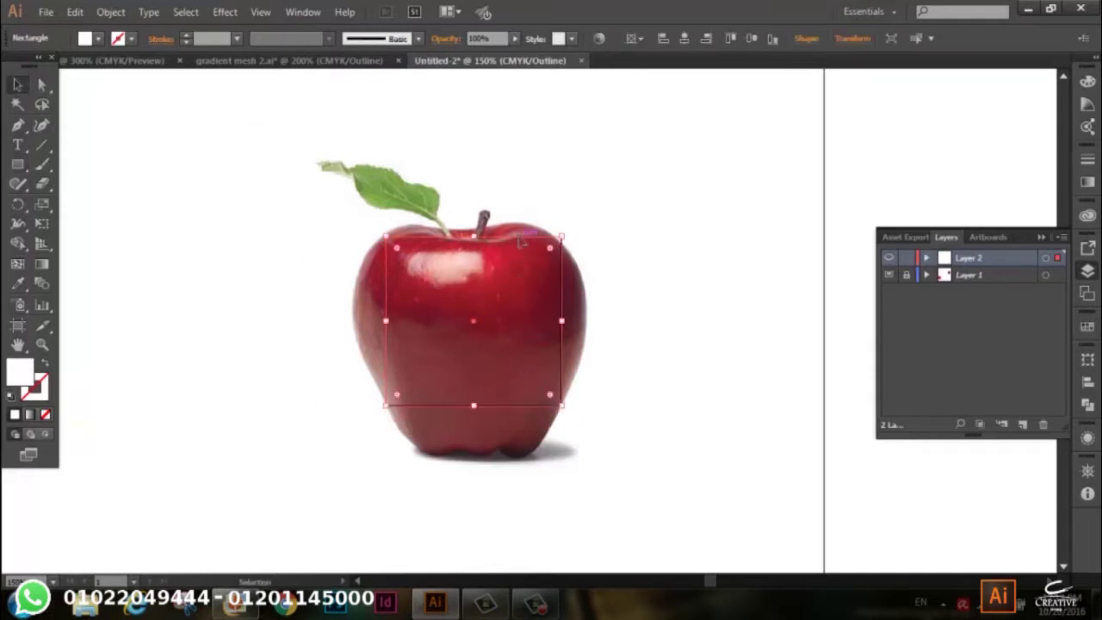
{"action": "left_click_drag", "start_coordinate": [520, 242], "coordinate": [557, 253]}
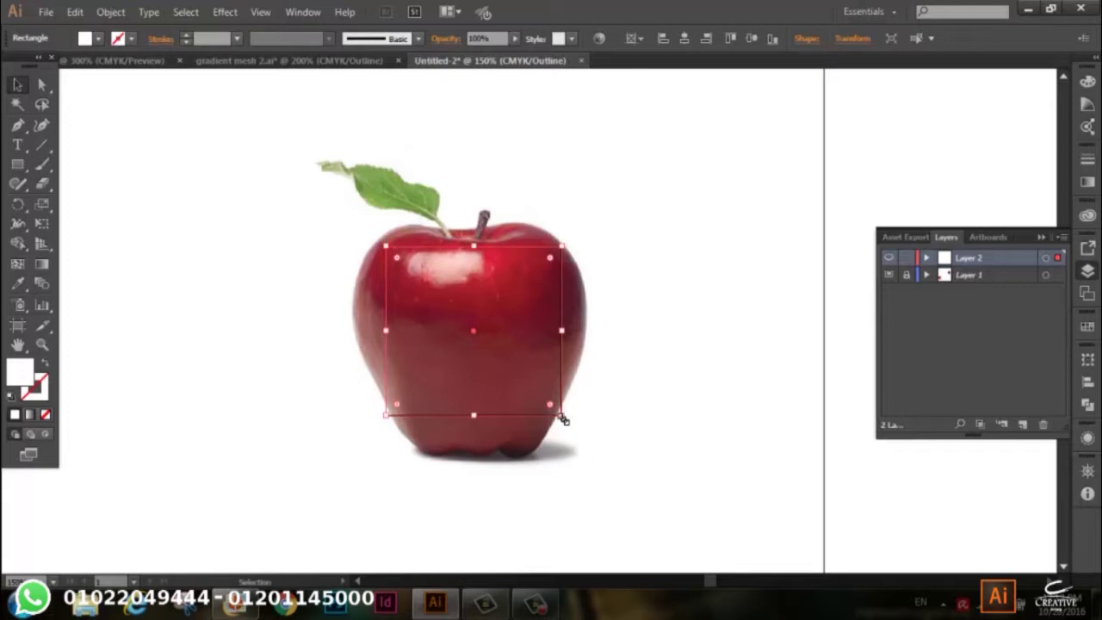
{"action": "left_click_drag", "start_coordinate": [563, 420], "coordinate": [557, 418]}
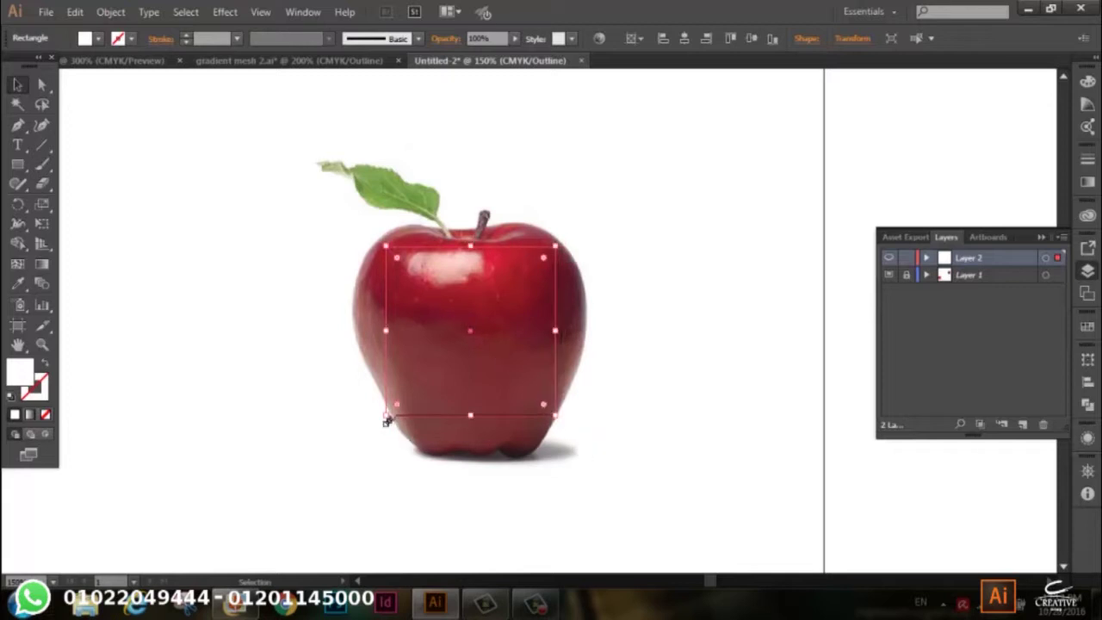
{"action": "left_click_drag", "start_coordinate": [386, 420], "coordinate": [392, 417]}
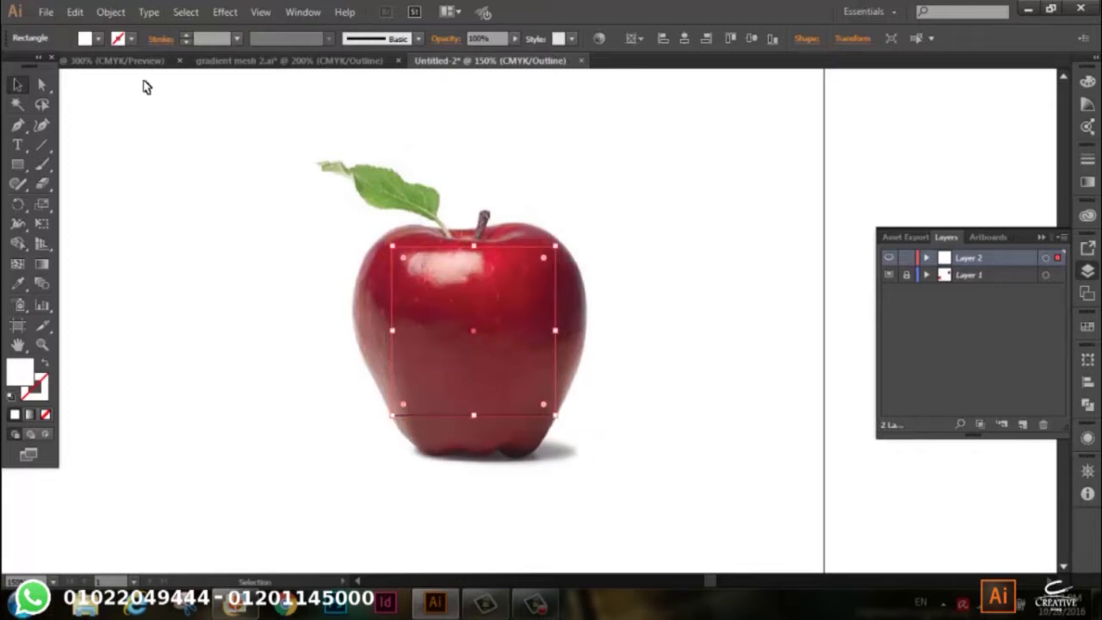
{"action": "left_click", "coordinate": [18, 263]}
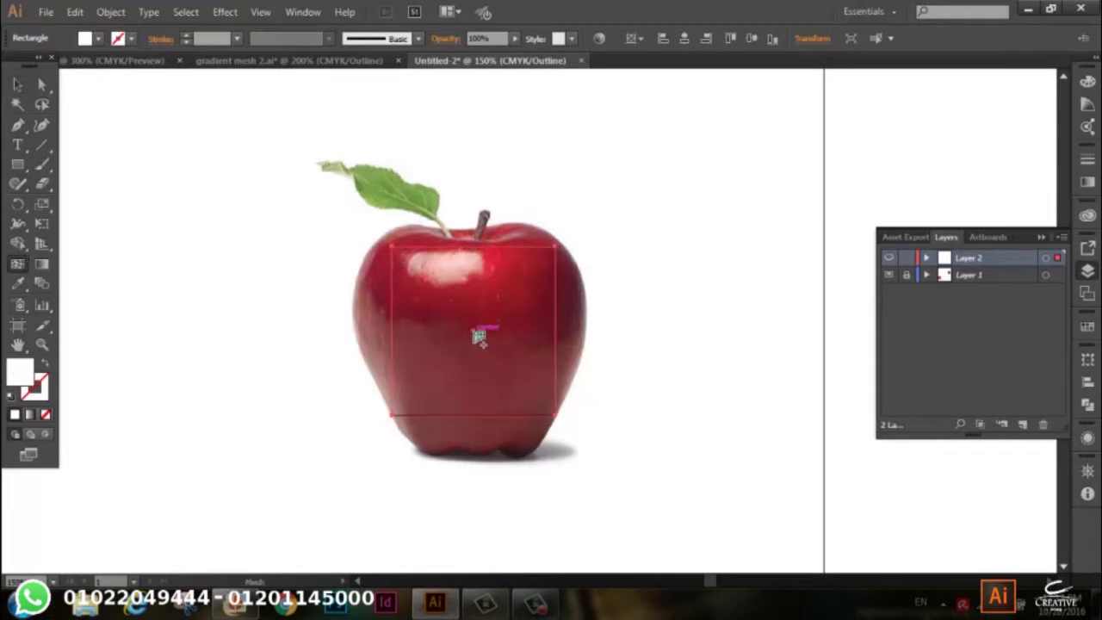
{"action": "left_click", "coordinate": [473, 330]}
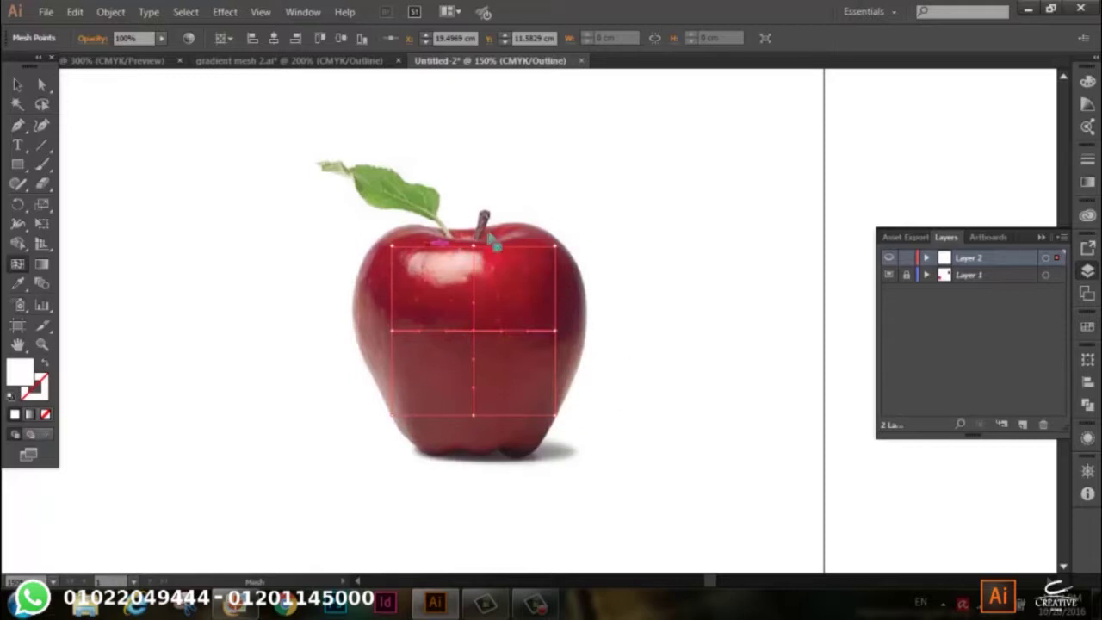
- Drag the mesh's corner and edge points onto the apple's top, sides and base
{"action": "left_click", "coordinate": [41, 84]}
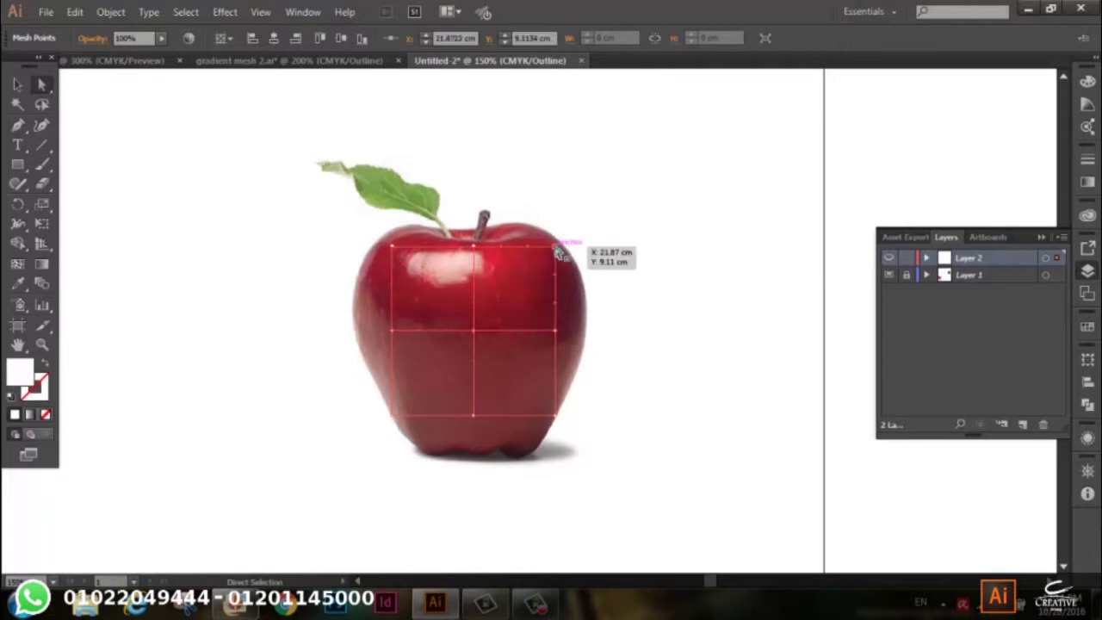
{"action": "left_click_drag", "start_coordinate": [556, 248], "coordinate": [528, 224]}
{"action": "left_click_drag", "start_coordinate": [552, 336], "coordinate": [586, 330]}
{"action": "left_click_drag", "start_coordinate": [555, 417], "coordinate": [533, 453]}
{"action": "left_click_drag", "start_coordinate": [473, 419], "coordinate": [481, 459]}
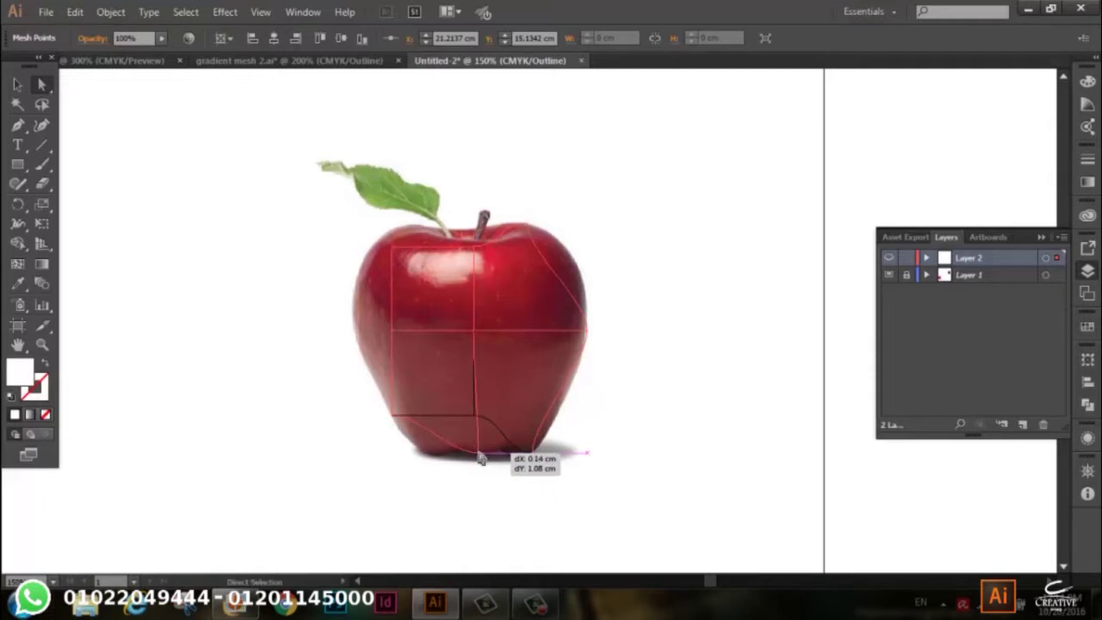
{"action": "left_click_drag", "start_coordinate": [391, 416], "coordinate": [418, 450]}
{"action": "left_click_drag", "start_coordinate": [392, 334], "coordinate": [357, 339]}
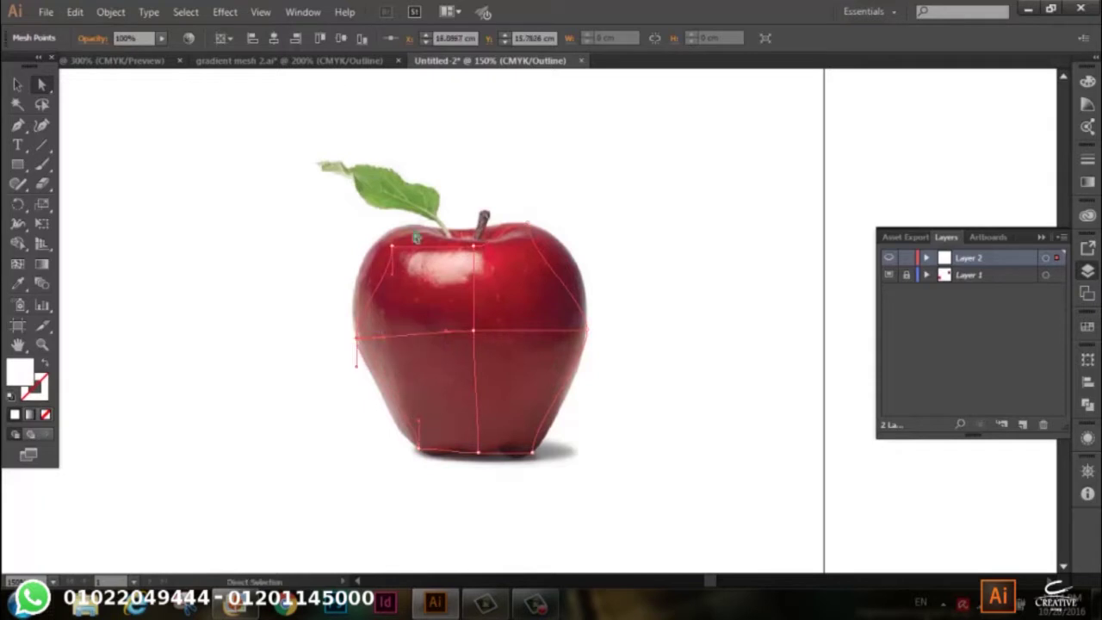
{"action": "left_click_drag", "start_coordinate": [393, 248], "coordinate": [386, 231]}
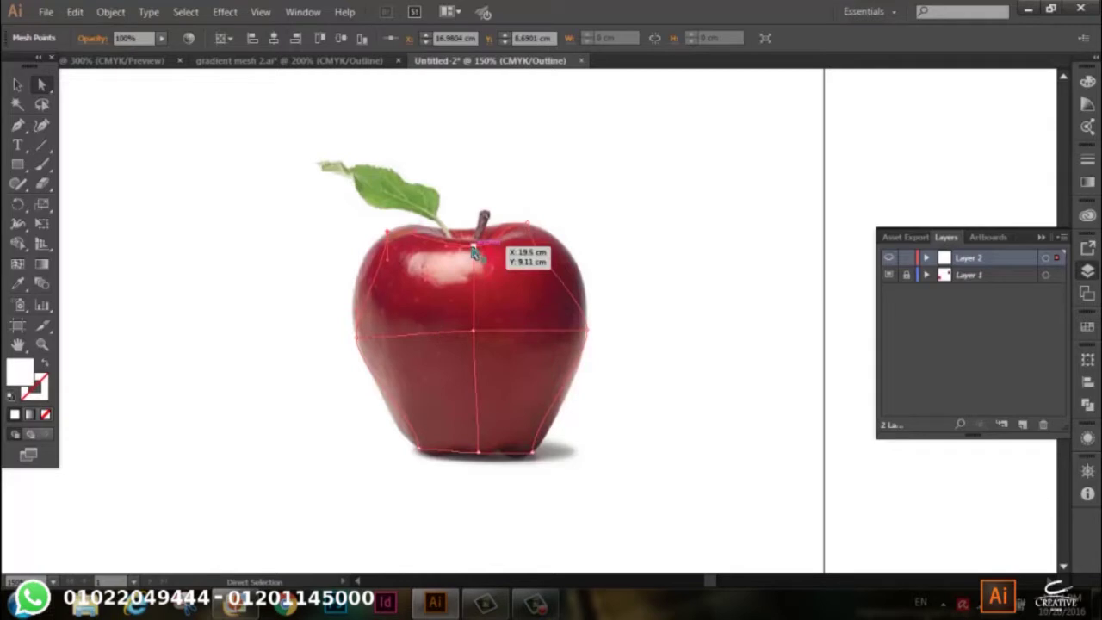
{"action": "left_click_drag", "start_coordinate": [473, 251], "coordinate": [471, 232]}
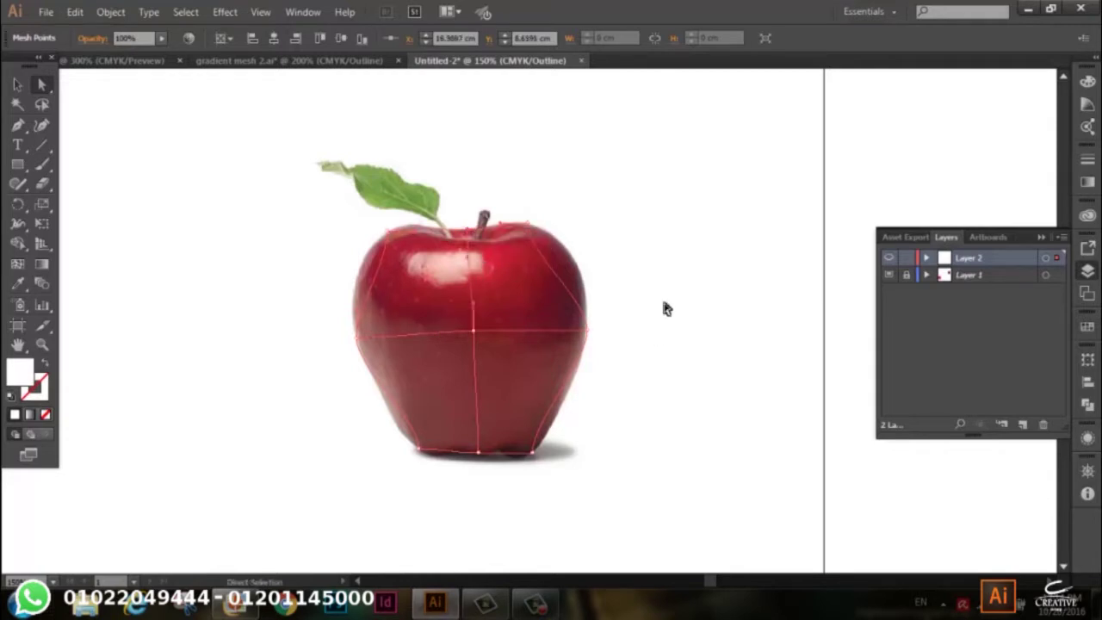
- Bend the right-side mesh curves along the apple's shoulder and lower-right edge
{"action": "left_click", "coordinate": [587, 330]}
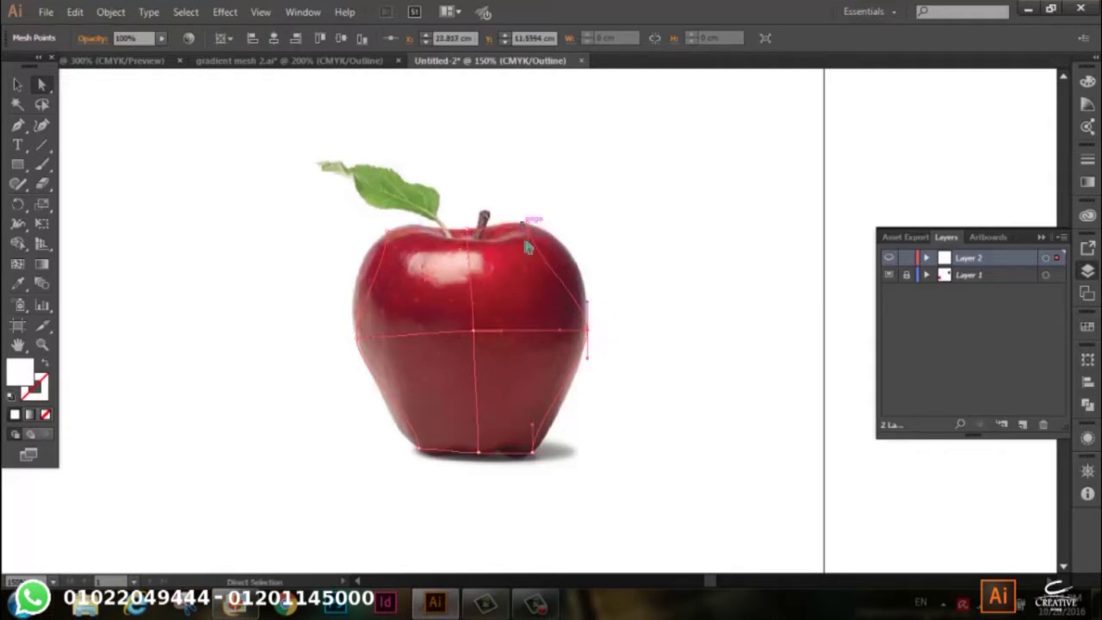
{"action": "left_click_drag", "start_coordinate": [533, 254], "coordinate": [590, 246]}
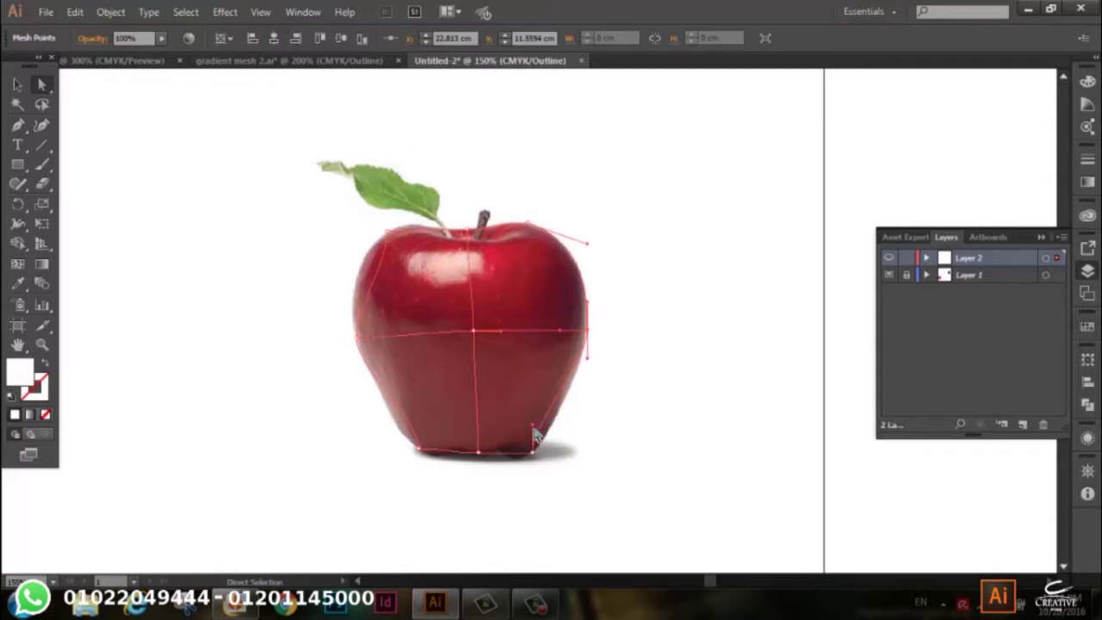
{"action": "left_click_drag", "start_coordinate": [535, 429], "coordinate": [552, 428]}
- Curve the mesh's bottom edge along the apple's uneven base, then deselect to check it
{"action": "left_click", "coordinate": [533, 455]}
{"action": "mouse_move", "coordinate": [505, 454]}
{"action": "left_mouse_down"}
{"action": "mouse_move", "coordinate": [496, 449]}
{"action": "mouse_move", "coordinate": [514, 468]}
{"action": "mouse_move", "coordinate": [505, 442]}
{"action": "left_mouse_up"}
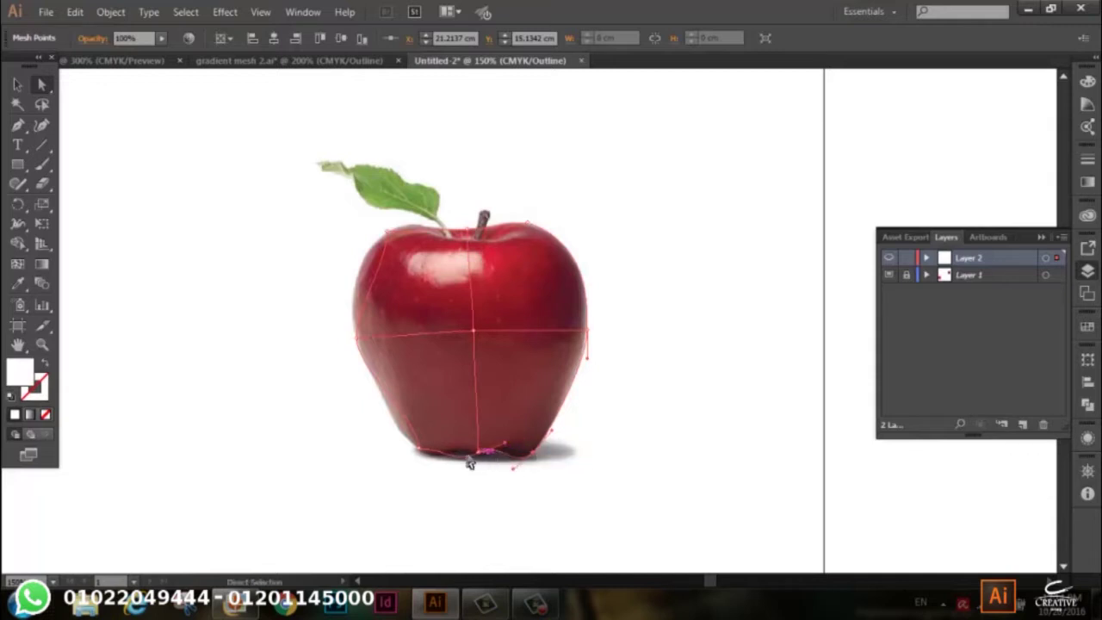
{"action": "left_click", "coordinate": [420, 450]}
{"action": "left_click_drag", "start_coordinate": [447, 456], "coordinate": [454, 465]}
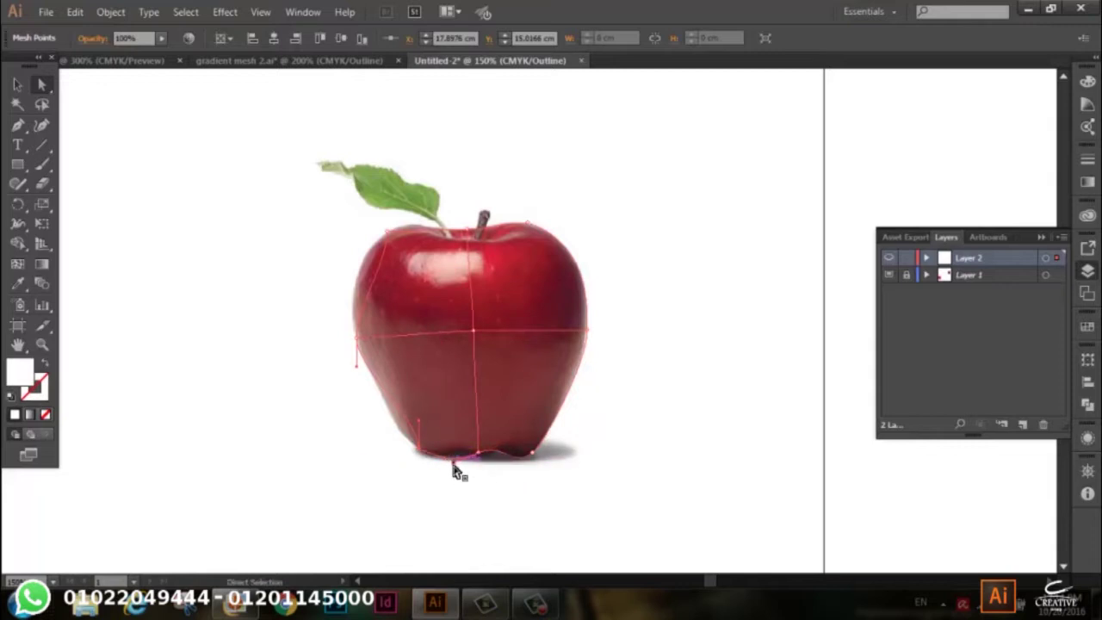
{"action": "left_click_drag", "start_coordinate": [454, 464], "coordinate": [453, 458]}
{"action": "mouse_move", "coordinate": [17, 125]}
{"action": "left_mouse_down"}
{"action": "mouse_move", "coordinate": [93, 175]}
{"action": "mouse_move", "coordinate": [86, 145]}
{"action": "left_mouse_up"}
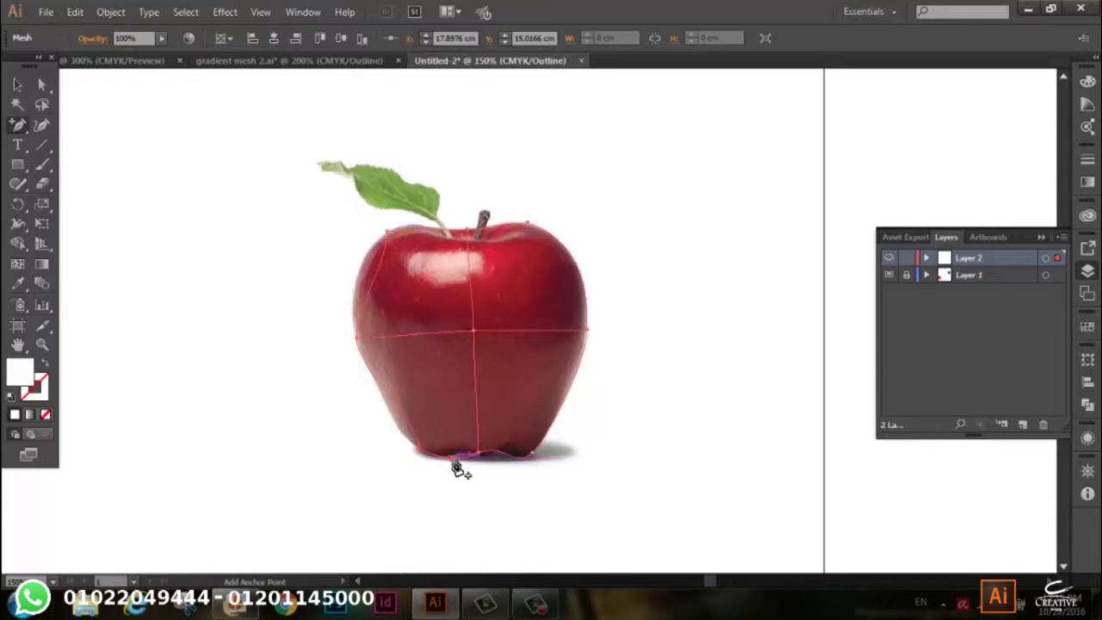
{"action": "left_click", "coordinate": [42, 85]}
{"action": "mouse_move", "coordinate": [457, 467]}
{"action": "left_mouse_down"}
{"action": "mouse_move", "coordinate": [459, 448]}
{"action": "mouse_move", "coordinate": [457, 466]}
{"action": "mouse_move", "coordinate": [452, 453]}
{"action": "left_mouse_up"}
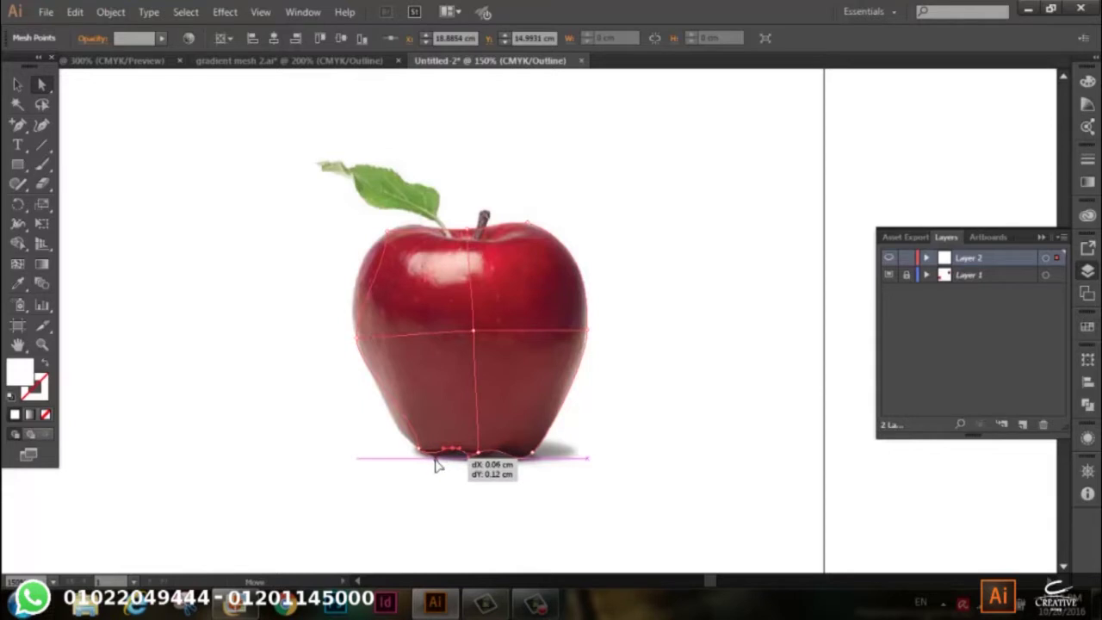
{"action": "left_click", "coordinate": [444, 481]}
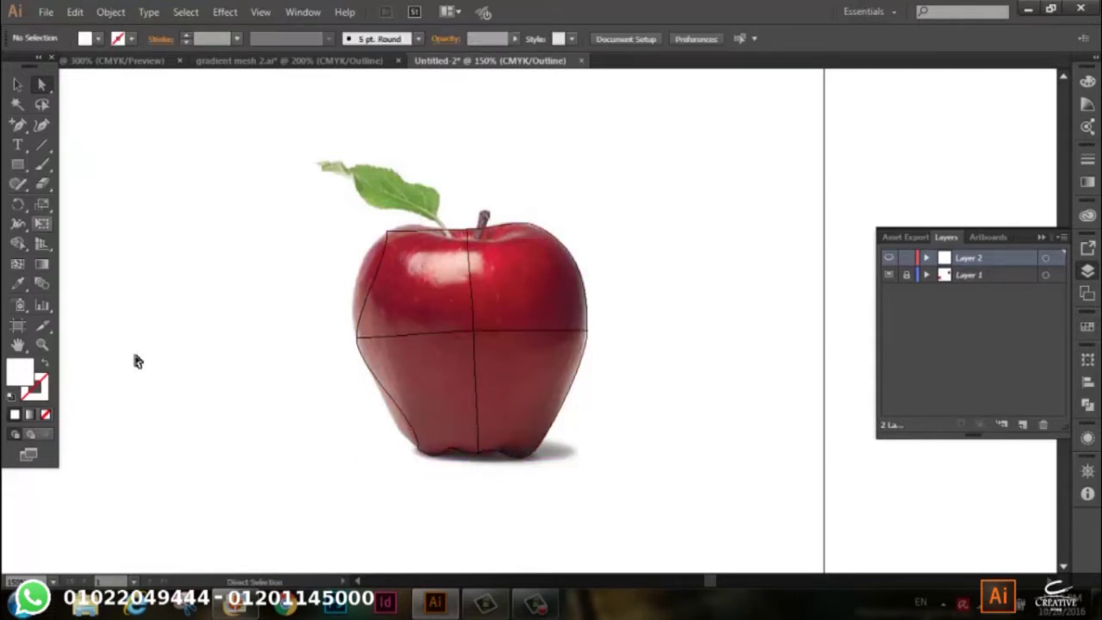
- Bend the mesh's lower-left edge and upper-left point outward onto the apple's left outline
{"action": "left_click", "coordinate": [357, 338]}
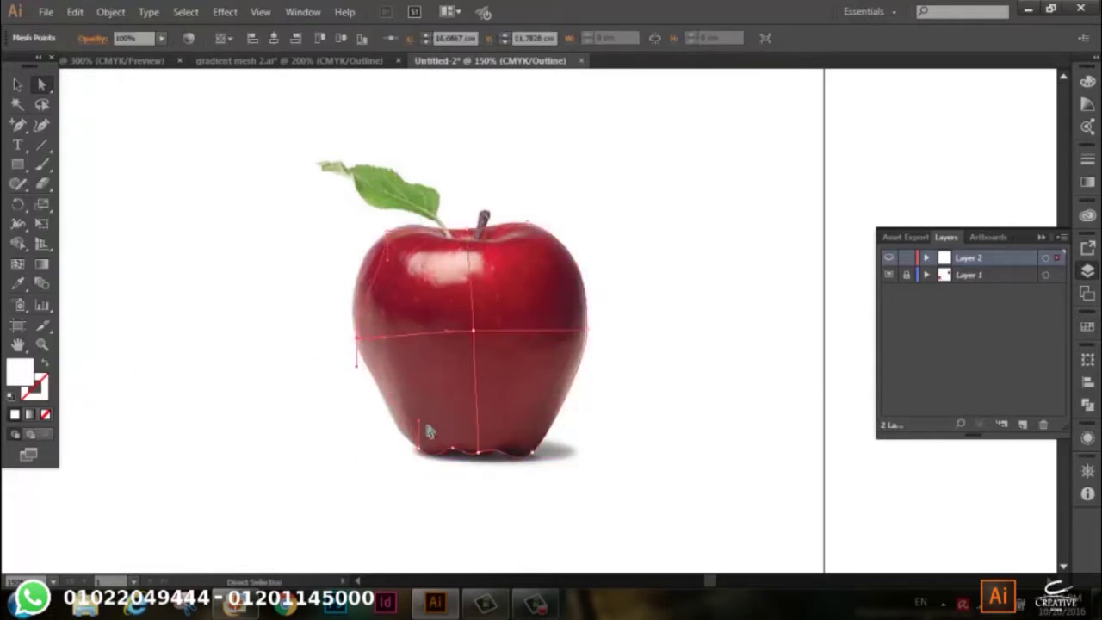
{"action": "left_click_drag", "start_coordinate": [421, 428], "coordinate": [392, 431]}
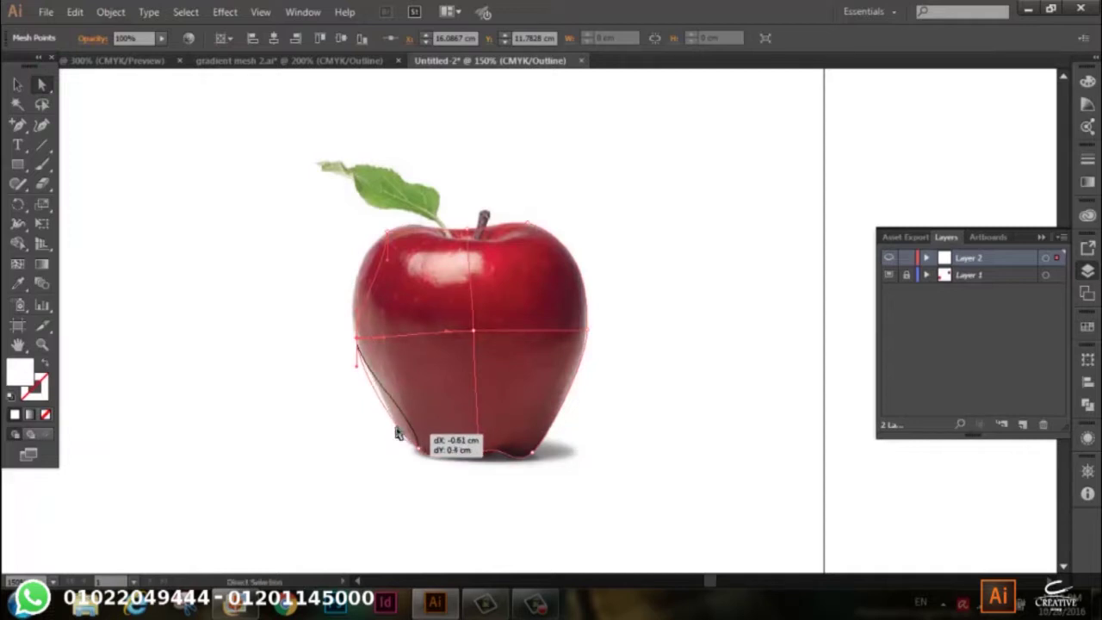
{"action": "left_click_drag", "start_coordinate": [391, 431], "coordinate": [401, 438]}
{"action": "left_click_drag", "start_coordinate": [356, 369], "coordinate": [365, 370]}
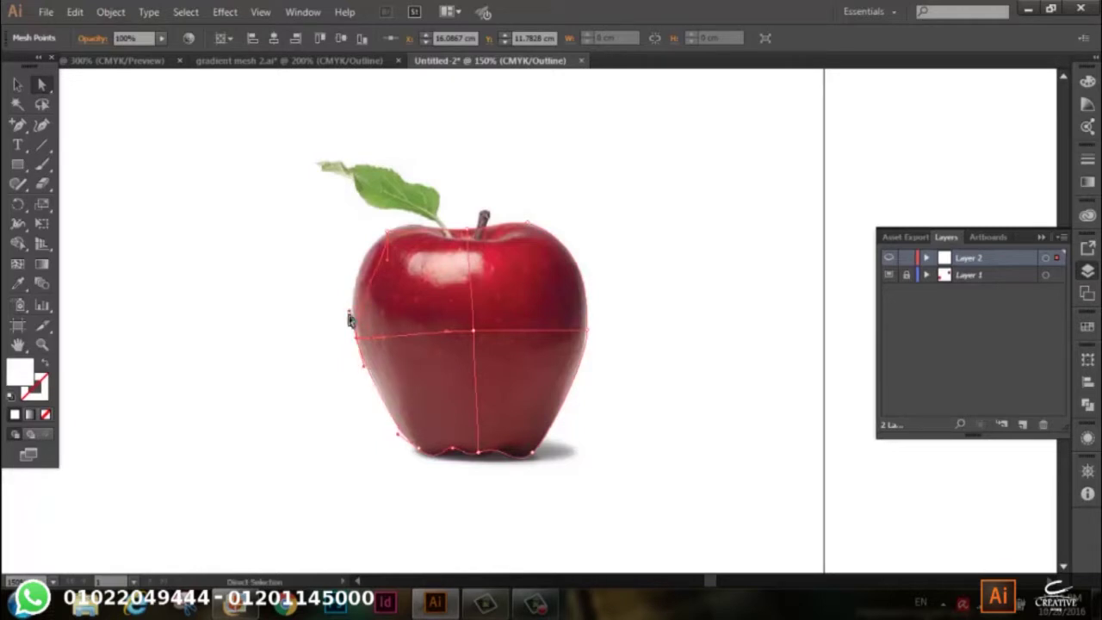
{"action": "left_click", "coordinate": [372, 254]}
{"action": "left_click", "coordinate": [375, 255]}
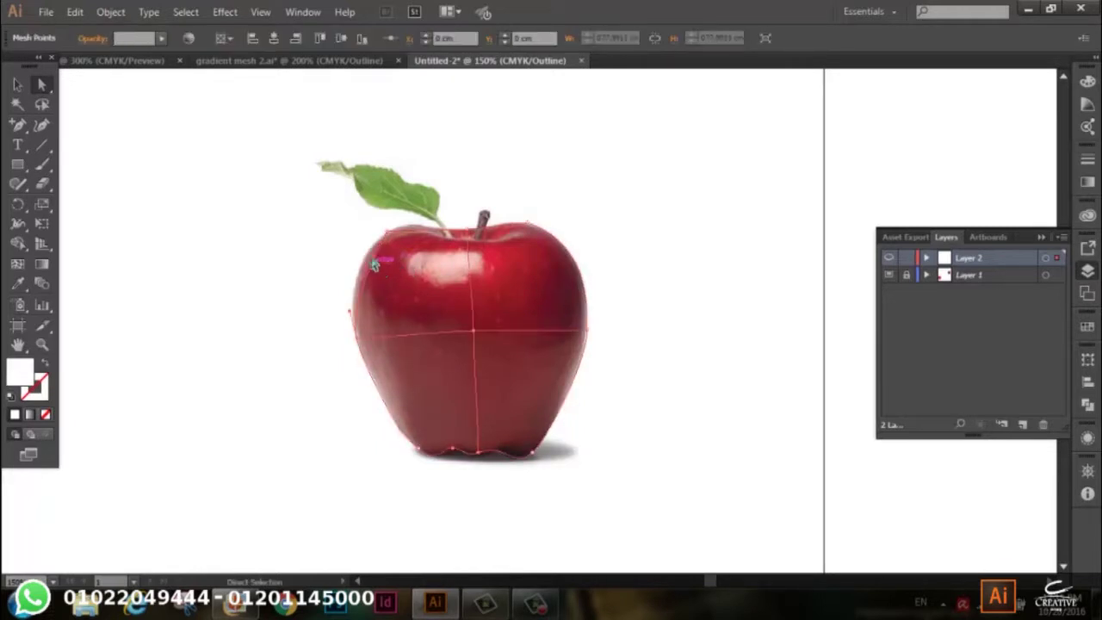
{"action": "left_click_drag", "start_coordinate": [371, 257], "coordinate": [349, 255]}
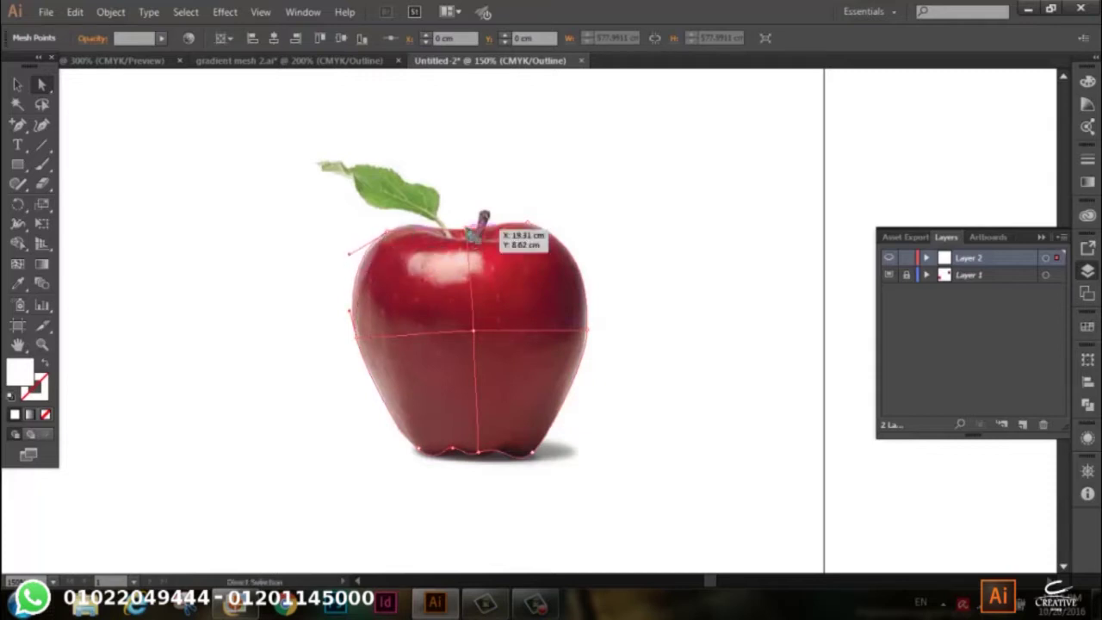
{"action": "left_click", "coordinate": [470, 230]}
- Zoom in on the apple's top and curve the mesh's top-left edge into the stem dip
{"action": "key", "text": "v"}
{"action": "scroll", "coordinate": [527, 296], "scroll_direction": "up", "scroll_amount": 2}
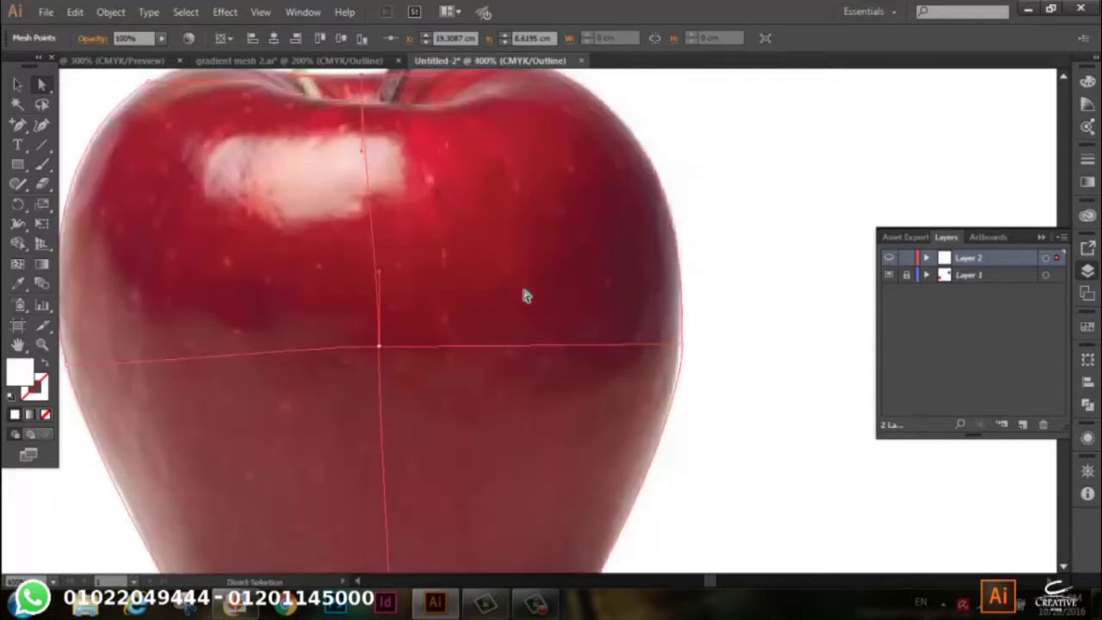
{"action": "left_click_drag", "start_coordinate": [502, 249], "coordinate": [572, 389]}
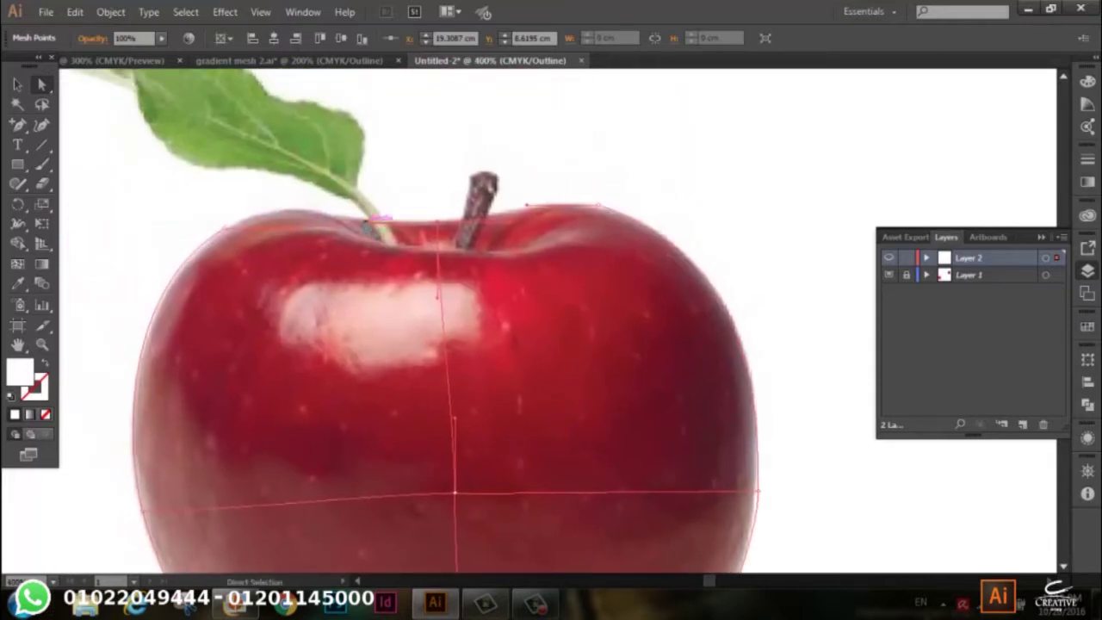
{"action": "left_click_drag", "start_coordinate": [366, 222], "coordinate": [358, 212]}
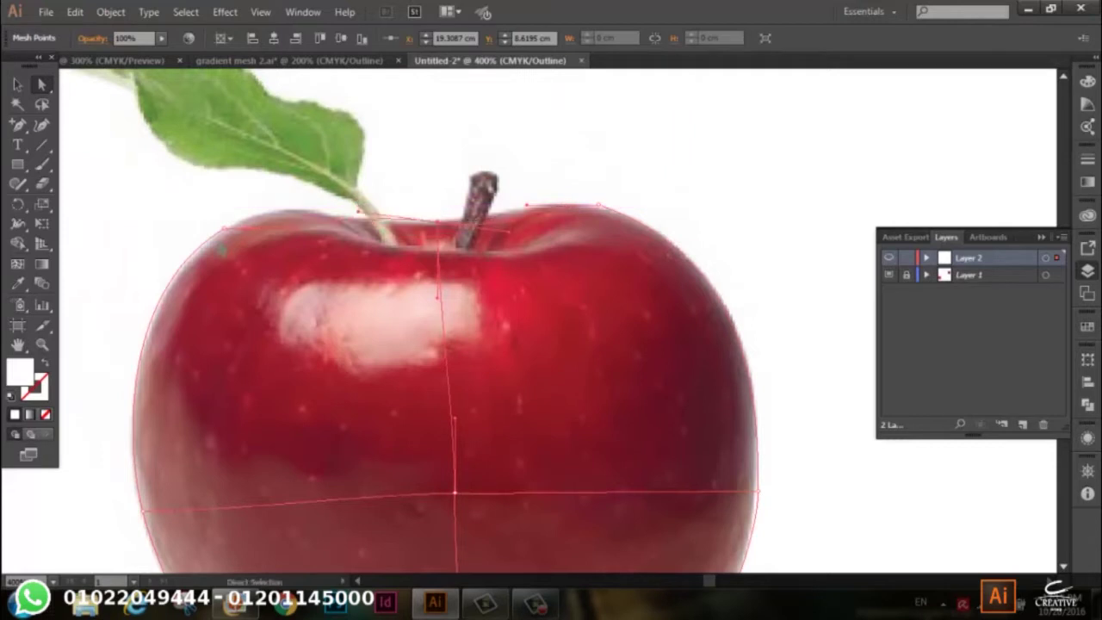
{"action": "left_click", "coordinate": [221, 229]}
{"action": "left_click_drag", "start_coordinate": [298, 233], "coordinate": [265, 201]}
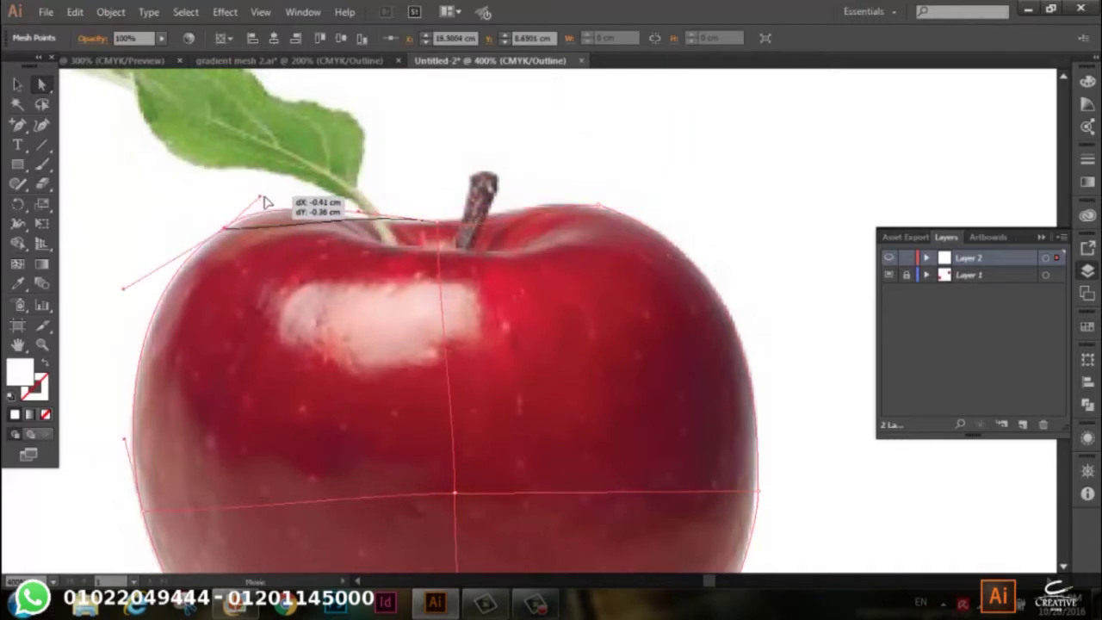
{"action": "left_click_drag", "start_coordinate": [265, 200], "coordinate": [292, 196]}
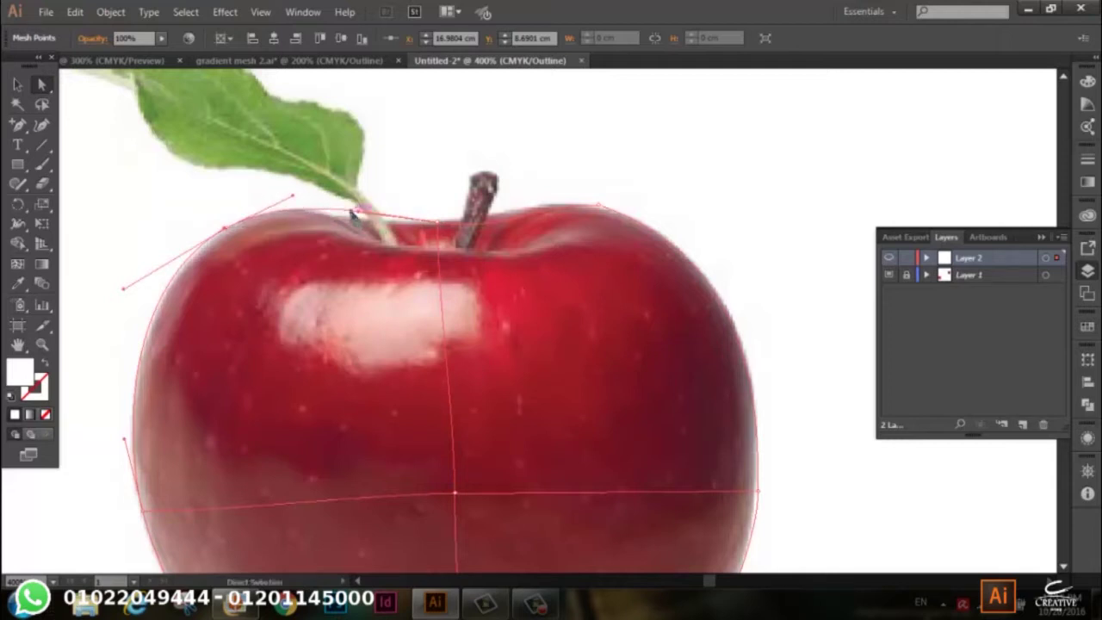
{"action": "left_click_drag", "start_coordinate": [362, 215], "coordinate": [386, 225]}
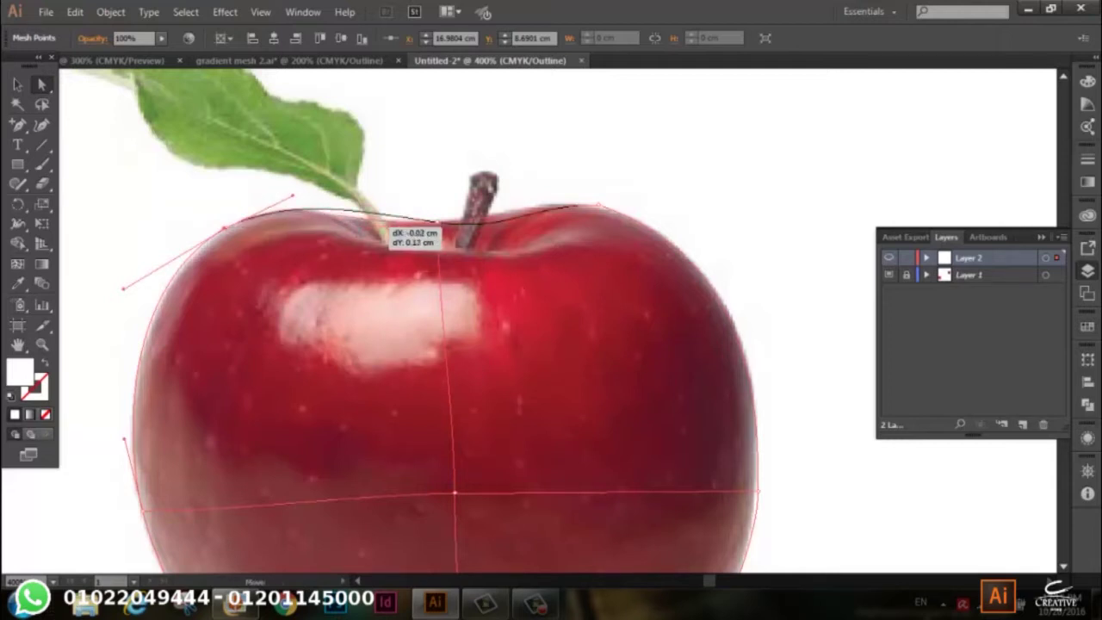
- Shape the top-right mesh anchor and its handles along the apple's upper-right shoulder
{"action": "left_click", "coordinate": [598, 206]}
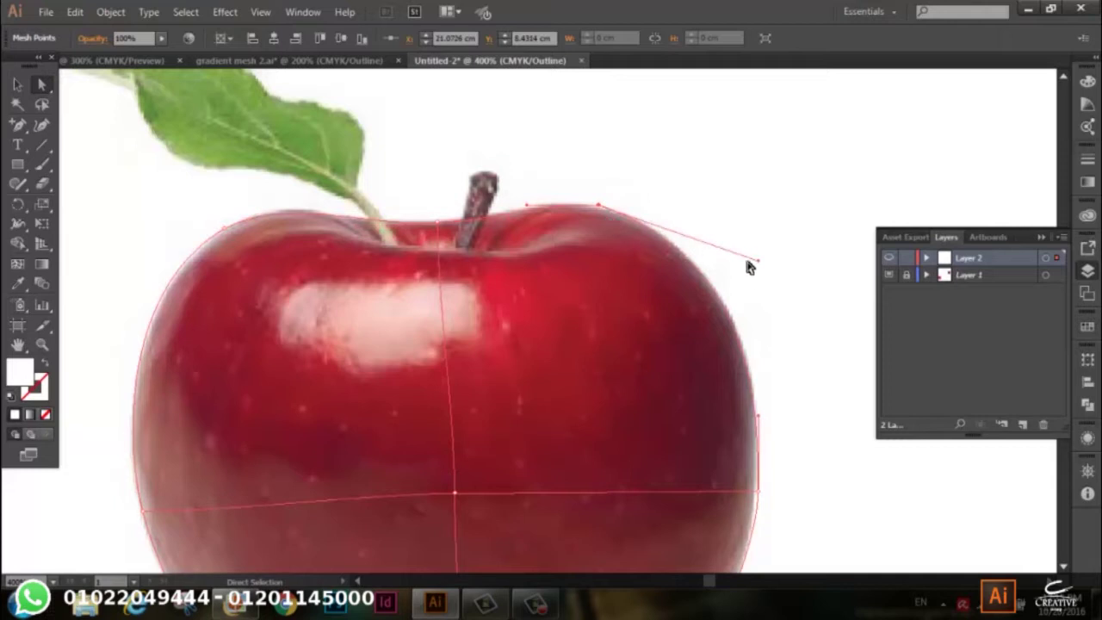
{"action": "left_click_drag", "start_coordinate": [527, 204], "coordinate": [506, 200]}
{"action": "left_click_drag", "start_coordinate": [759, 261], "coordinate": [758, 245]}
{"action": "left_click_drag", "start_coordinate": [605, 209], "coordinate": [605, 234]}
- Zoom in on the apple's base, nudge the bottom mesh point into its dip, then zoom out
{"action": "key", "text": "v"}
{"action": "key", "text": "ctrl+minus"}
{"action": "key", "text": "ctrl+minus"}
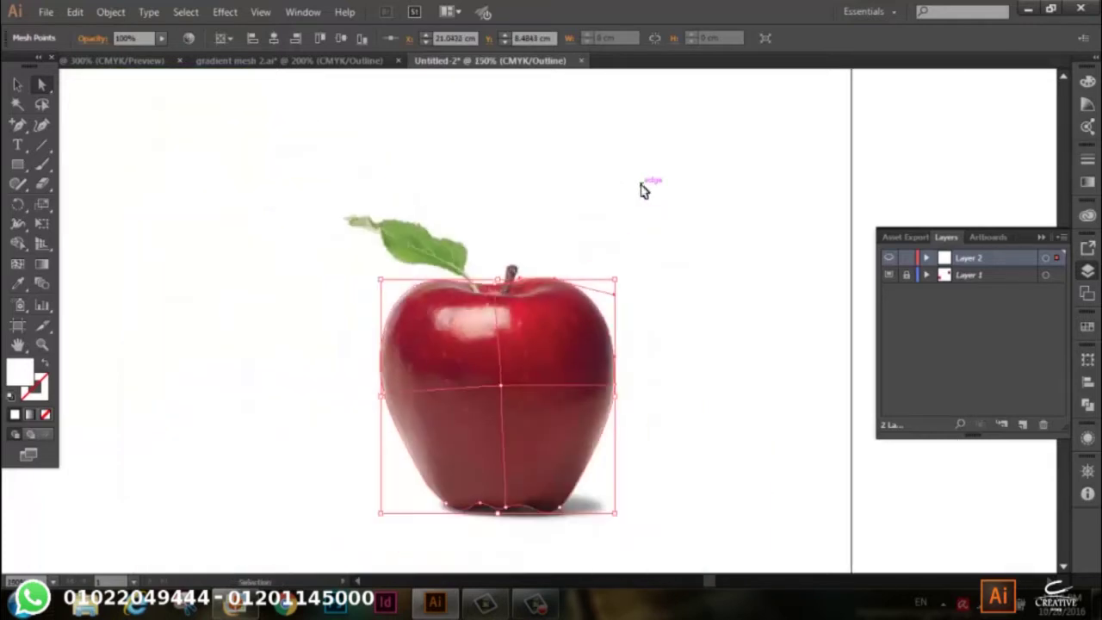
{"action": "left_click", "coordinate": [637, 188]}
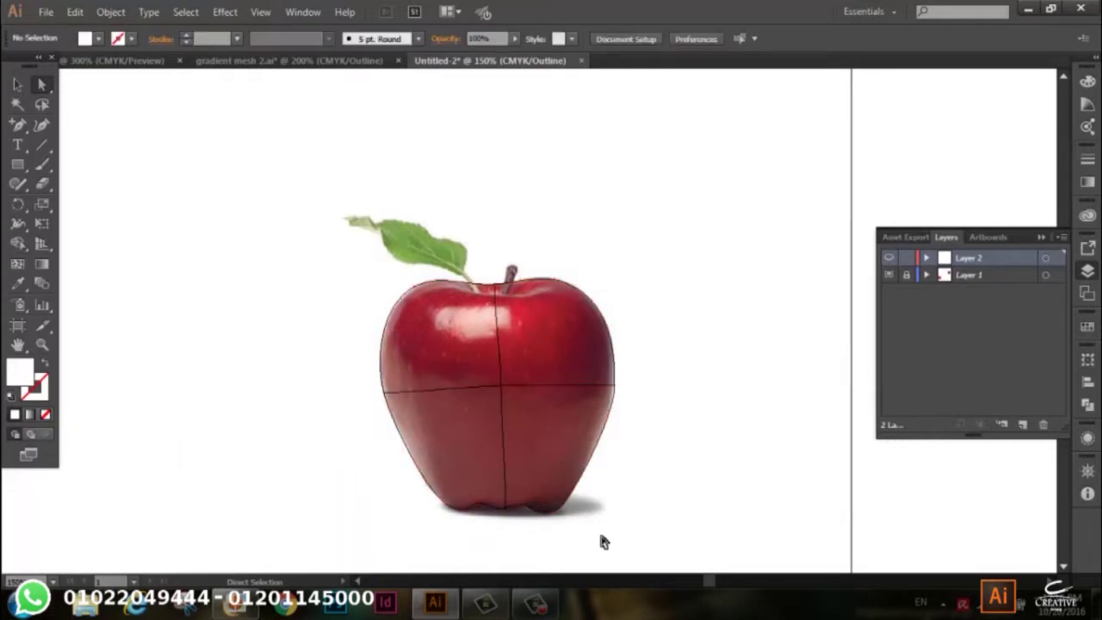
{"action": "key", "text": "ctrl+plus"}
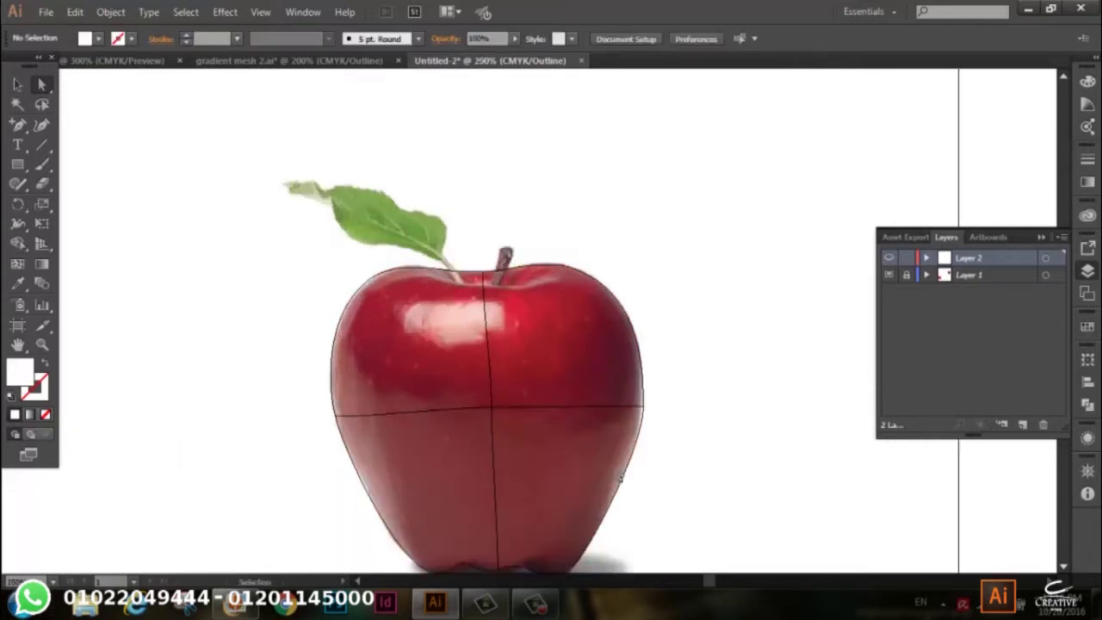
{"action": "key", "text": "ctrl+plus"}
{"action": "key", "text": "ctrl+plus"}
{"action": "left_click_drag", "start_coordinate": [615, 469], "coordinate": [505, 163]}
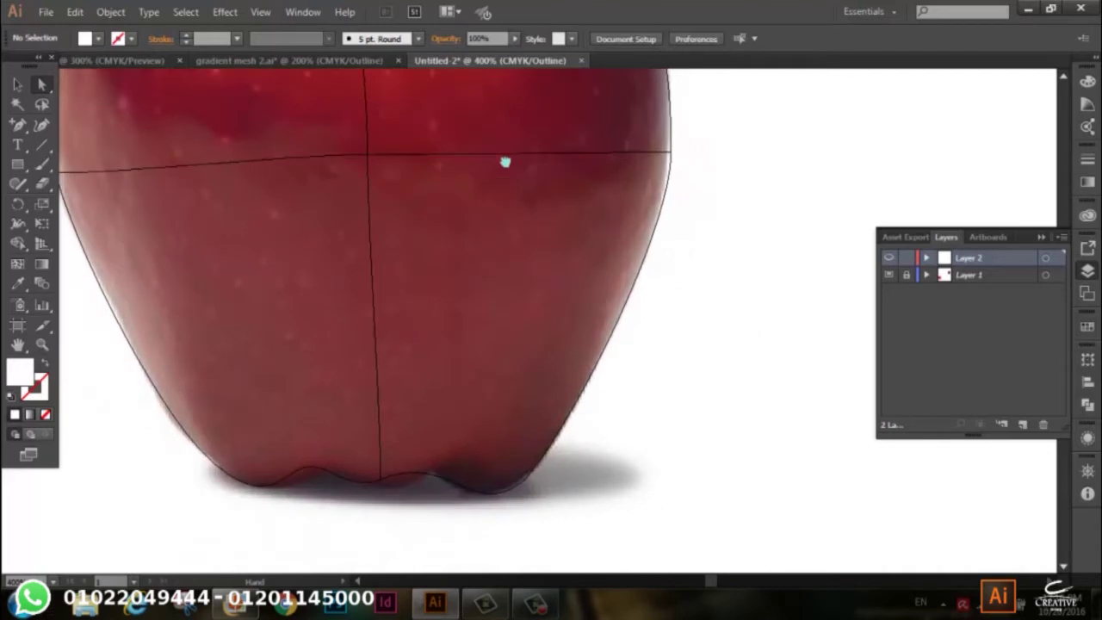
{"action": "mouse_move", "coordinate": [444, 481]}
{"action": "left_mouse_down"}
{"action": "mouse_move", "coordinate": [382, 480]}
{"action": "mouse_move", "coordinate": [392, 485]}
{"action": "left_mouse_up"}
{"action": "left_click", "coordinate": [592, 514]}
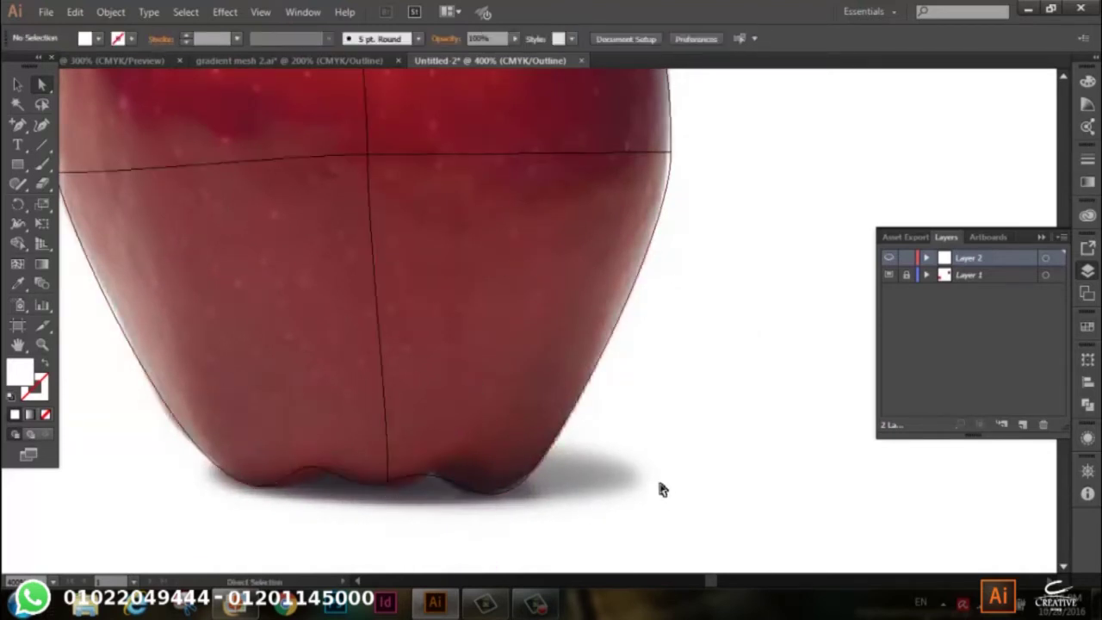
{"action": "scroll", "coordinate": [648, 491], "scroll_direction": "up", "scroll_amount": 3}
{"action": "scroll", "coordinate": [650, 485], "scroll_direction": "up", "scroll_amount": 3}
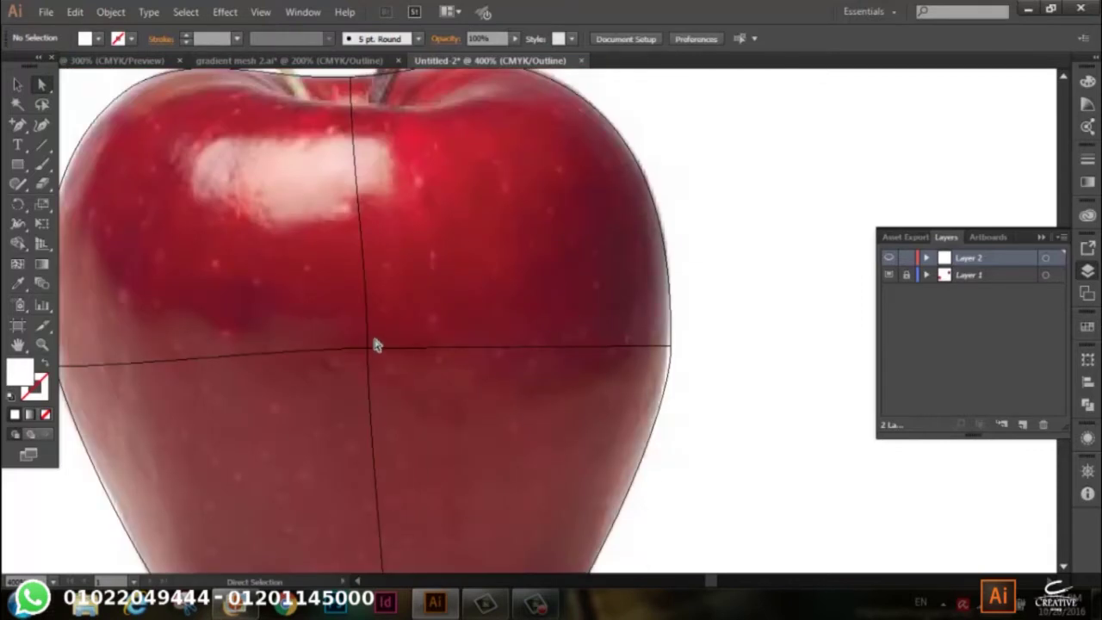
{"action": "key", "text": "ctrl+minus"}
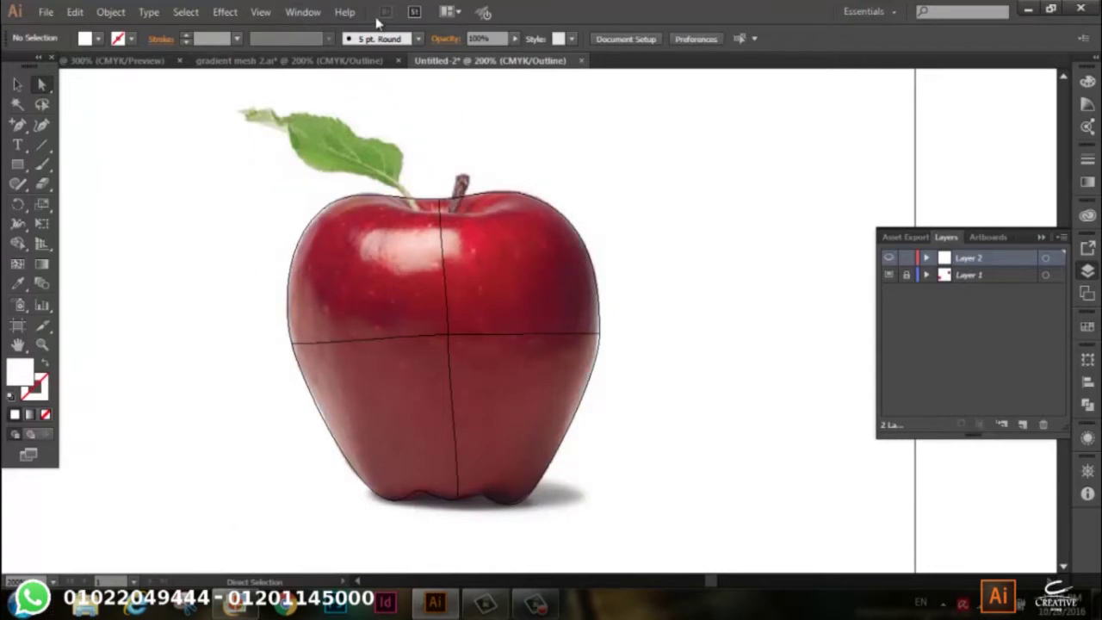
- Open the Navigator panel and drag it up beside the apple
{"action": "left_click", "coordinate": [299, 13]}
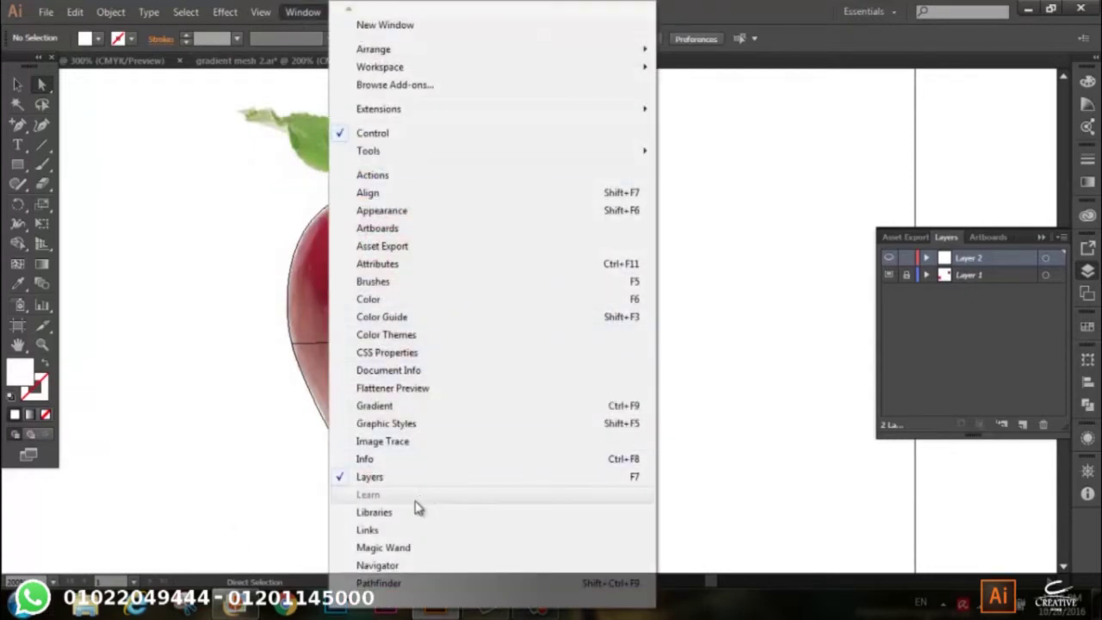
{"action": "left_click", "coordinate": [379, 566]}
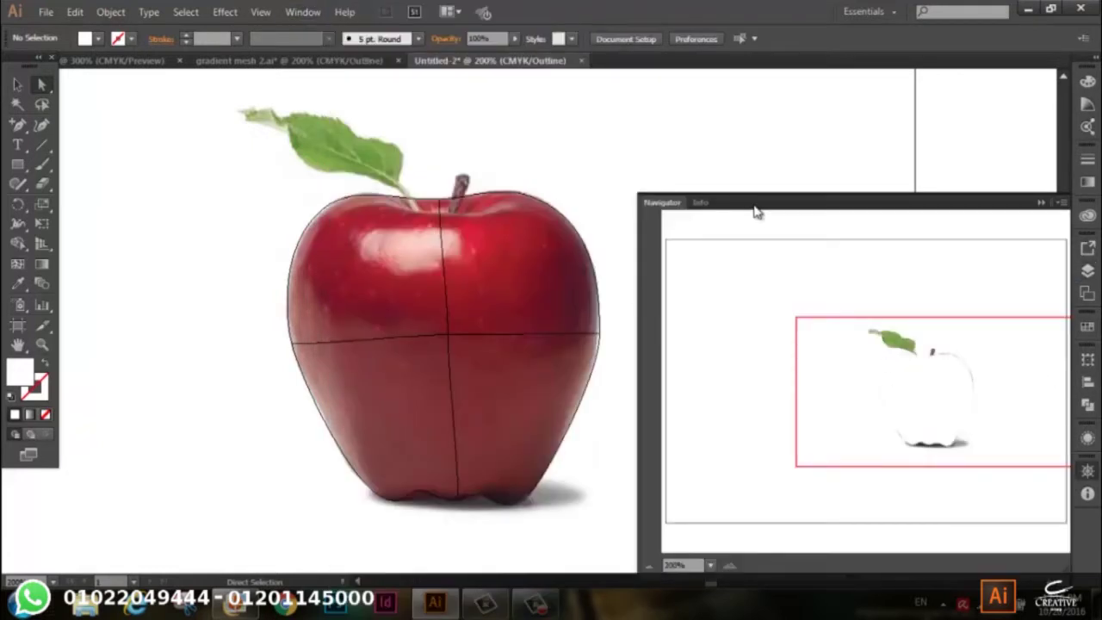
{"action": "left_click_drag", "start_coordinate": [755, 207], "coordinate": [707, 86]}
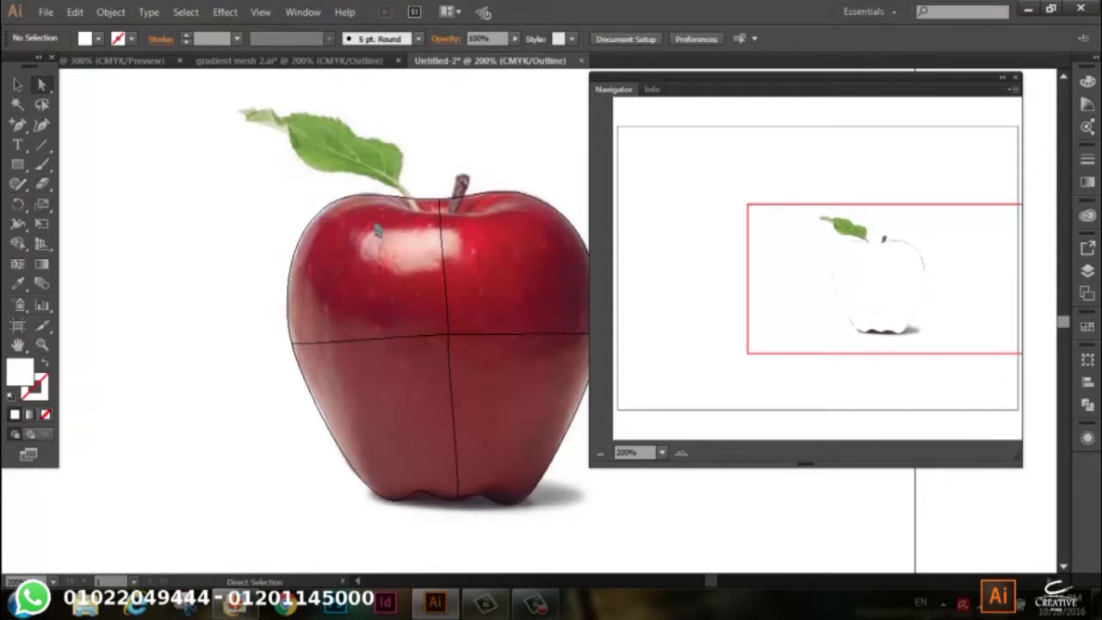
{"action": "left_click", "coordinate": [261, 12]}
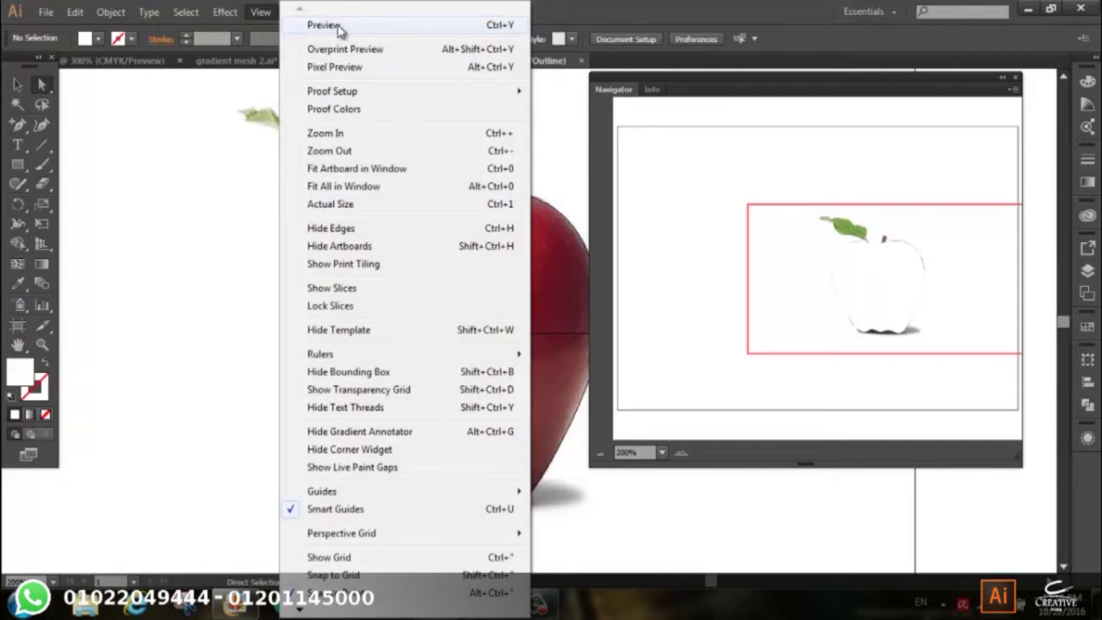
- Check the white mesh in Preview, return to Outline view, and pick the Mesh tool
{"action": "left_click", "coordinate": [338, 27]}
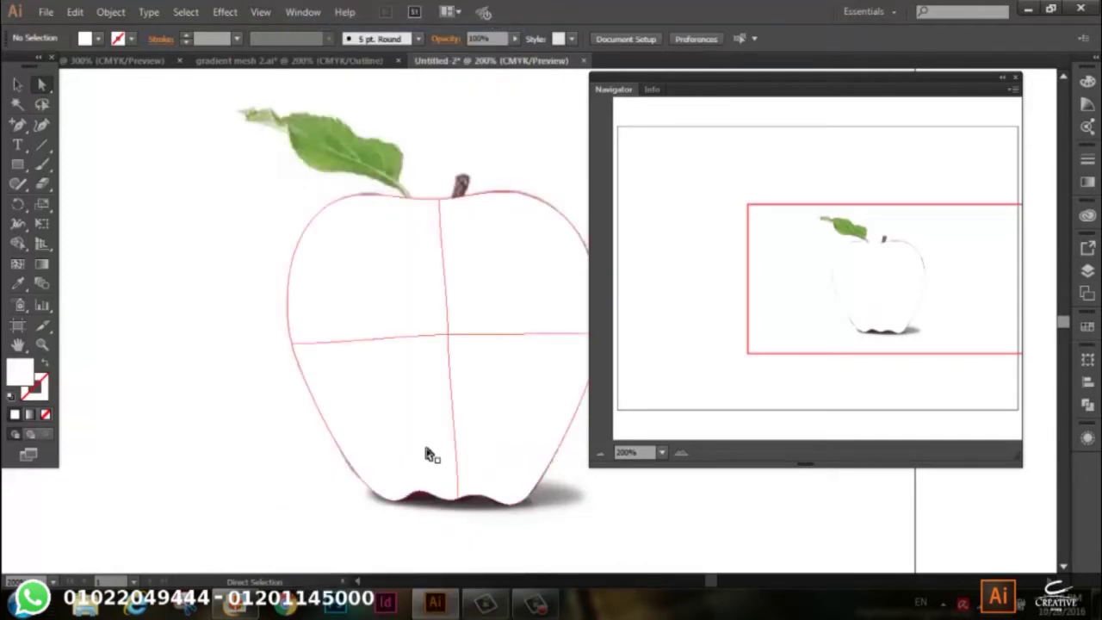
{"action": "left_click", "coordinate": [304, 11]}
{"action": "left_click", "coordinate": [297, 12]}
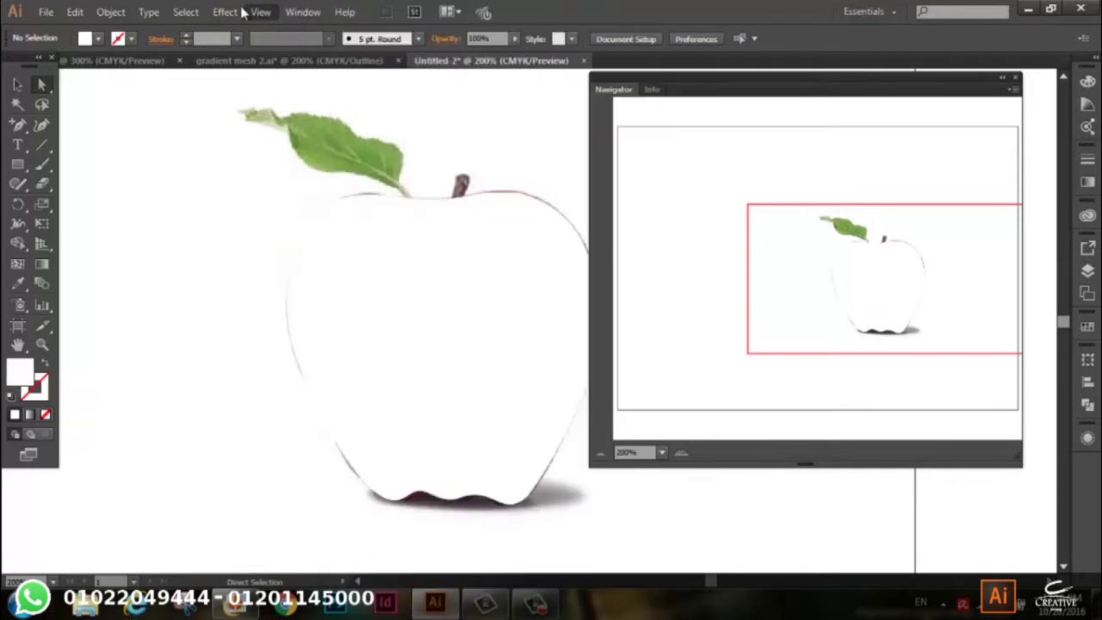
{"action": "left_click", "coordinate": [260, 12]}
{"action": "left_click", "coordinate": [324, 25]}
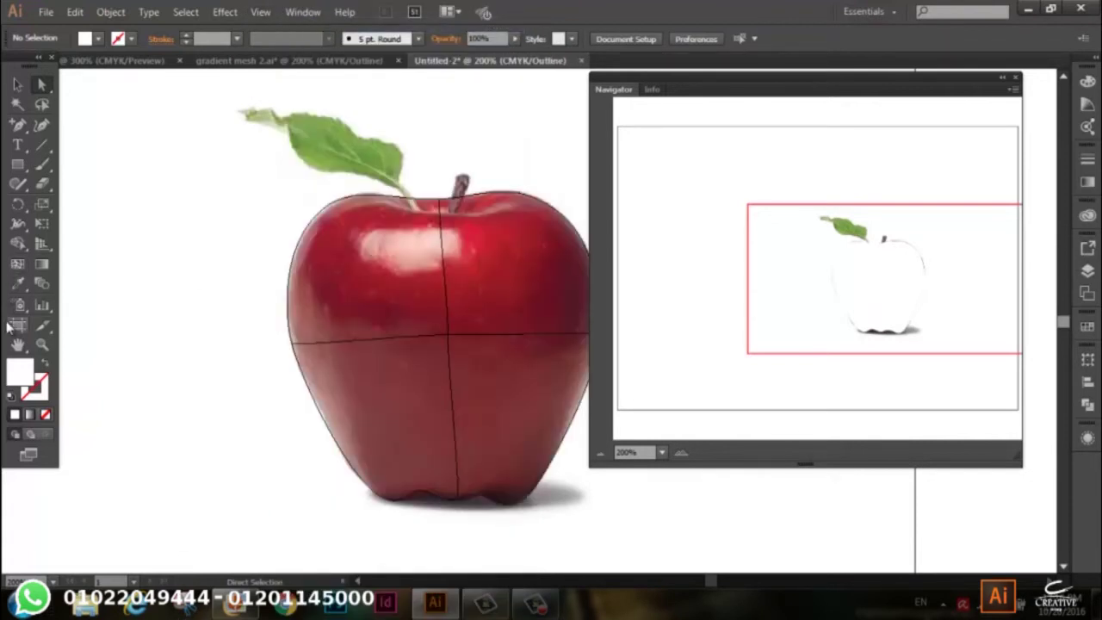
{"action": "left_click", "coordinate": [17, 263]}
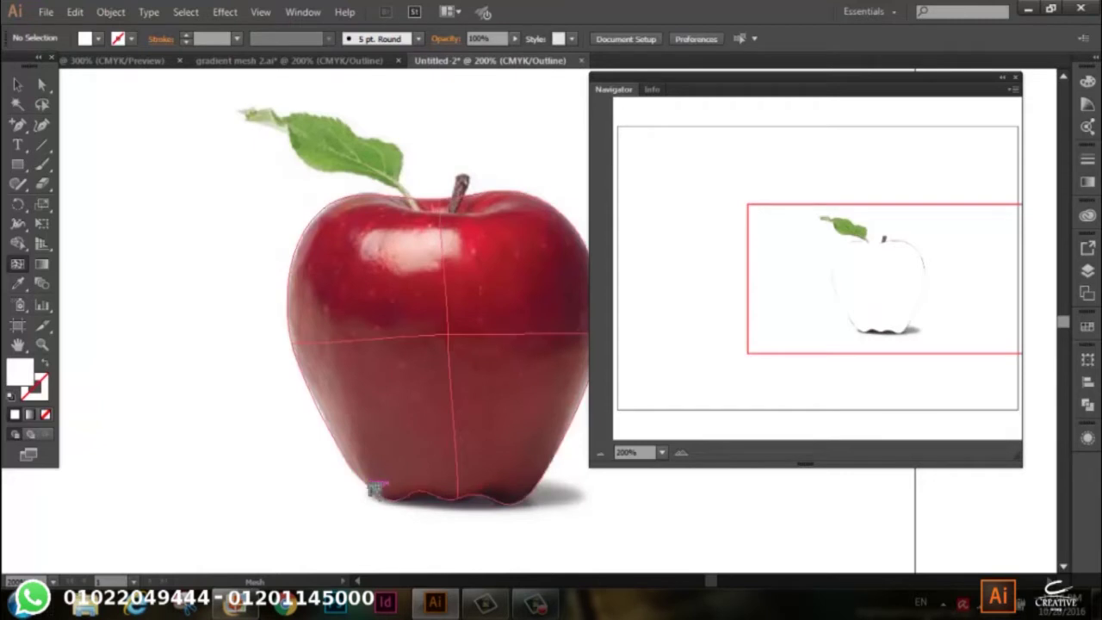
- Add a first mesh line across the apple's lower part and reselect the whole mesh
{"action": "left_click", "coordinate": [375, 489]}
{"action": "left_click", "coordinate": [363, 472]}
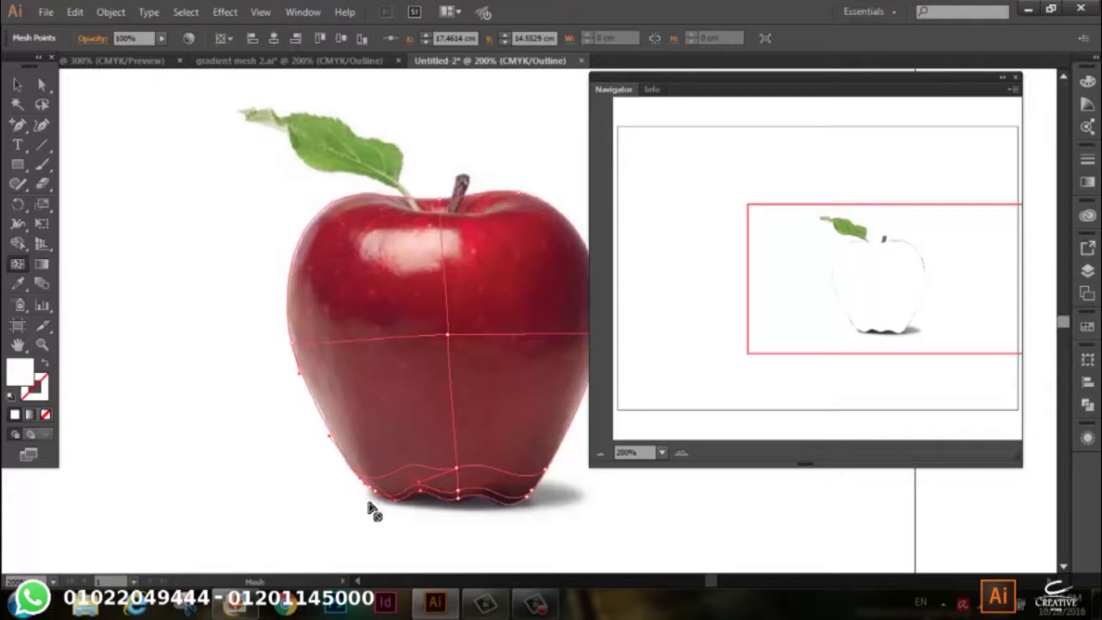
{"action": "left_click", "coordinate": [370, 506]}
{"action": "left_click", "coordinate": [17, 84]}
{"action": "left_click", "coordinate": [317, 234]}
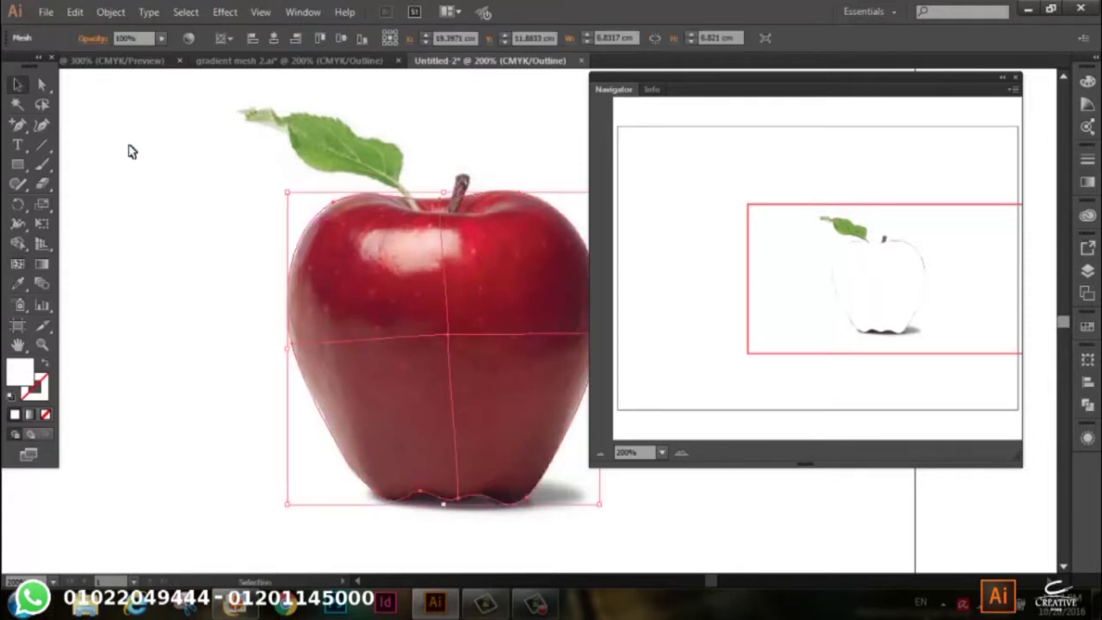
{"action": "left_click", "coordinate": [119, 10]}
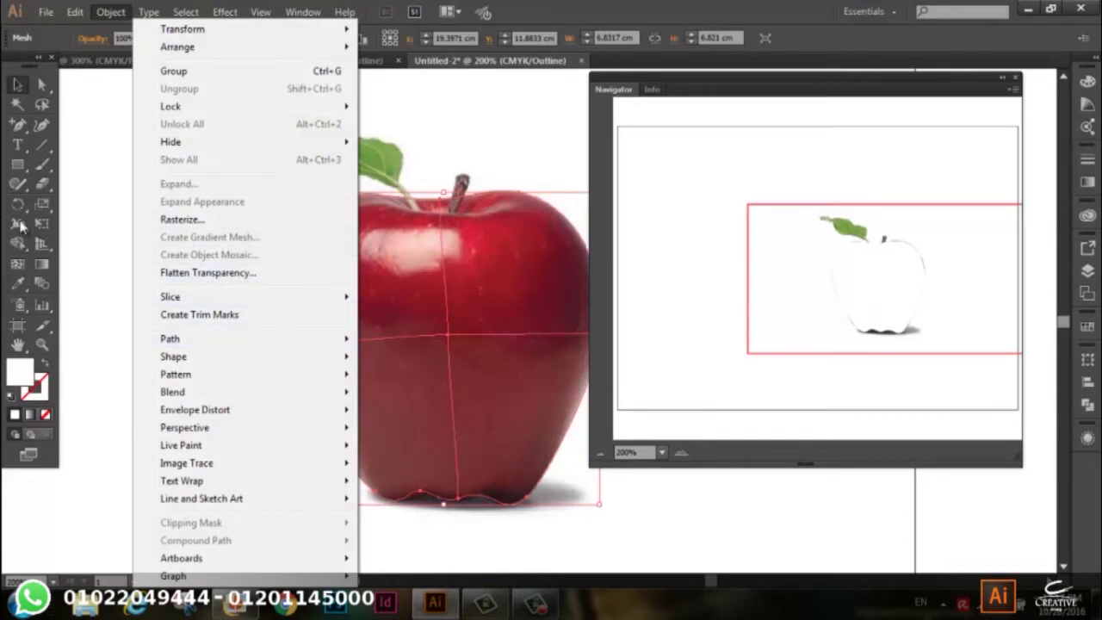
{"action": "left_click", "coordinate": [14, 267]}
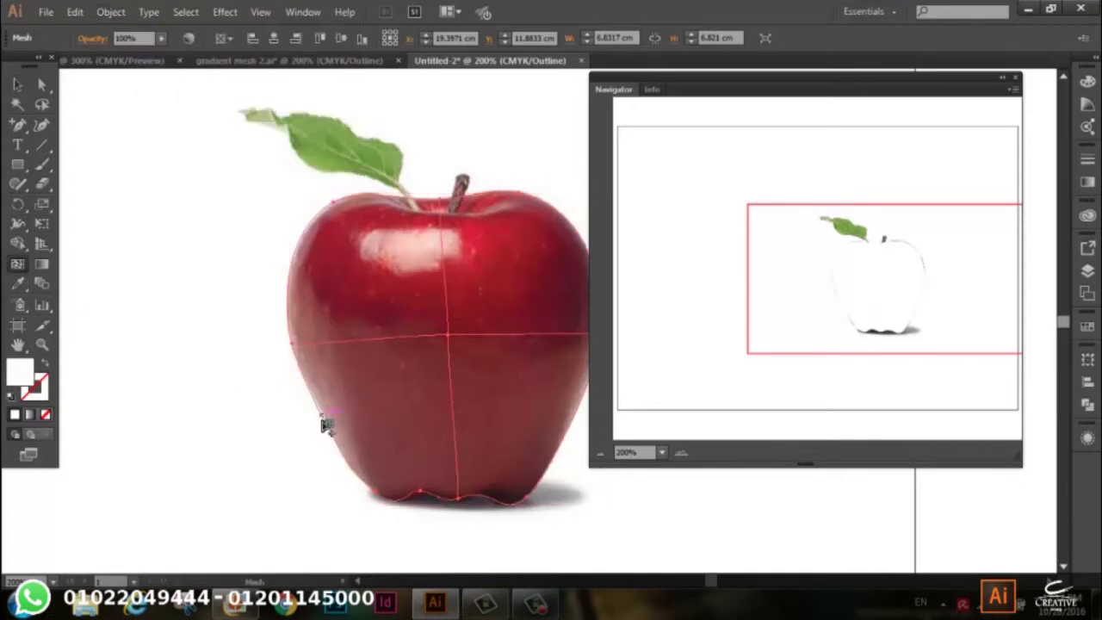
- Add four more horizontal mesh lines across the lower apple
{"action": "left_click", "coordinate": [351, 465]}
{"action": "left_click", "coordinate": [340, 439]}
{"action": "left_click", "coordinate": [318, 402]}
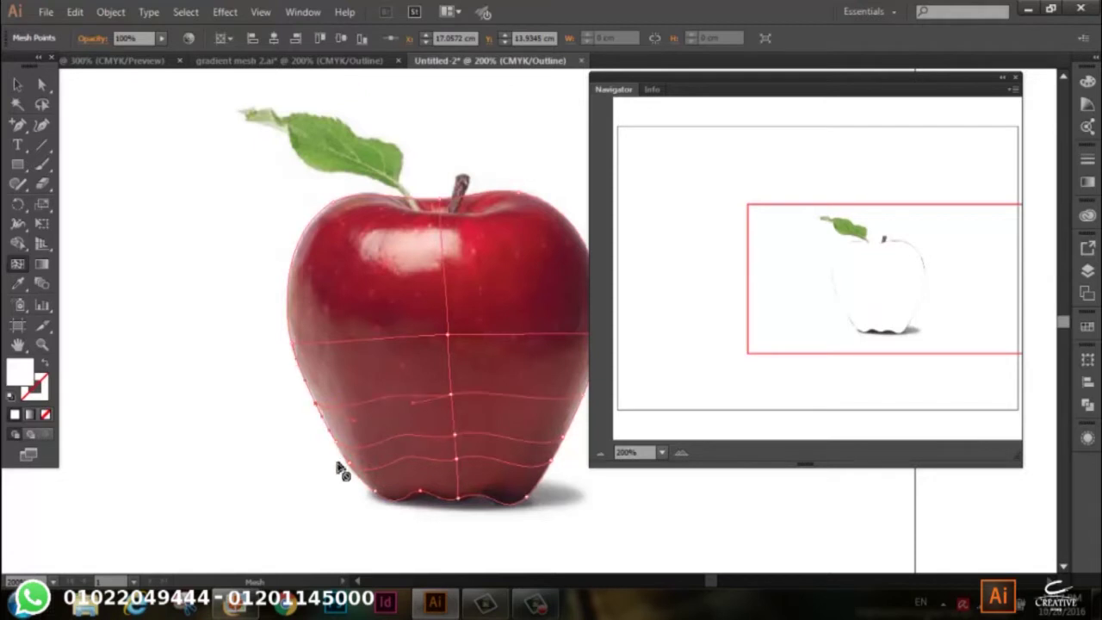
{"action": "left_click", "coordinate": [369, 484]}
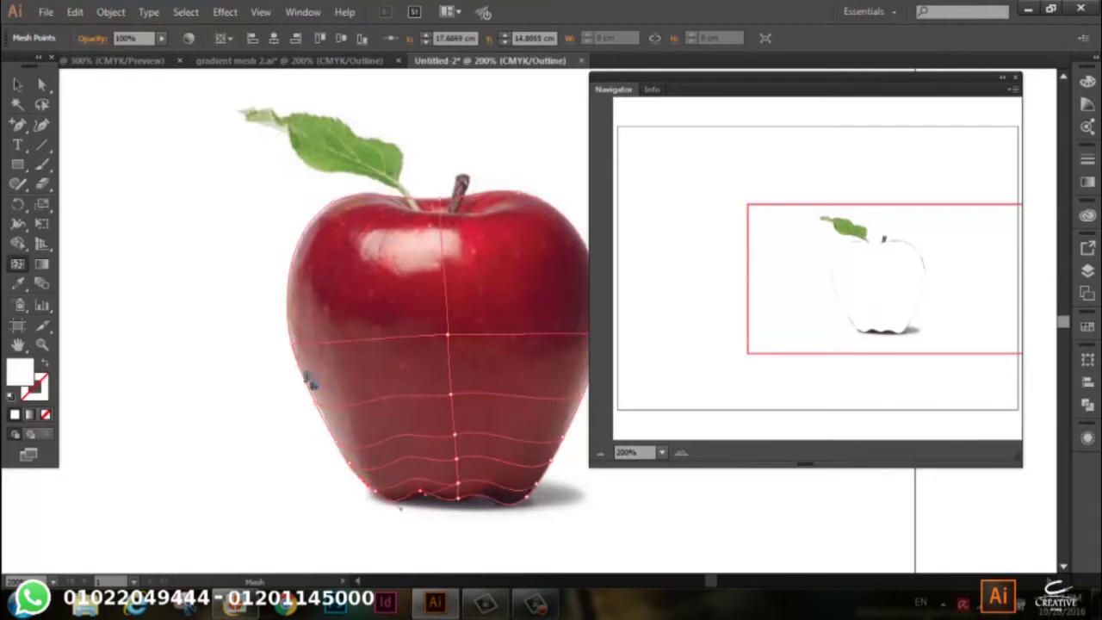
- Add vertical mesh lines along the apple's top, on both left and right sides
{"action": "left_click", "coordinate": [410, 200]}
{"action": "left_click", "coordinate": [379, 203]}
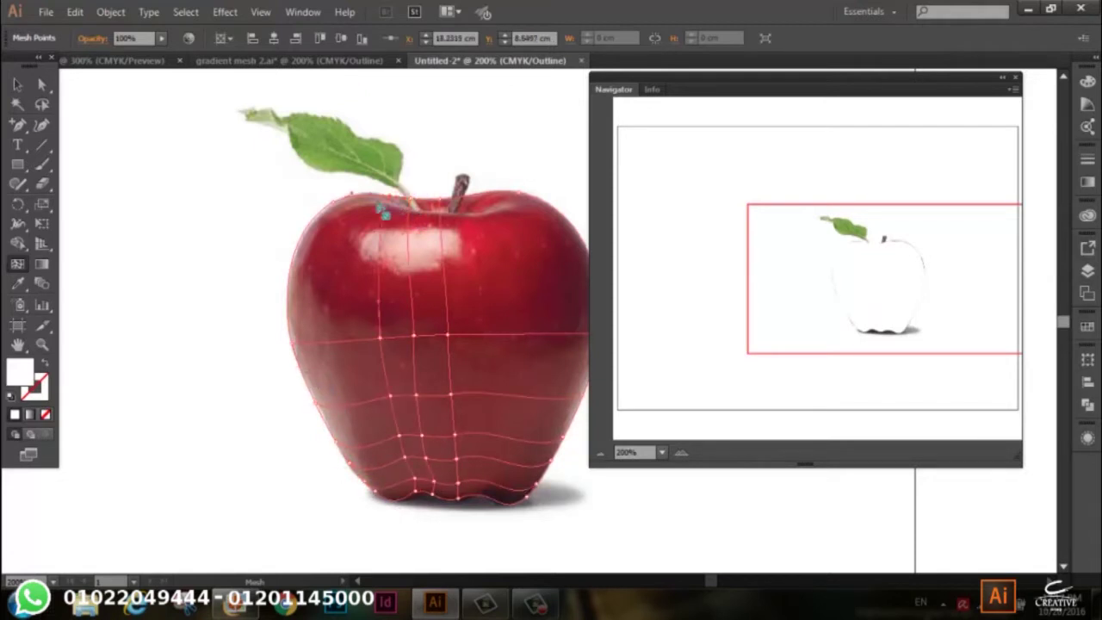
{"action": "left_click", "coordinate": [336, 204]}
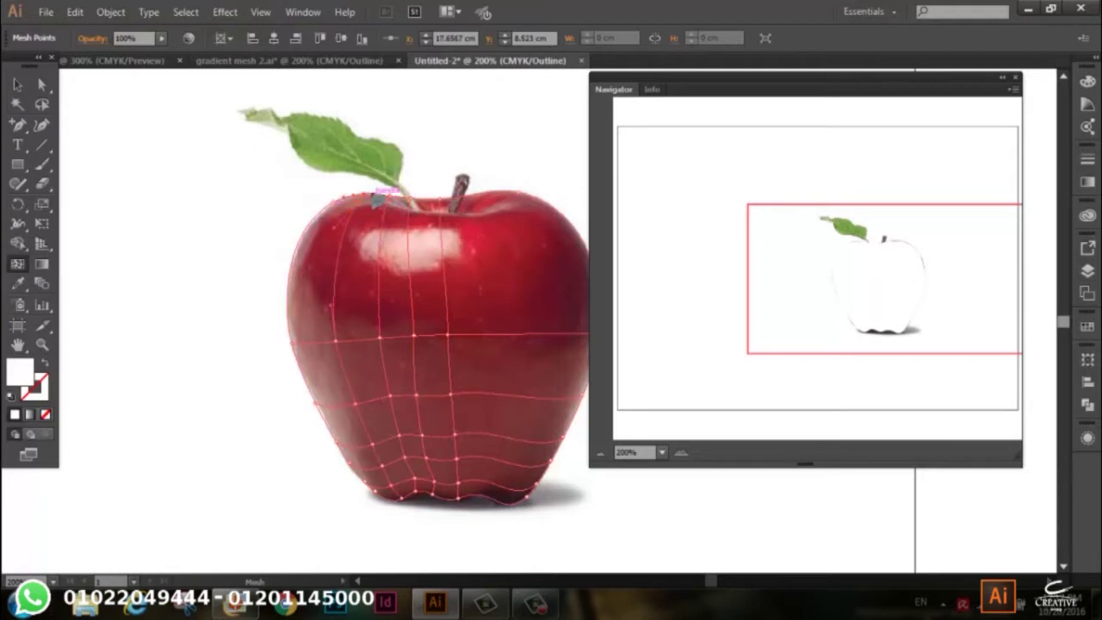
{"action": "left_click", "coordinate": [342, 224]}
{"action": "left_click", "coordinate": [472, 200]}
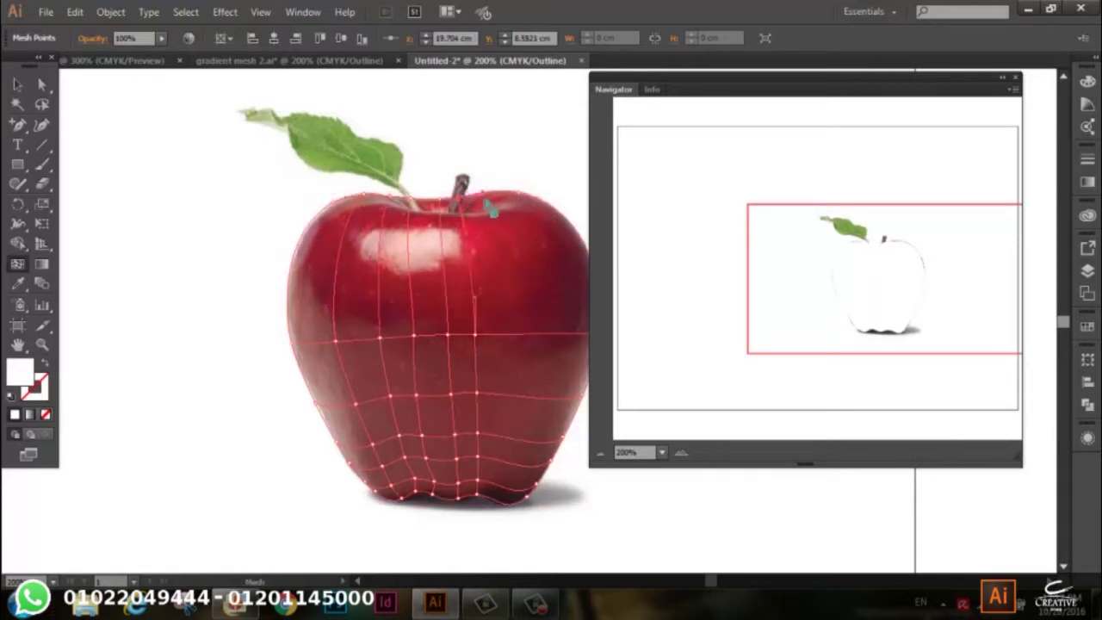
{"action": "left_click", "coordinate": [500, 196]}
{"action": "left_click", "coordinate": [507, 194]}
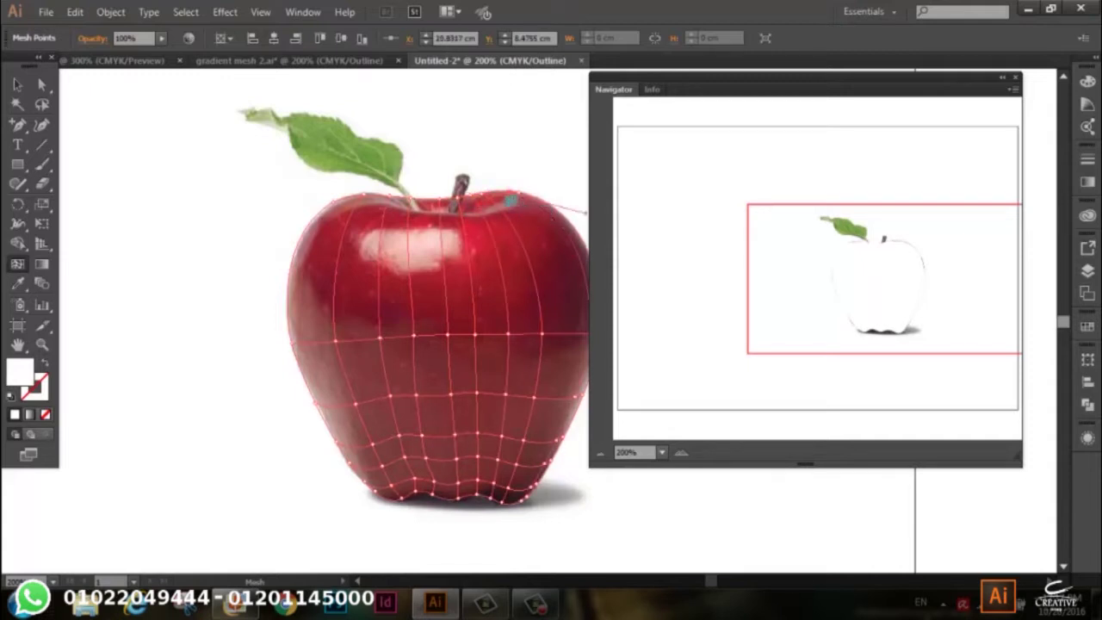
{"action": "left_click", "coordinate": [493, 197]}
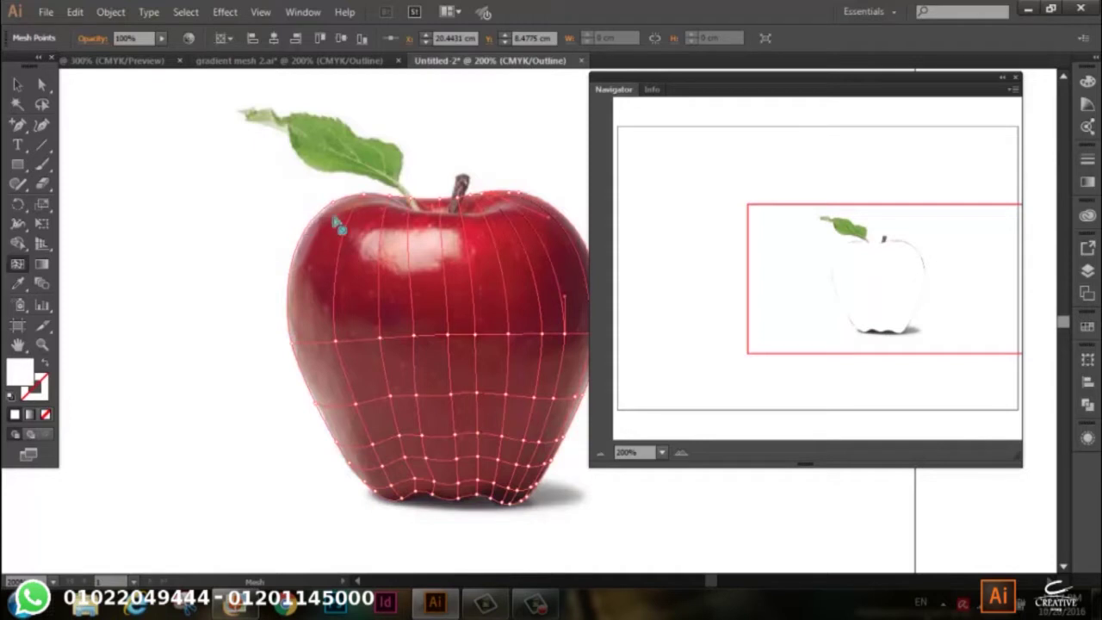
{"action": "left_click", "coordinate": [363, 194]}
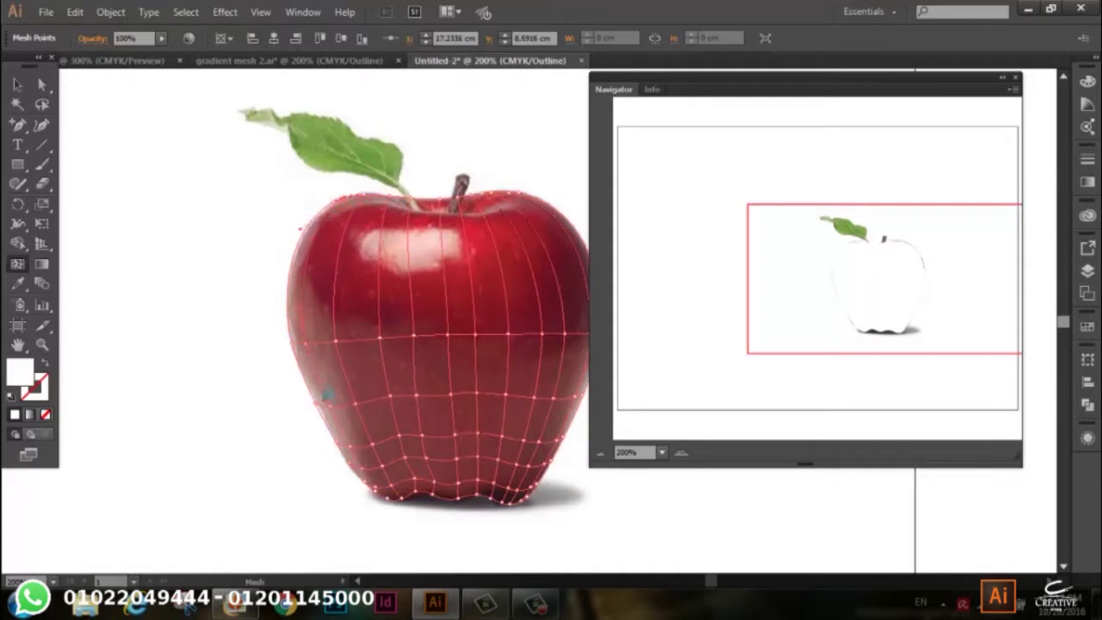
- Add mesh rows higher up the apple through the highlight, nudging points to fit
{"action": "left_click_drag", "start_coordinate": [315, 363], "coordinate": [301, 333]}
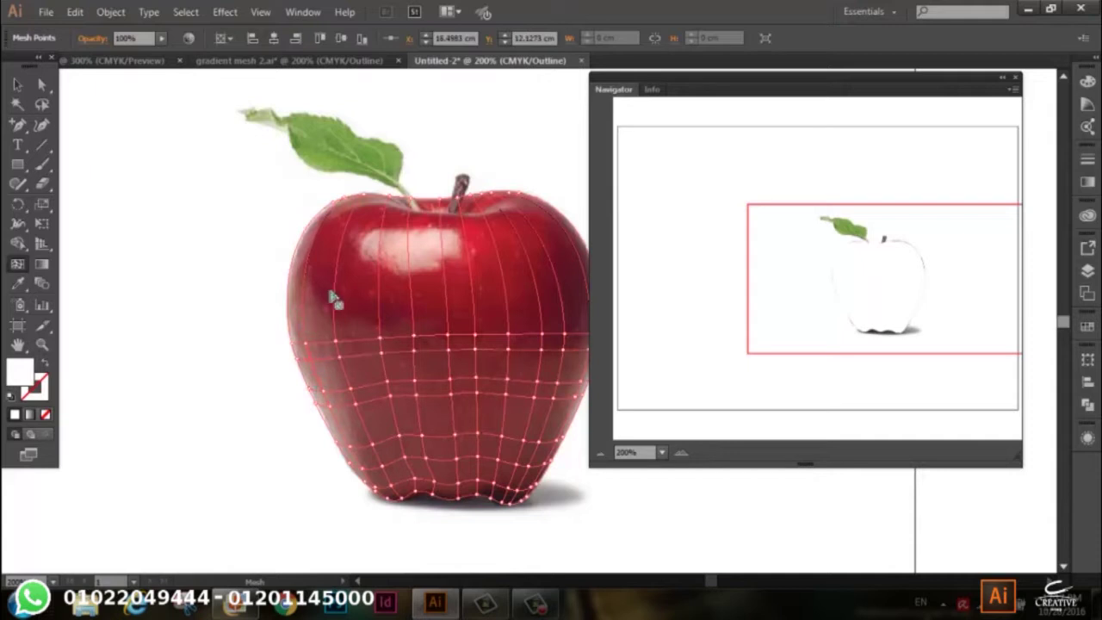
{"action": "left_click", "coordinate": [335, 314]}
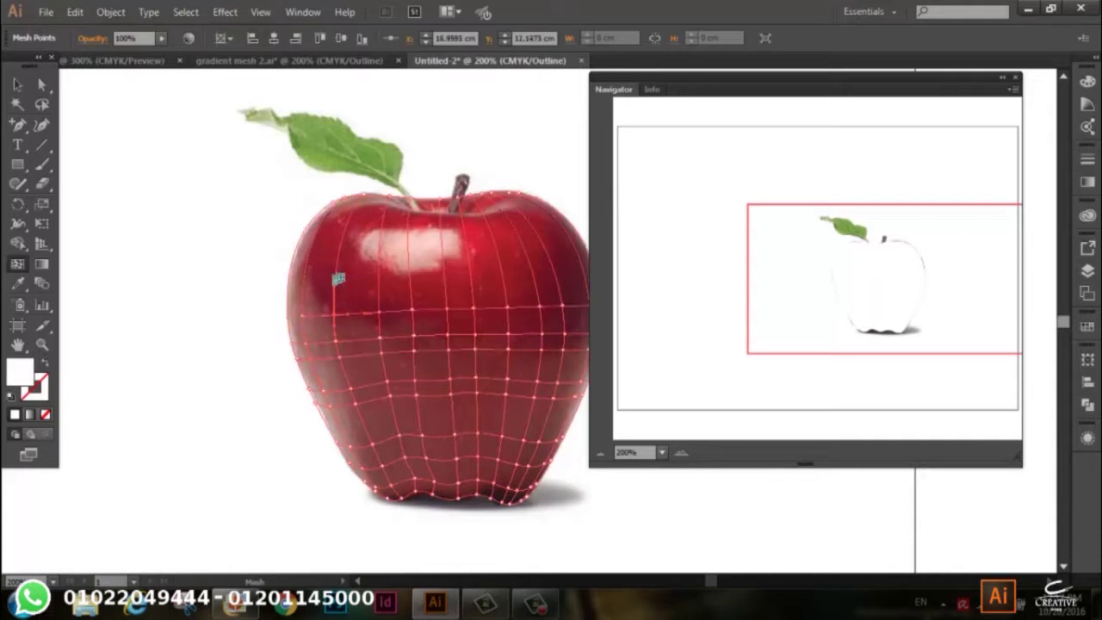
{"action": "left_click", "coordinate": [327, 288]}
{"action": "left_click", "coordinate": [336, 268]}
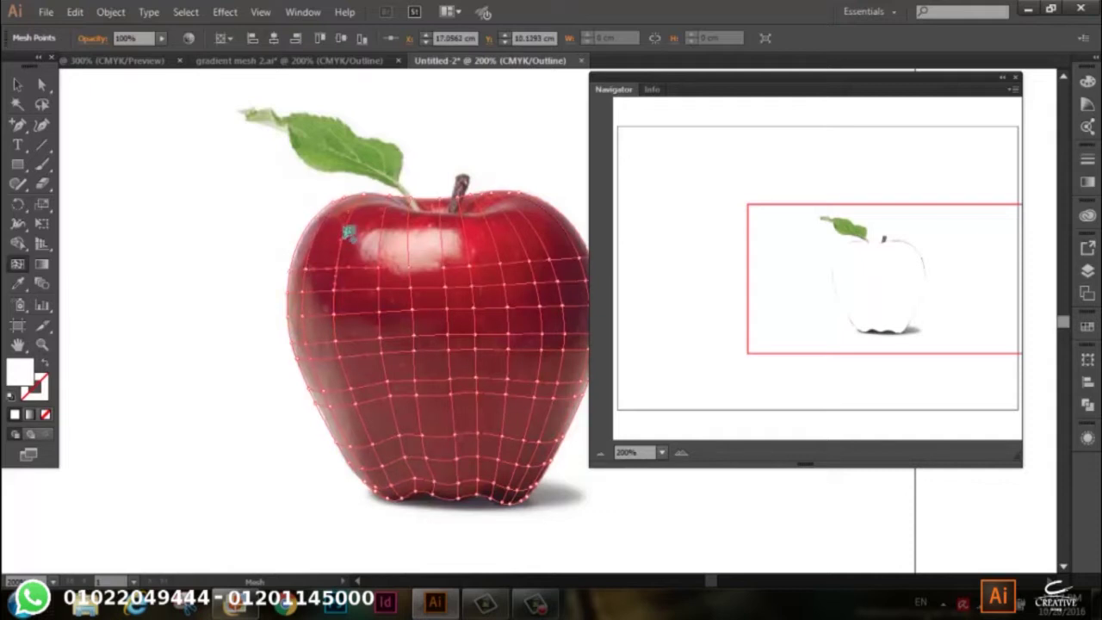
{"action": "left_click", "coordinate": [345, 244]}
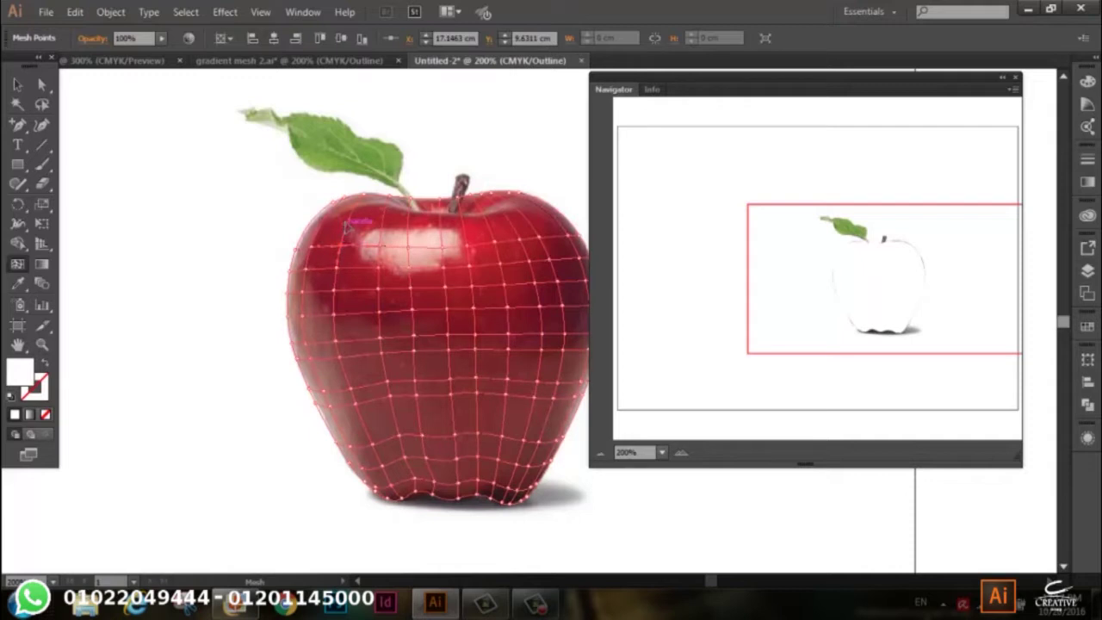
{"action": "left_click_drag", "start_coordinate": [353, 224], "coordinate": [360, 212]}
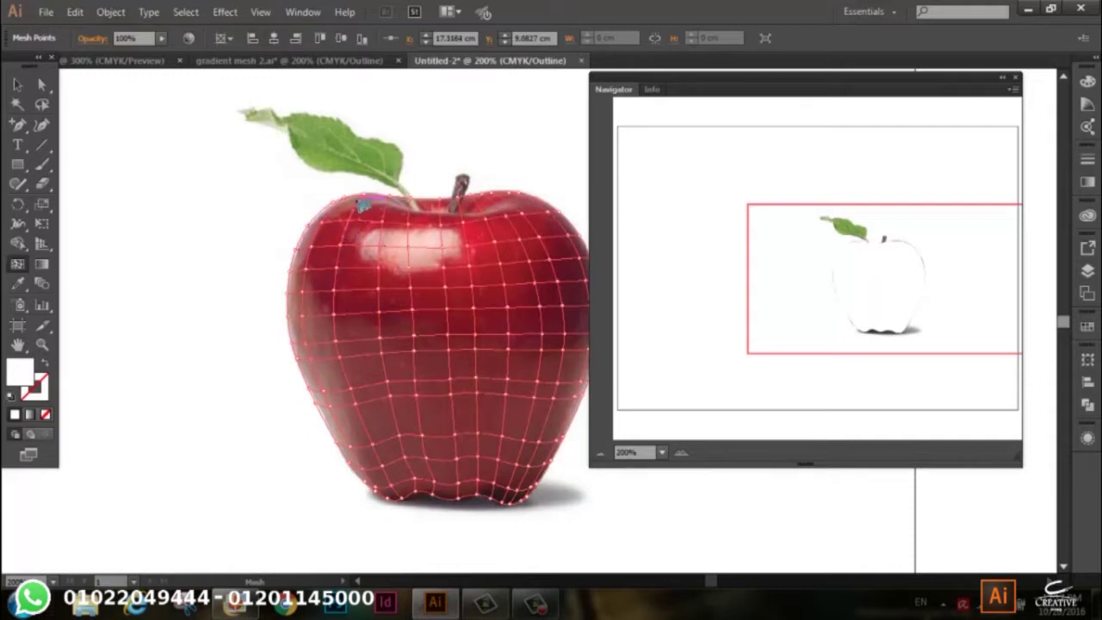
- Check points on the top and left edges, then switch to Direct Selection
{"action": "left_click", "coordinate": [411, 215]}
{"action": "left_click", "coordinate": [435, 224]}
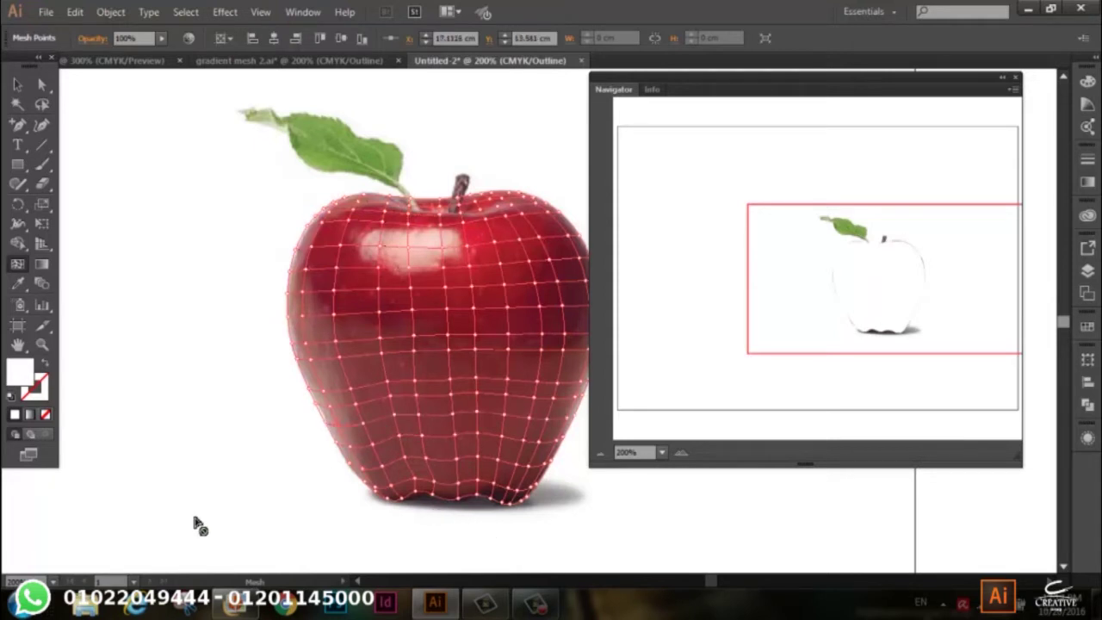
{"action": "left_click", "coordinate": [292, 330]}
{"action": "left_click", "coordinate": [17, 84]}
{"action": "left_click", "coordinate": [43, 87]}
- Zoom in on the apple's lower half and sample the dark red at its bottom
{"action": "key", "text": "v"}
{"action": "key", "text": "ctrl+plus"}
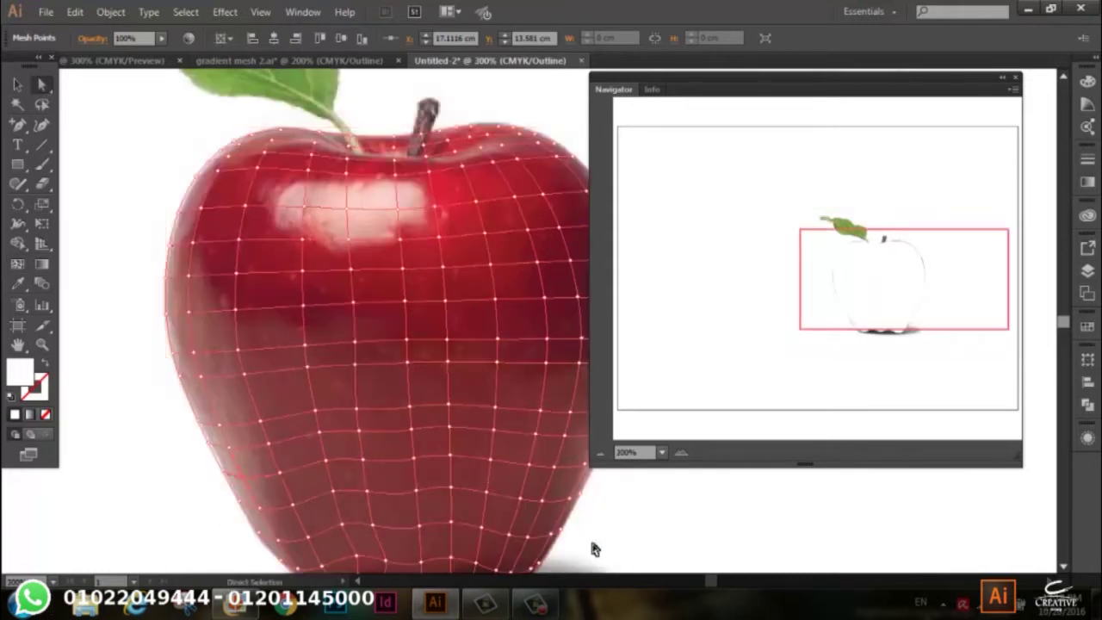
{"action": "left_click_drag", "start_coordinate": [583, 524], "coordinate": [488, 376]}
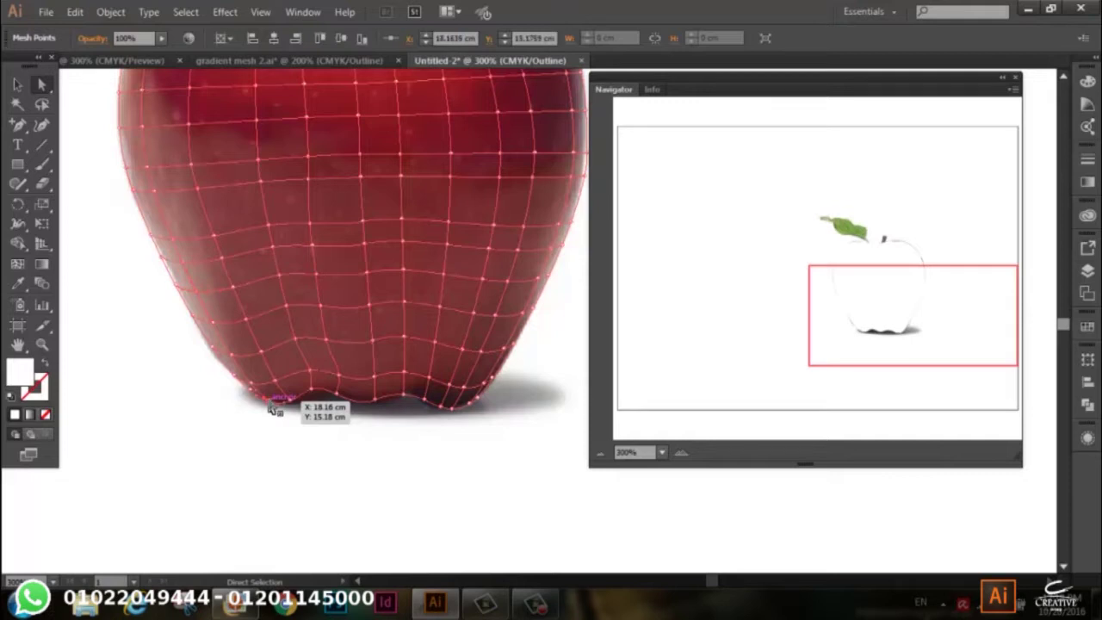
{"action": "left_click", "coordinate": [18, 287]}
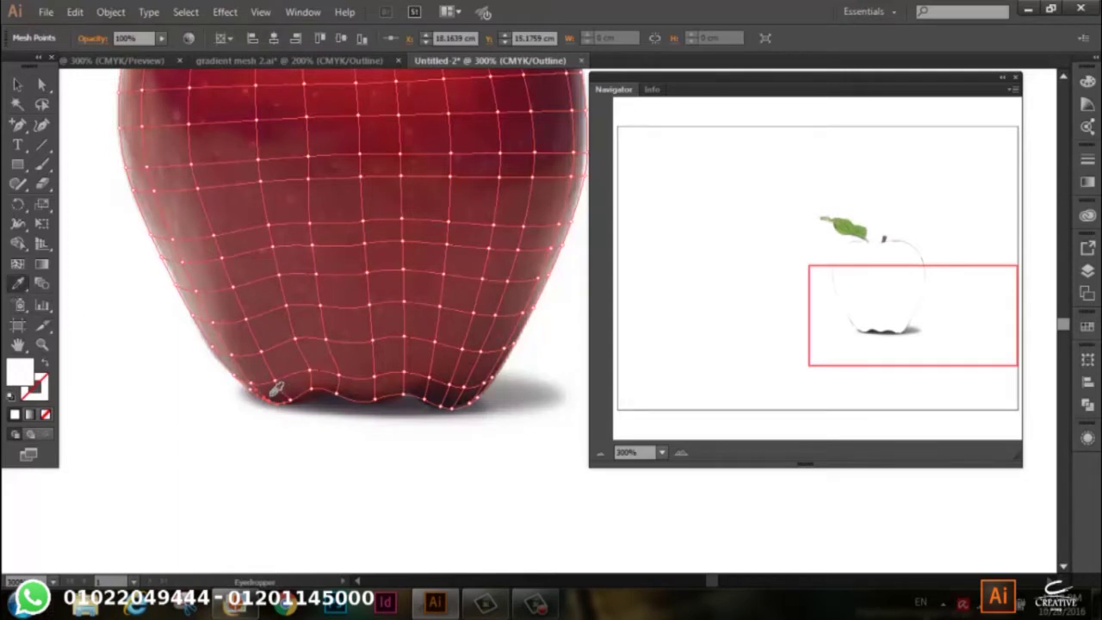
{"action": "left_click", "coordinate": [275, 392]}
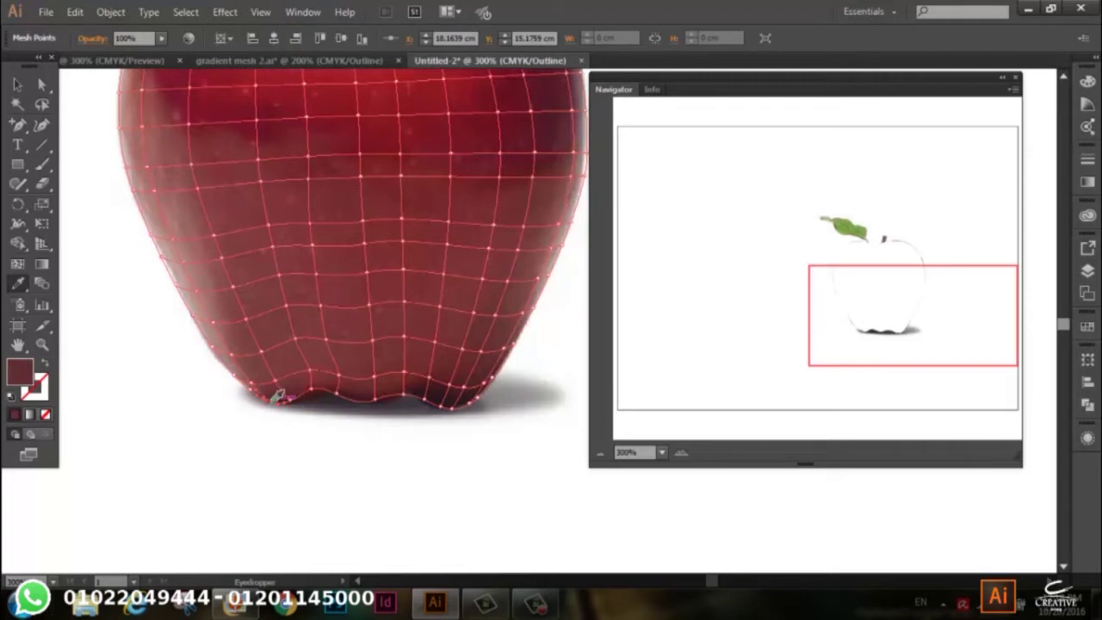
- Colour two lower-left mesh points with dark red sampled from the photo
{"action": "key", "text": "a"}
{"action": "left_click", "coordinate": [252, 383]}
{"action": "key", "text": "i"}
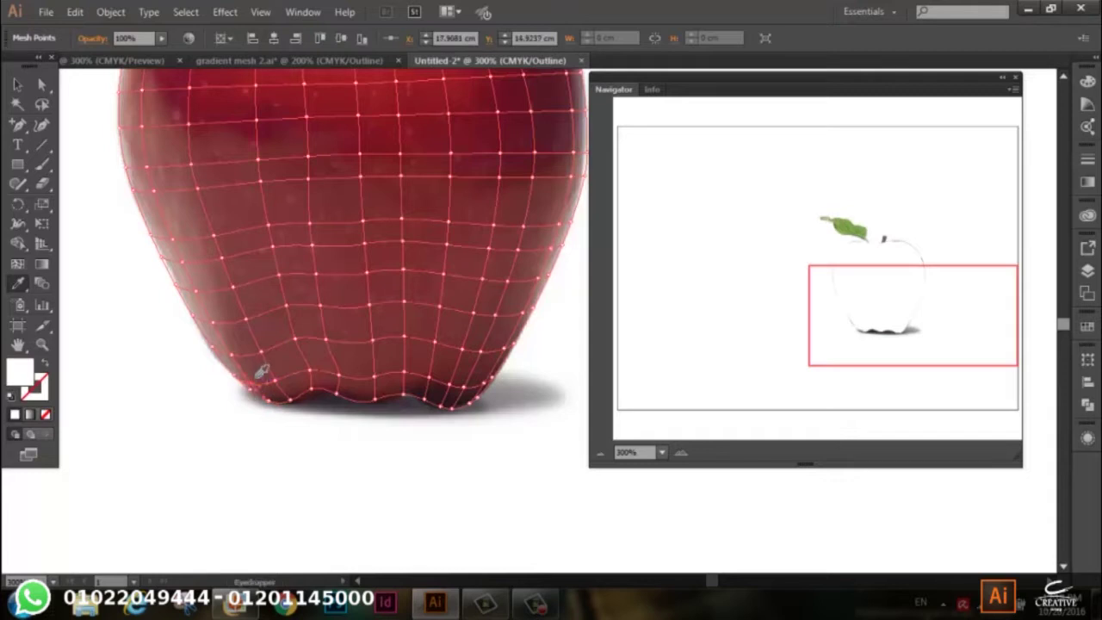
{"action": "left_click", "coordinate": [256, 375]}
{"action": "key", "text": "a"}
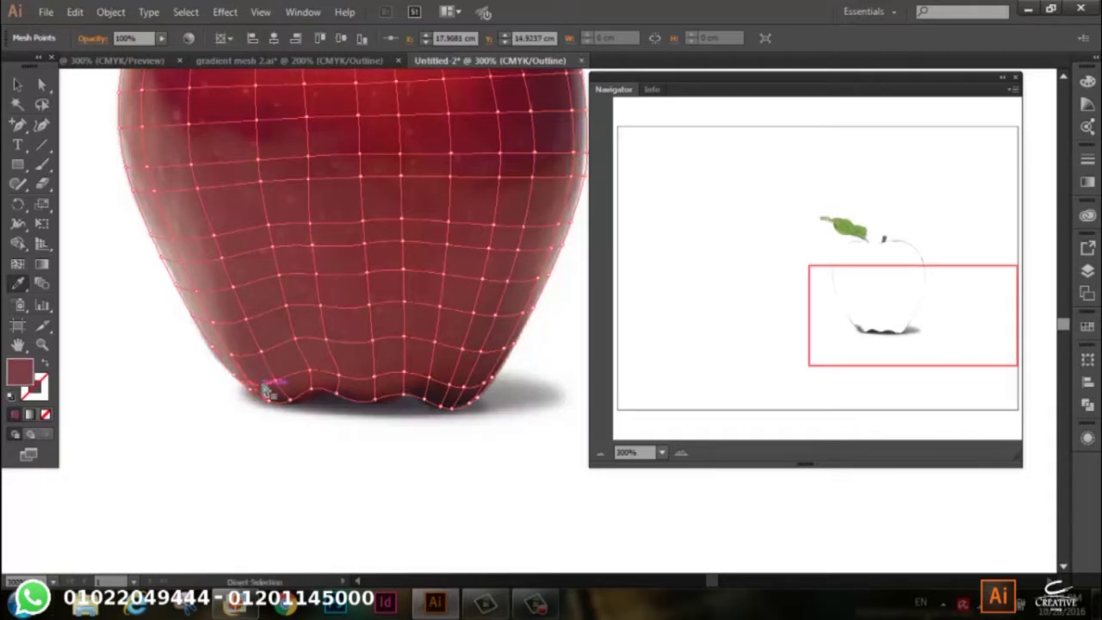
{"action": "left_click", "coordinate": [251, 387]}
{"action": "key", "text": "i"}
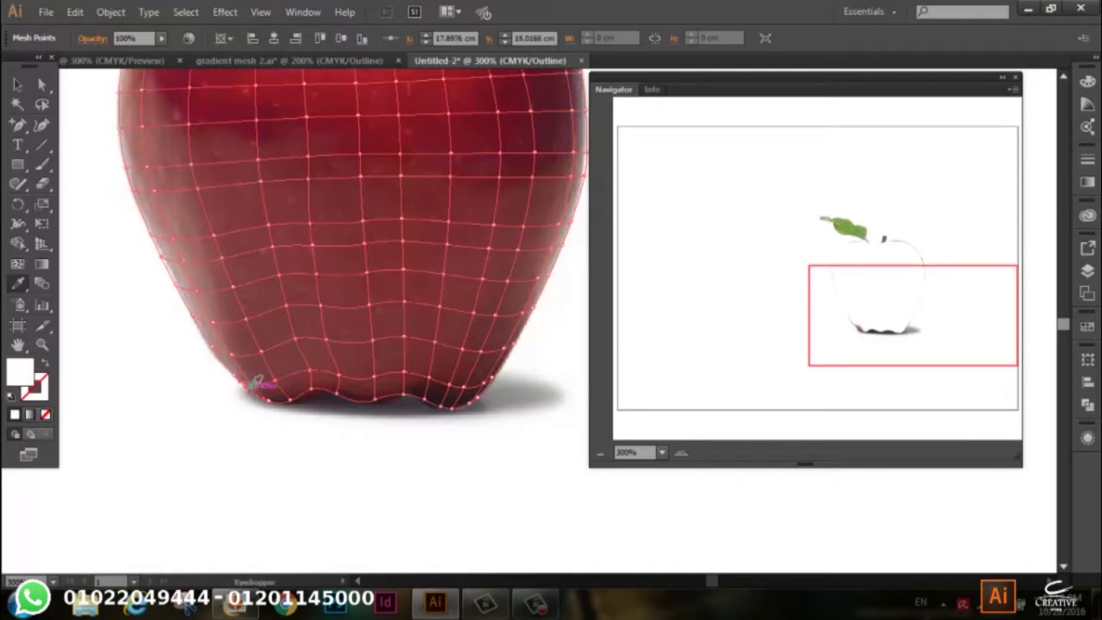
{"action": "left_click", "coordinate": [253, 388]}
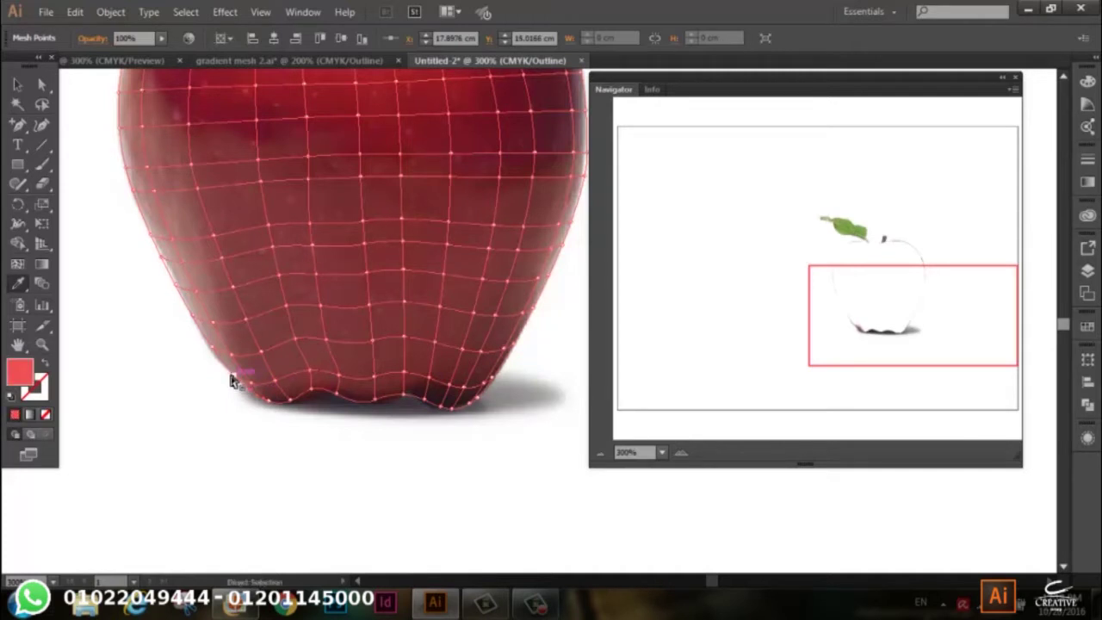
- Recolour more points on the lower-left edge with sampled dark reds
{"action": "key", "text": "a"}
{"action": "left_click", "coordinate": [232, 375]}
{"action": "left_click", "coordinate": [210, 350]}
{"action": "key", "text": "i"}
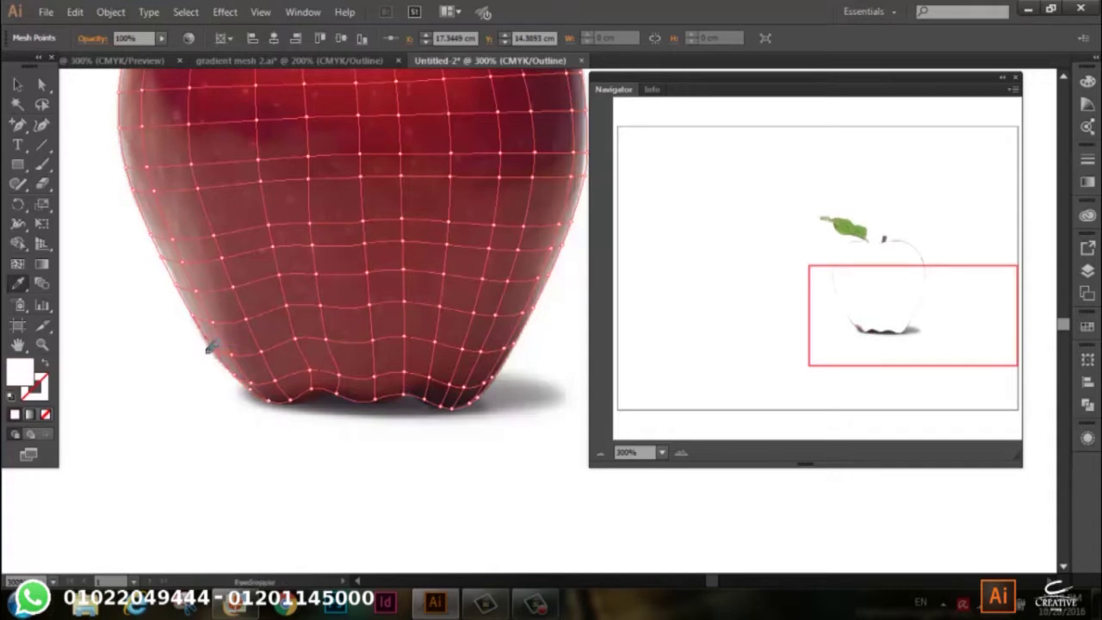
{"action": "left_click", "coordinate": [215, 335]}
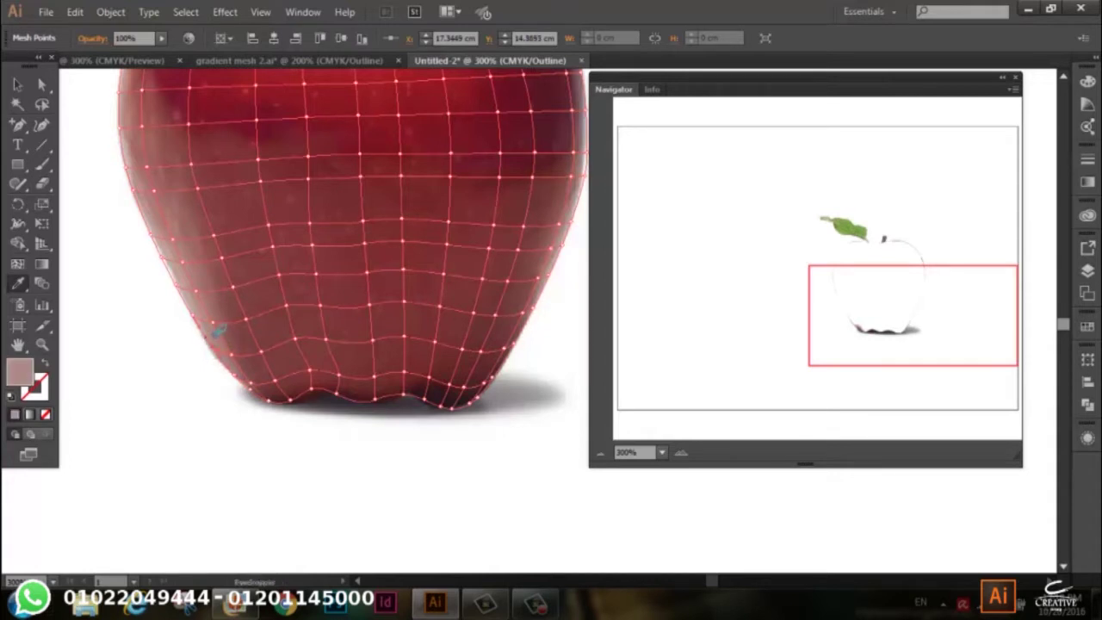
{"action": "key", "text": "a"}
{"action": "key", "text": "i"}
{"action": "left_click", "coordinate": [244, 343]}
{"action": "key", "text": "a"}
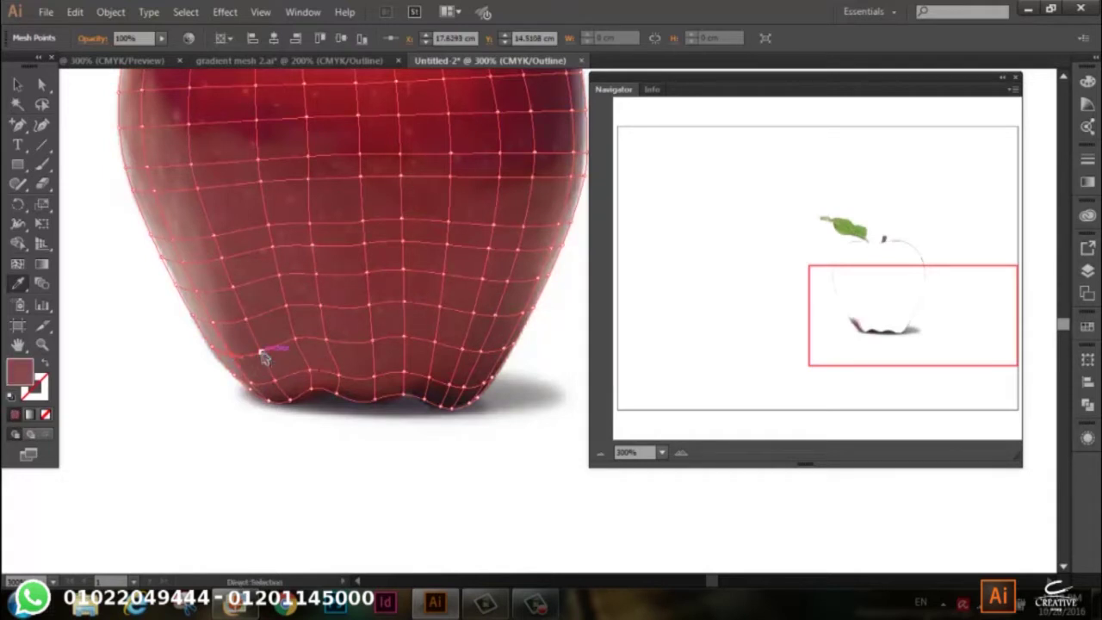
{"action": "key", "text": "i"}
{"action": "left_click", "coordinate": [267, 337]}
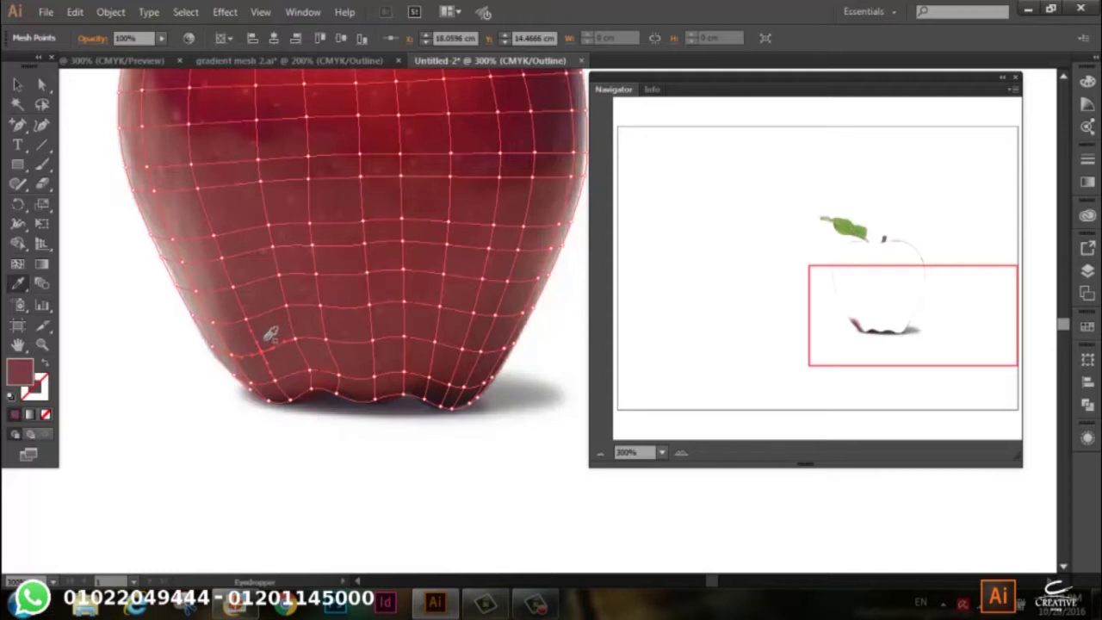
{"action": "key", "text": "a"}
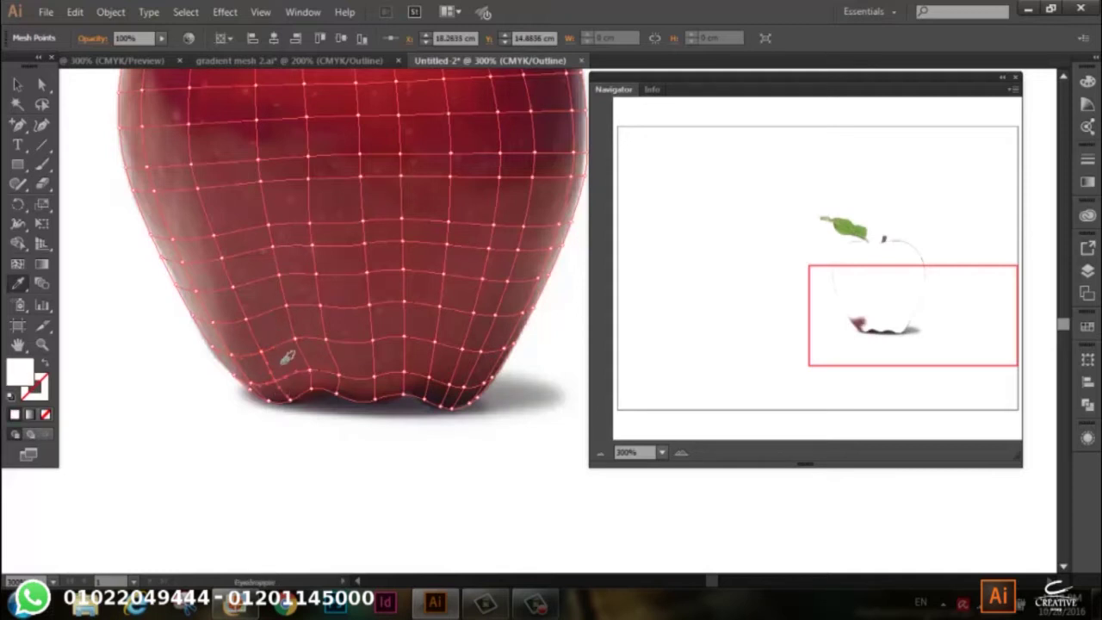
- Fill mesh points along the apple's bottom with the sampled dark red
{"action": "left_click", "coordinate": [285, 362]}
{"action": "left_click", "coordinate": [293, 407]}
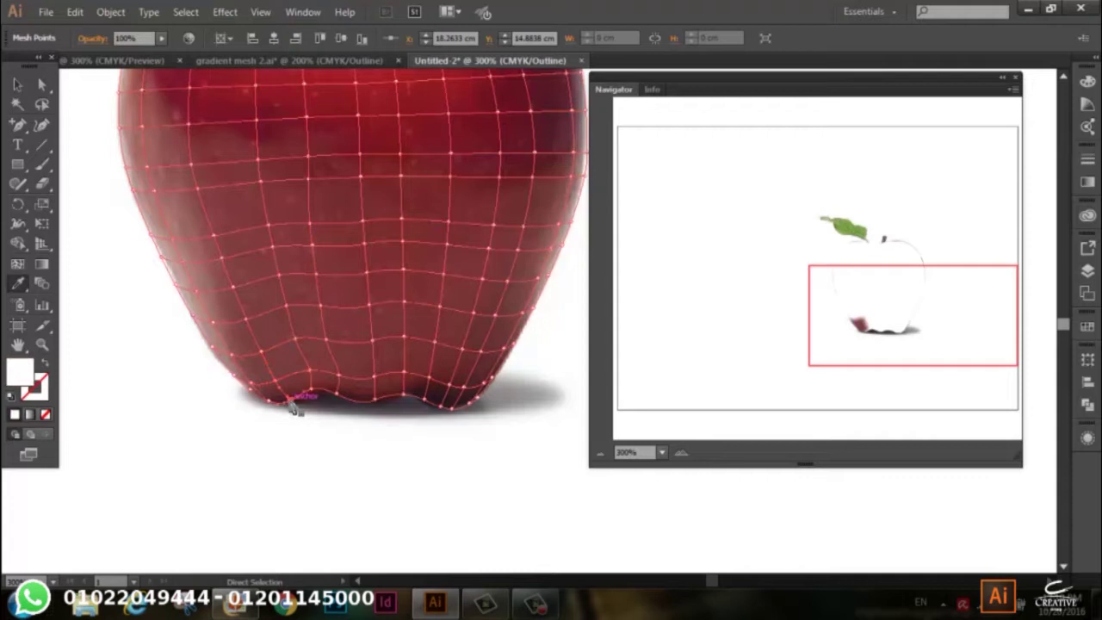
{"action": "left_click", "coordinate": [295, 385]}
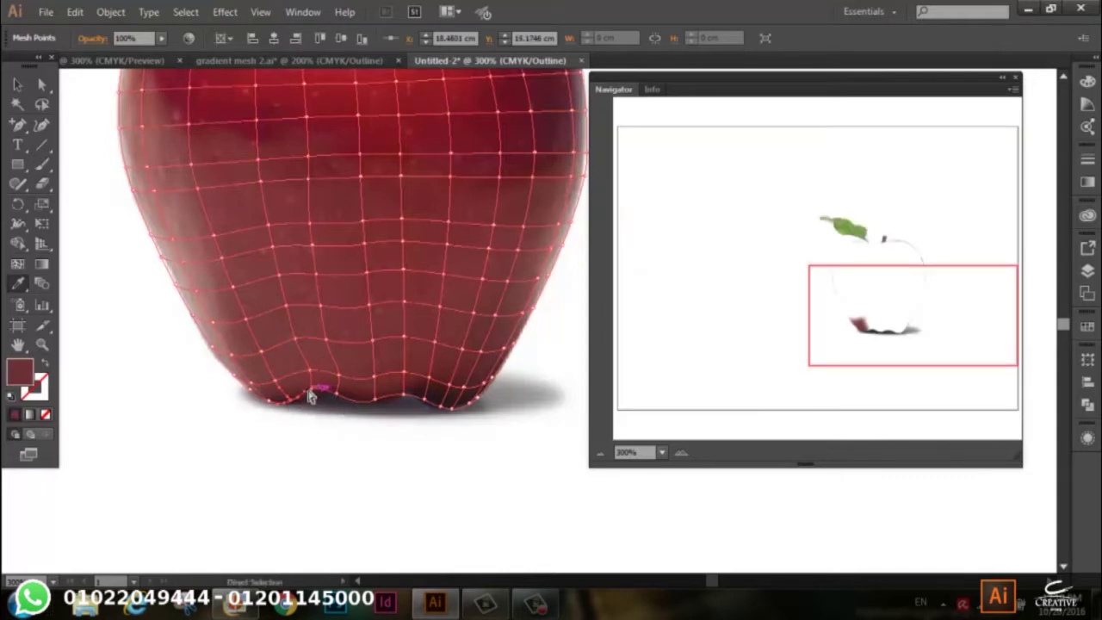
{"action": "left_click", "coordinate": [320, 385]}
{"action": "left_click", "coordinate": [361, 387]}
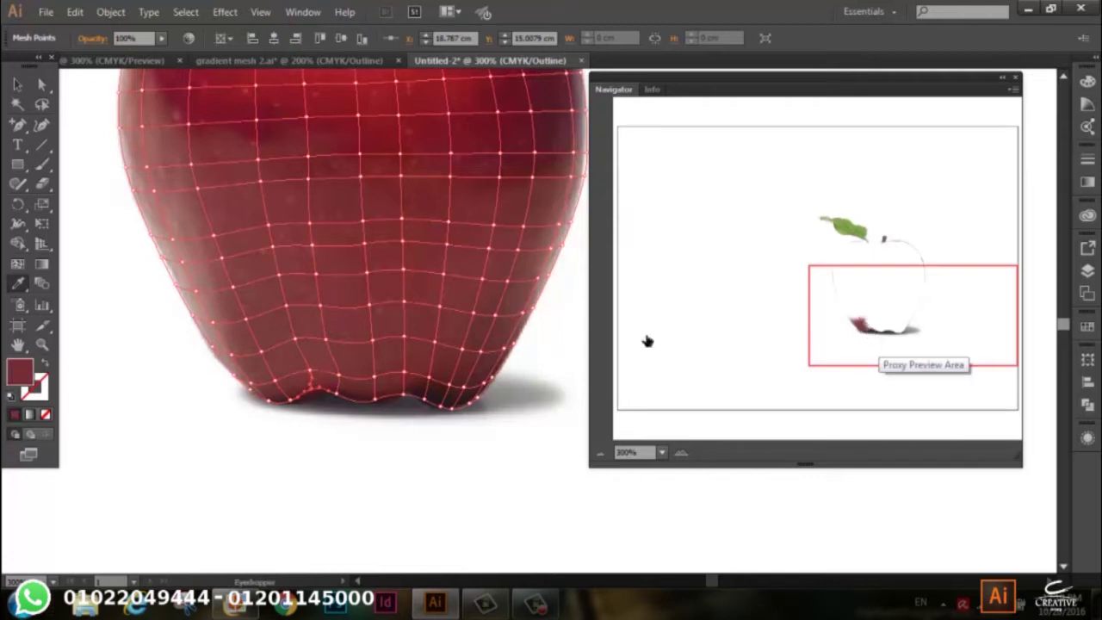
{"action": "left_click", "coordinate": [312, 369]}
{"action": "left_click", "coordinate": [318, 349]}
{"action": "left_click", "coordinate": [346, 392]}
{"action": "left_click", "coordinate": [349, 386]}
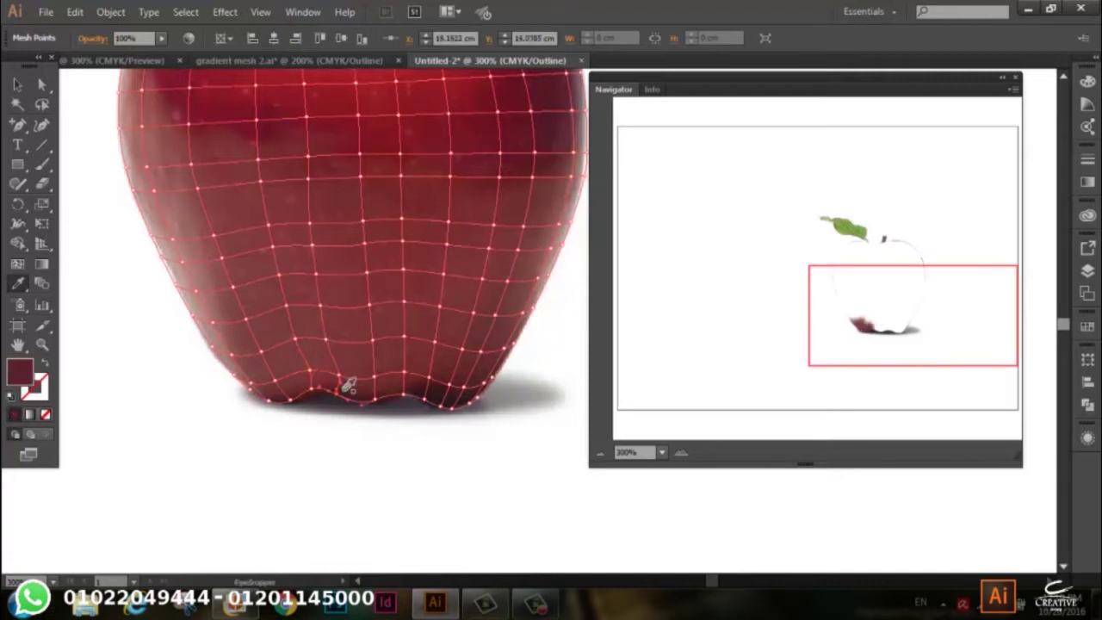
{"action": "left_click", "coordinate": [346, 385]}
{"action": "left_click", "coordinate": [350, 361]}
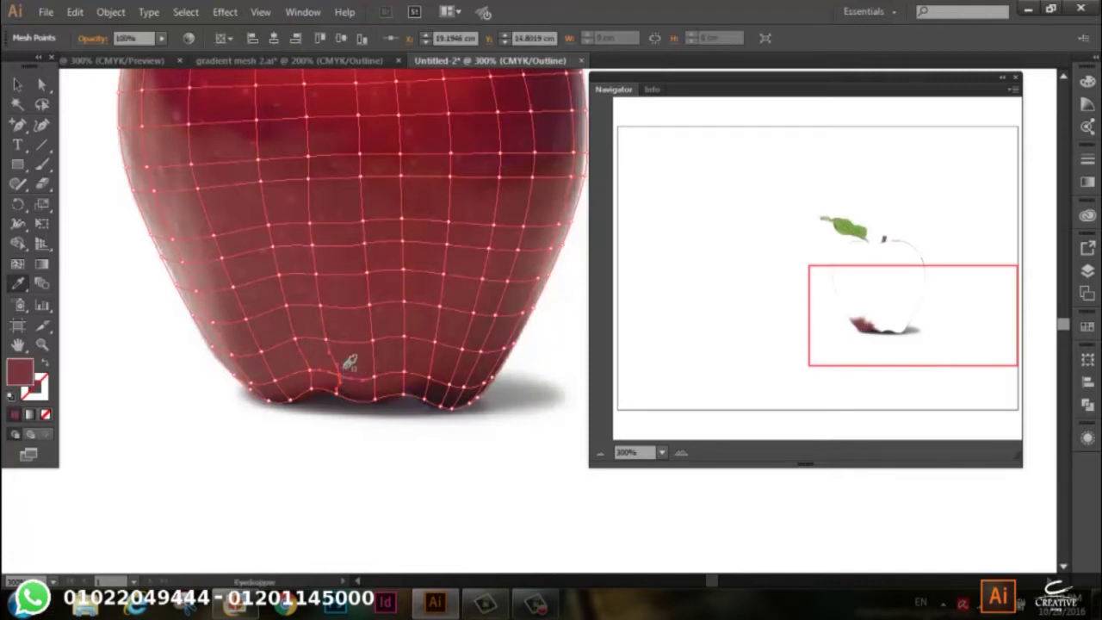
- Apply sampled dark red to further points in the lower mesh rows
{"action": "left_click", "coordinate": [336, 332]}
{"action": "left_click", "coordinate": [348, 340]}
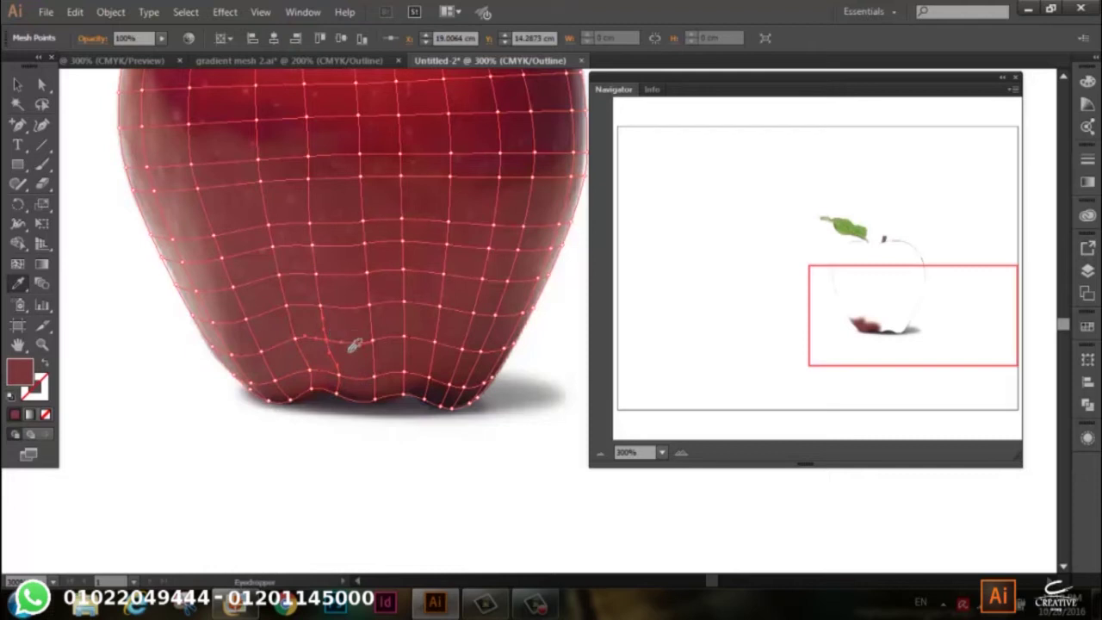
{"action": "left_click", "coordinate": [378, 401]}
{"action": "left_click", "coordinate": [379, 384]}
{"action": "left_click", "coordinate": [383, 363]}
{"action": "left_click", "coordinate": [382, 363]}
{"action": "left_click", "coordinate": [377, 335]}
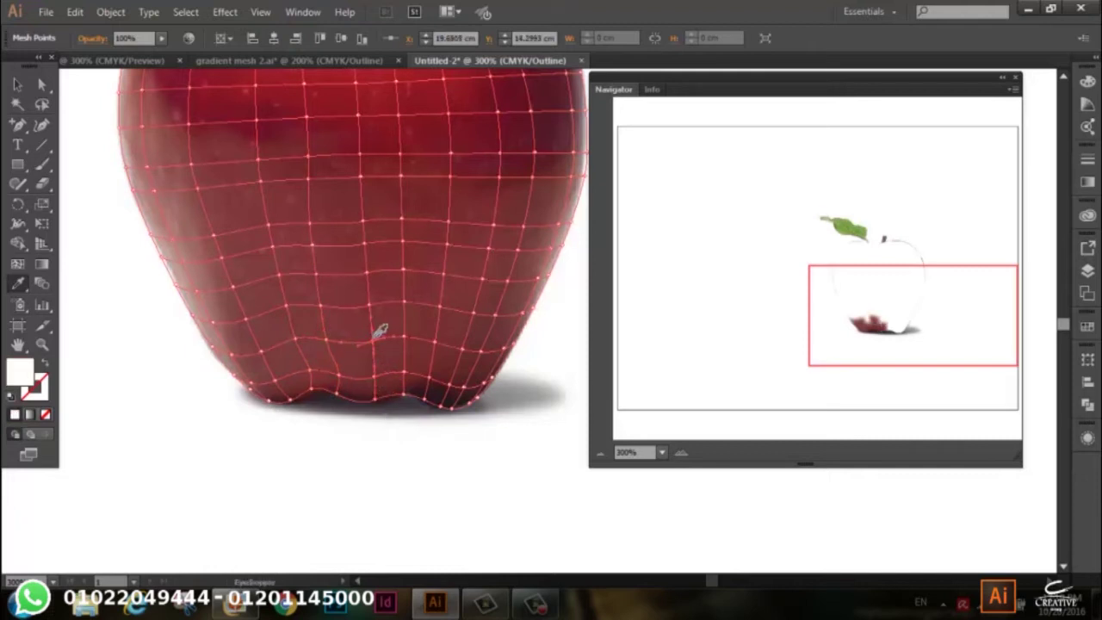
{"action": "left_click", "coordinate": [377, 333]}
{"action": "left_click", "coordinate": [373, 310]}
{"action": "left_click", "coordinate": [379, 293]}
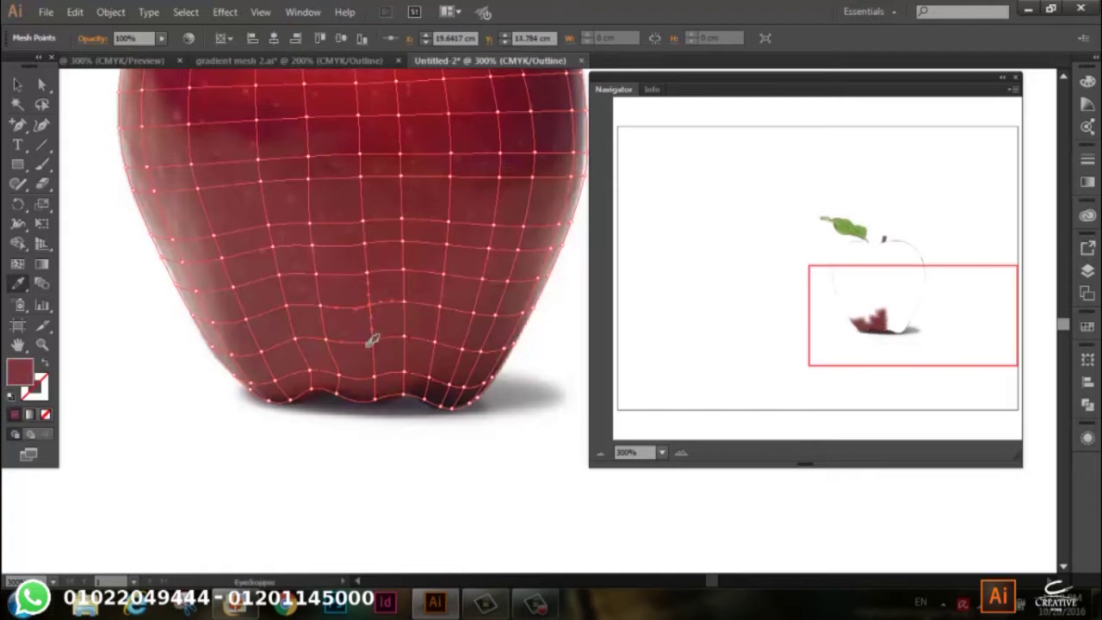
{"action": "left_click", "coordinate": [333, 328]}
- Recolour remaining lower and left-edge mesh points with sampled reds
{"action": "key", "text": "ctrl"}
{"action": "left_click", "coordinate": [320, 308]}
{"action": "left_click", "coordinate": [301, 348]}
{"action": "left_click", "coordinate": [302, 318]}
{"action": "left_click", "coordinate": [276, 298]}
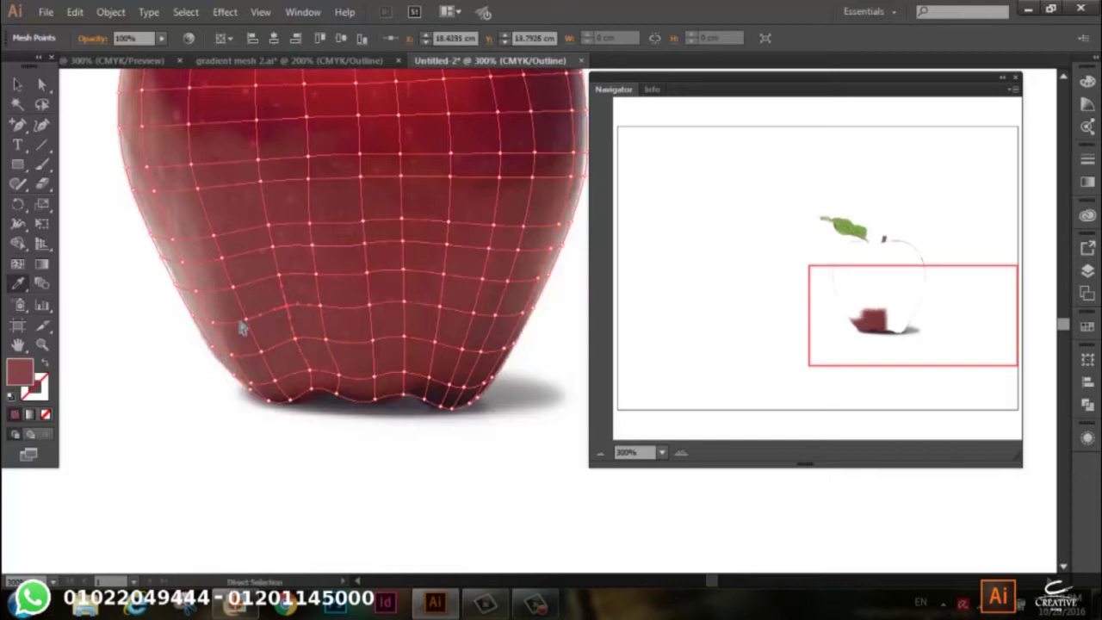
{"action": "left_click", "coordinate": [213, 321]}
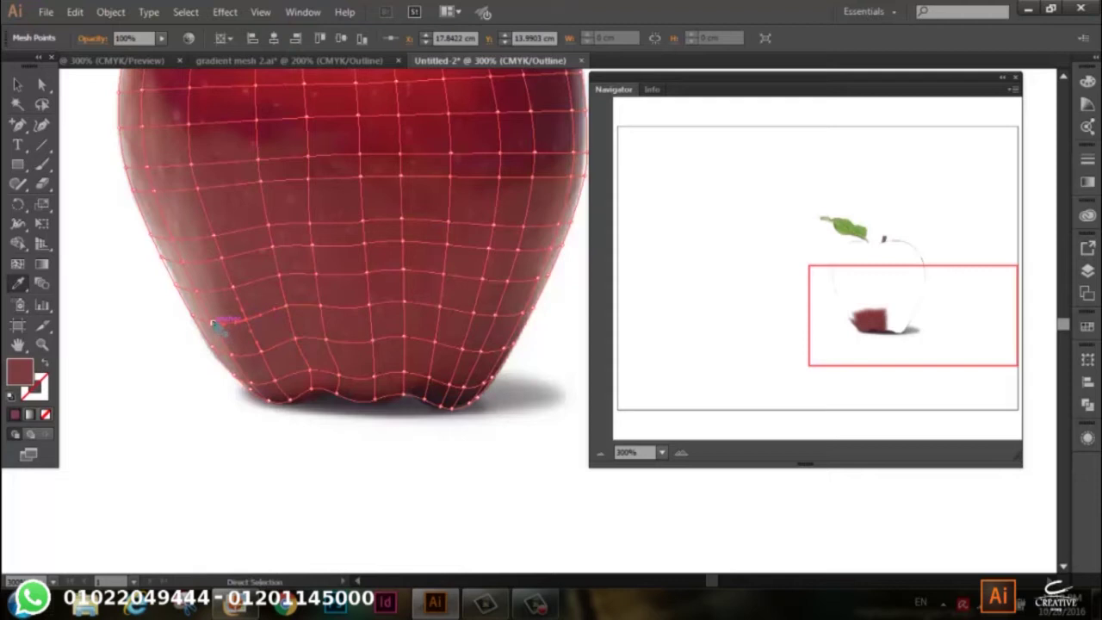
{"action": "left_click", "coordinate": [196, 307]}
{"action": "left_click", "coordinate": [196, 306]}
{"action": "key", "text": "a"}
{"action": "key", "text": "i"}
{"action": "left_click", "coordinate": [377, 400]}
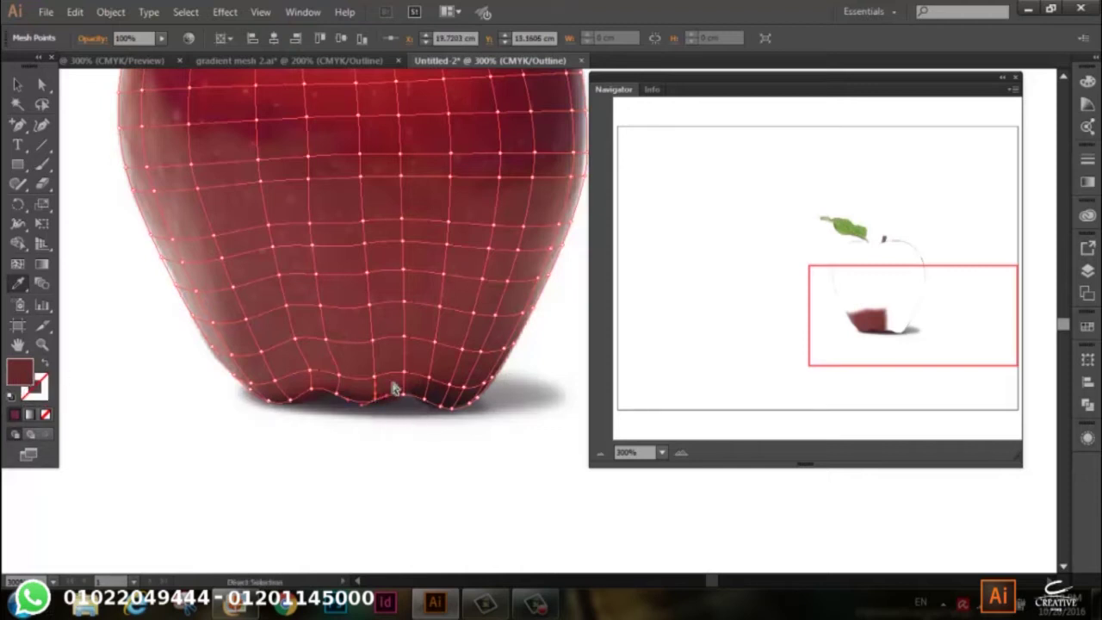
- Colour the mesh points around the bottom notch with the apple's dark red
{"action": "left_click", "coordinate": [409, 396]}
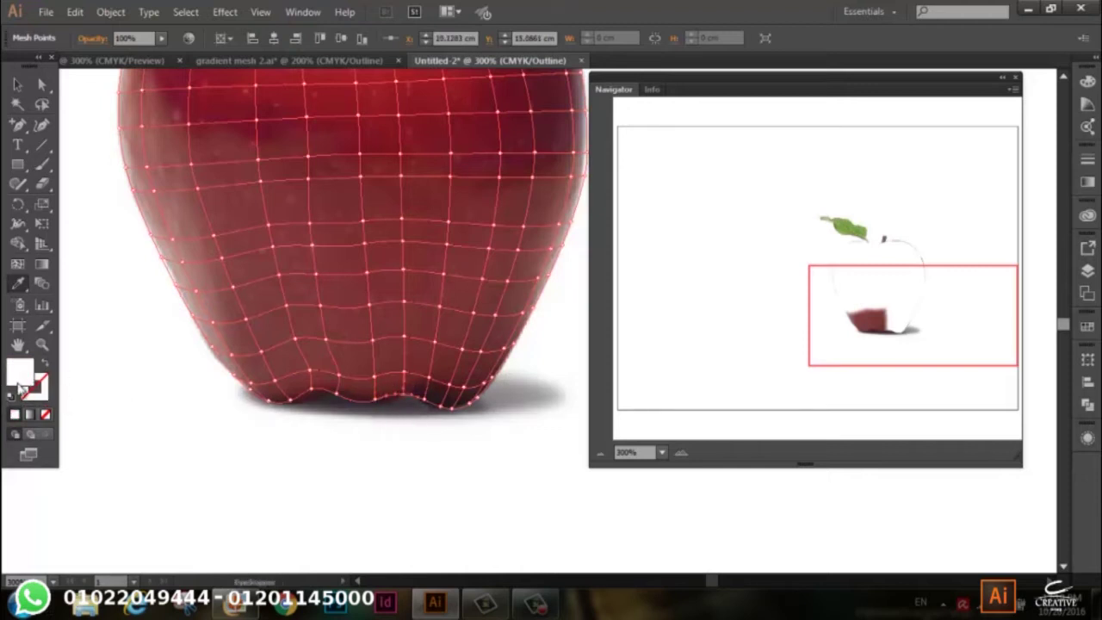
{"action": "left_click", "coordinate": [415, 384]}
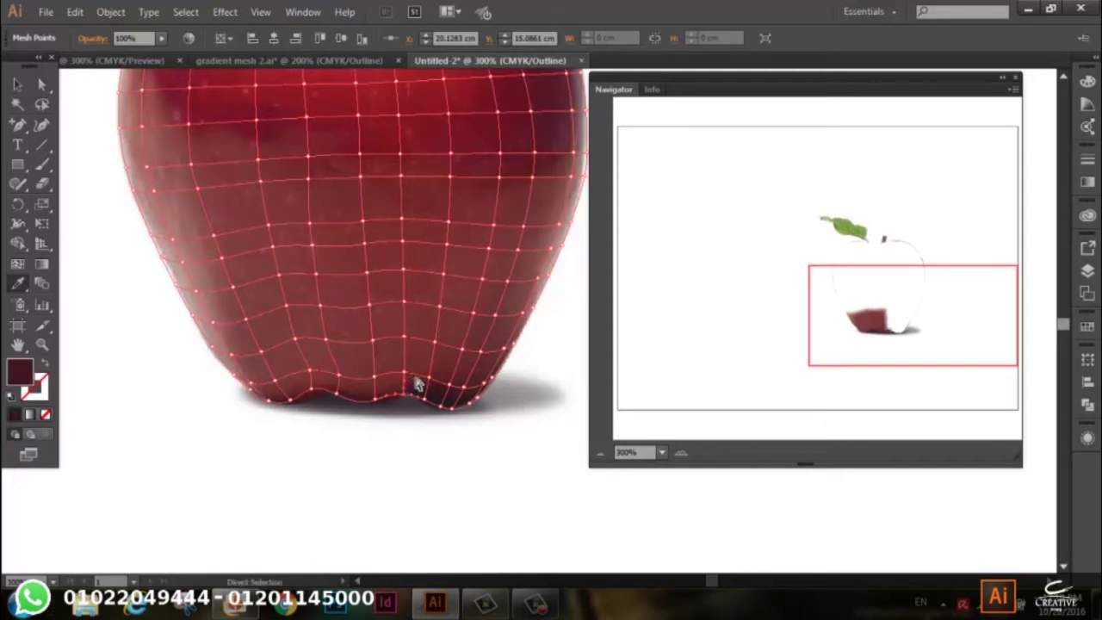
{"action": "left_click", "coordinate": [411, 370]}
{"action": "left_click", "coordinate": [420, 366]}
{"action": "left_click", "coordinate": [424, 405]}
{"action": "left_click", "coordinate": [427, 398]}
{"action": "left_click", "coordinate": [433, 387]}
{"action": "left_click", "coordinate": [438, 366]}
{"action": "left_click", "coordinate": [438, 366]}
{"action": "left_click", "coordinate": [450, 403]}
{"action": "left_click", "coordinate": [455, 395]}
{"action": "left_click", "coordinate": [455, 382]}
{"action": "left_click", "coordinate": [457, 374]}
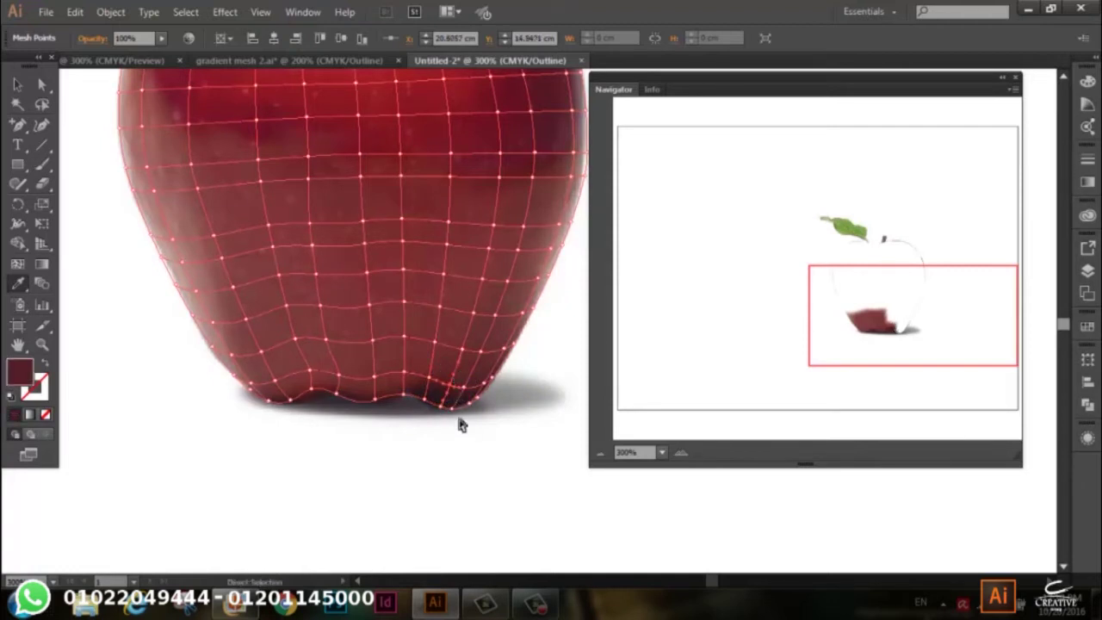
- Sample dark red onto the bottom points to the right of the notch
{"action": "left_click", "coordinate": [450, 407]}
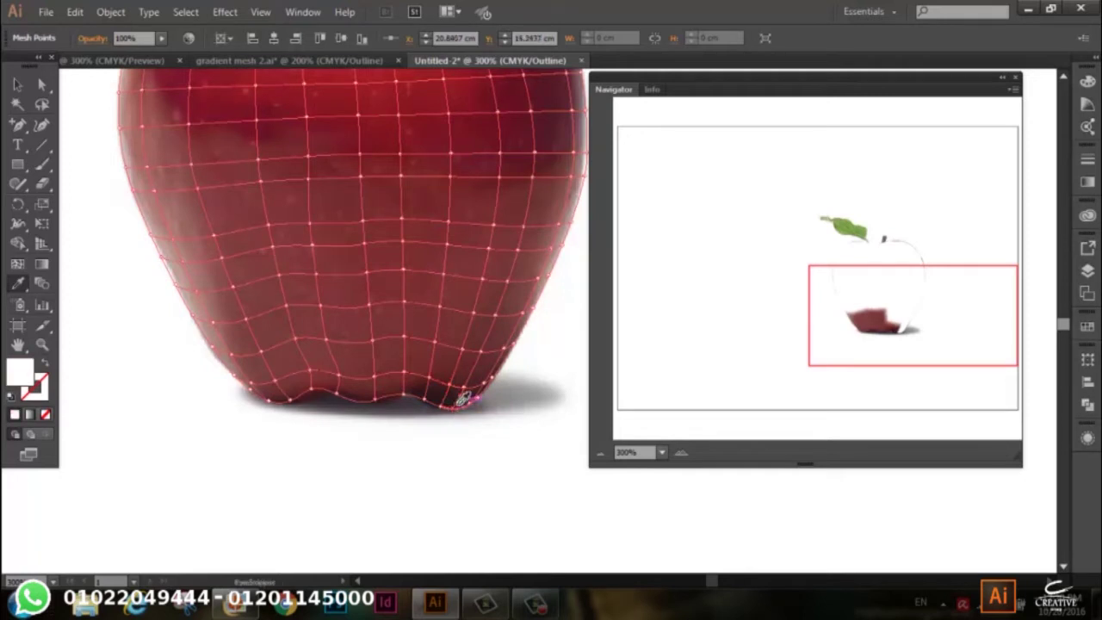
{"action": "left_click", "coordinate": [462, 397]}
{"action": "left_click", "coordinate": [474, 374]}
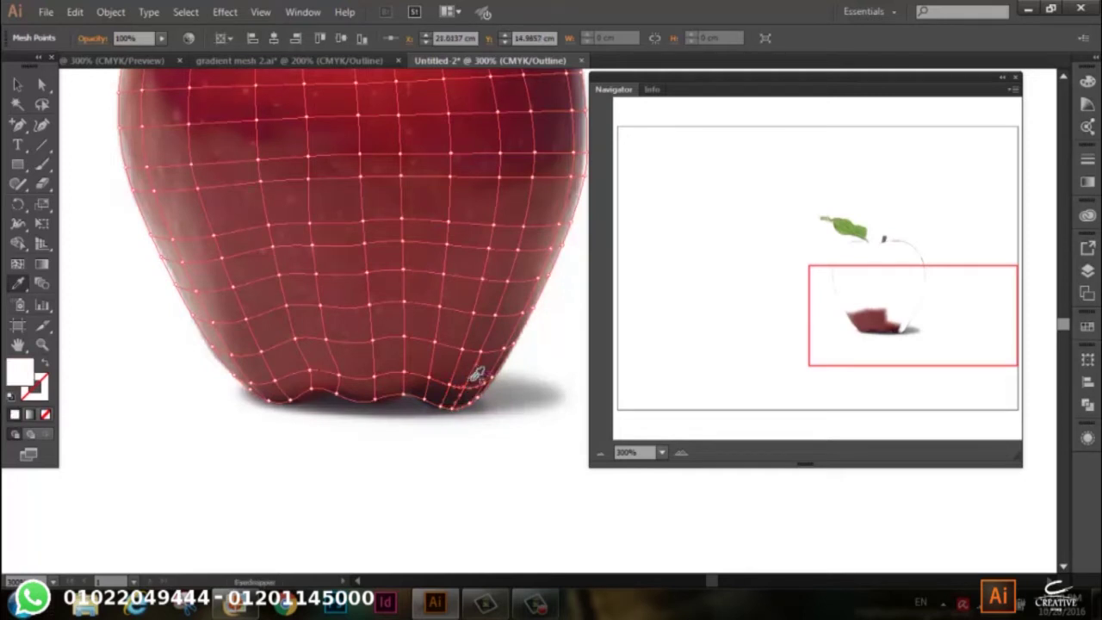
{"action": "left_click", "coordinate": [478, 374]}
{"action": "left_click", "coordinate": [476, 409]}
{"action": "left_click", "coordinate": [480, 403]}
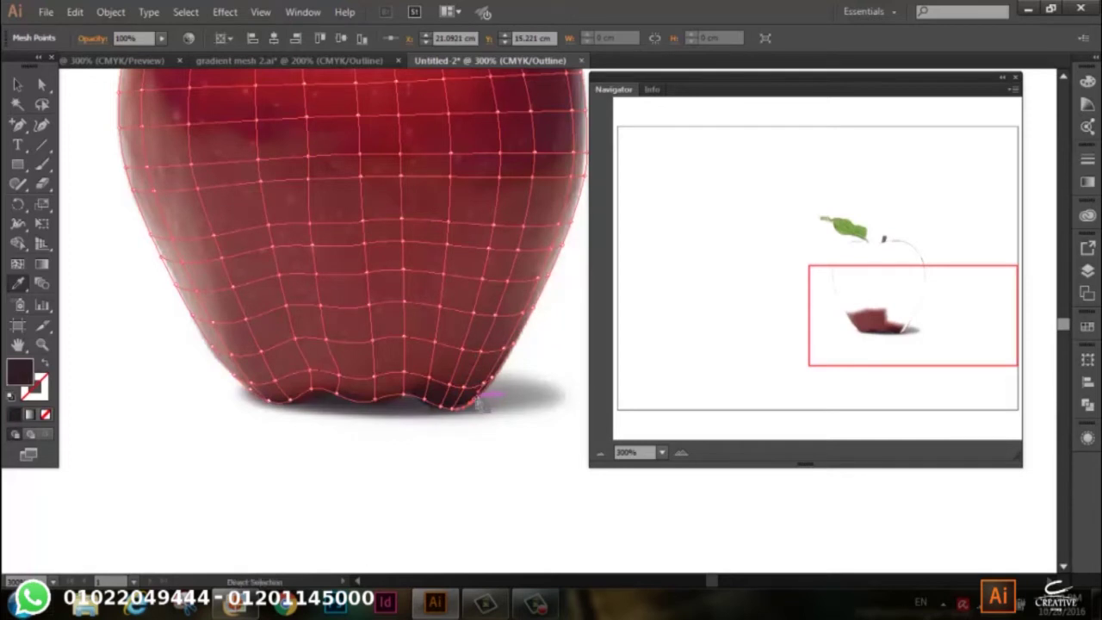
{"action": "left_click", "coordinate": [484, 388]}
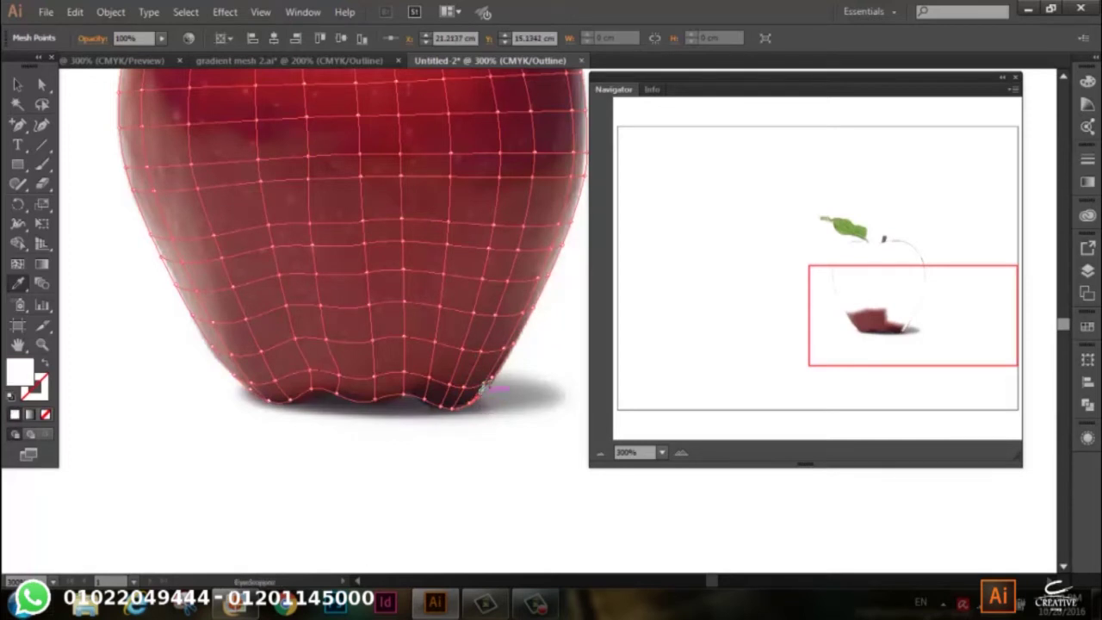
{"action": "left_click", "coordinate": [483, 392]}
{"action": "left_click", "coordinate": [493, 377]}
{"action": "left_click", "coordinate": [489, 384]}
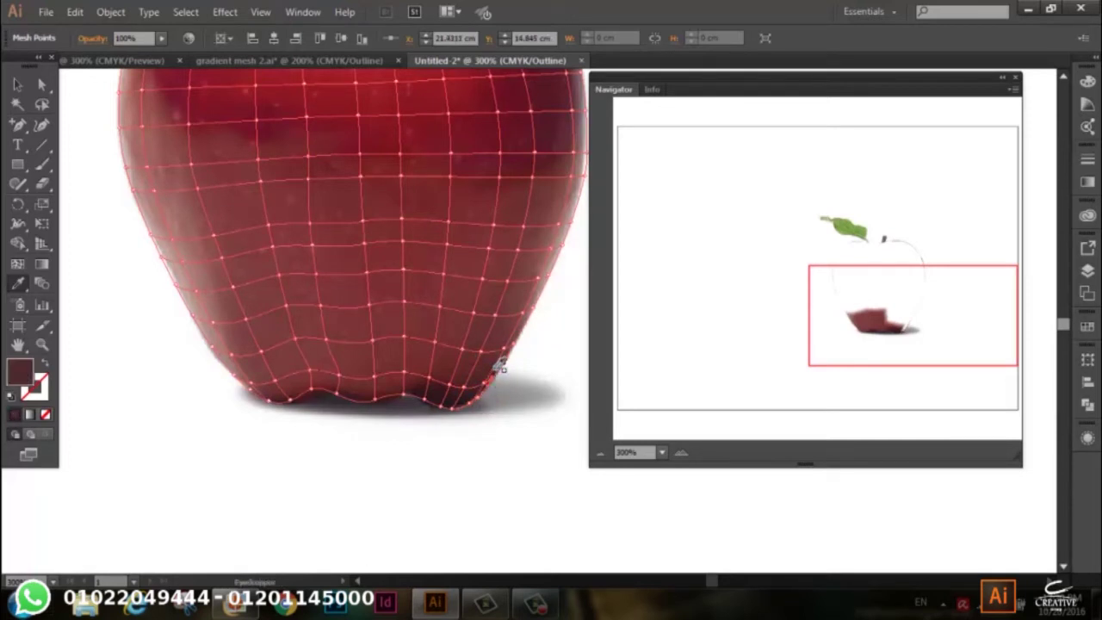
- Finish recolouring the lower-right mesh points with sampled dark reds
{"action": "left_click", "coordinate": [487, 385]}
{"action": "left_click", "coordinate": [487, 384]}
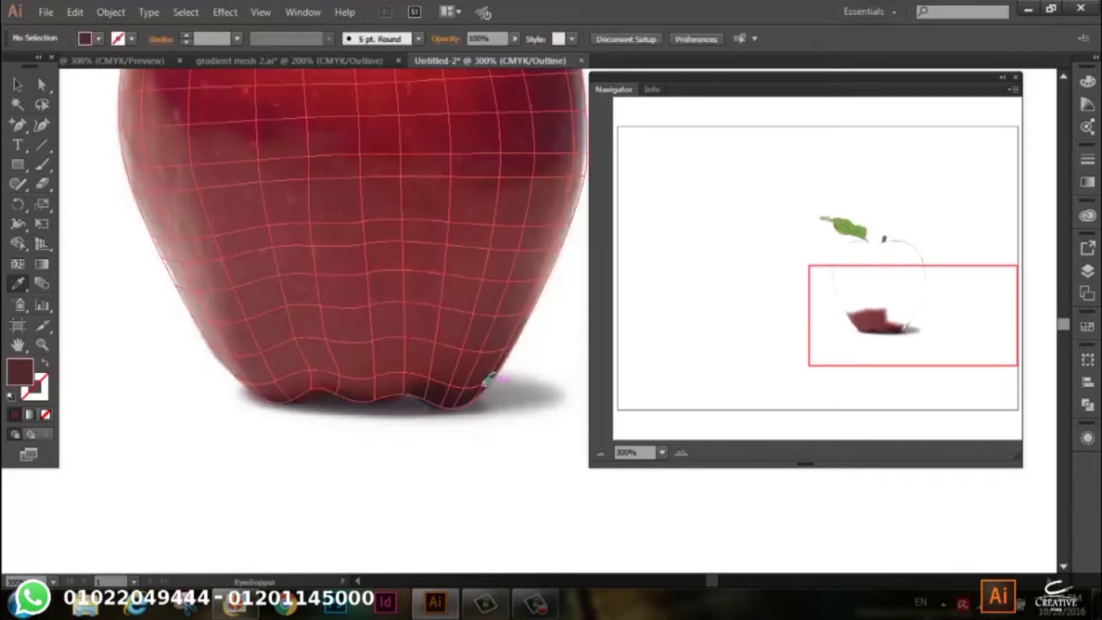
{"action": "left_click", "coordinate": [489, 375]}
{"action": "left_click", "coordinate": [487, 379]}
{"action": "left_click", "coordinate": [470, 384], "text": "ctrl"}
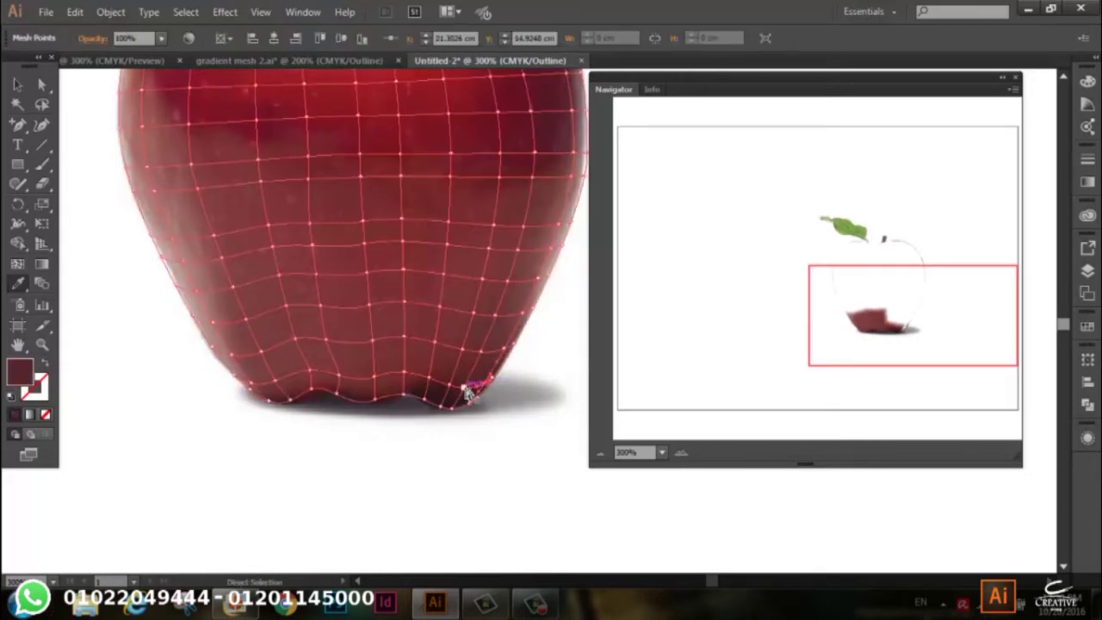
{"action": "key", "text": "ctrl"}
{"action": "left_click", "coordinate": [482, 353], "text": "ctrl"}
{"action": "left_click", "coordinate": [473, 361]}
- Recolour mesh points up the apple's right side, sampling a greyish-brown shade for one point
{"action": "key", "text": "ctrl"}
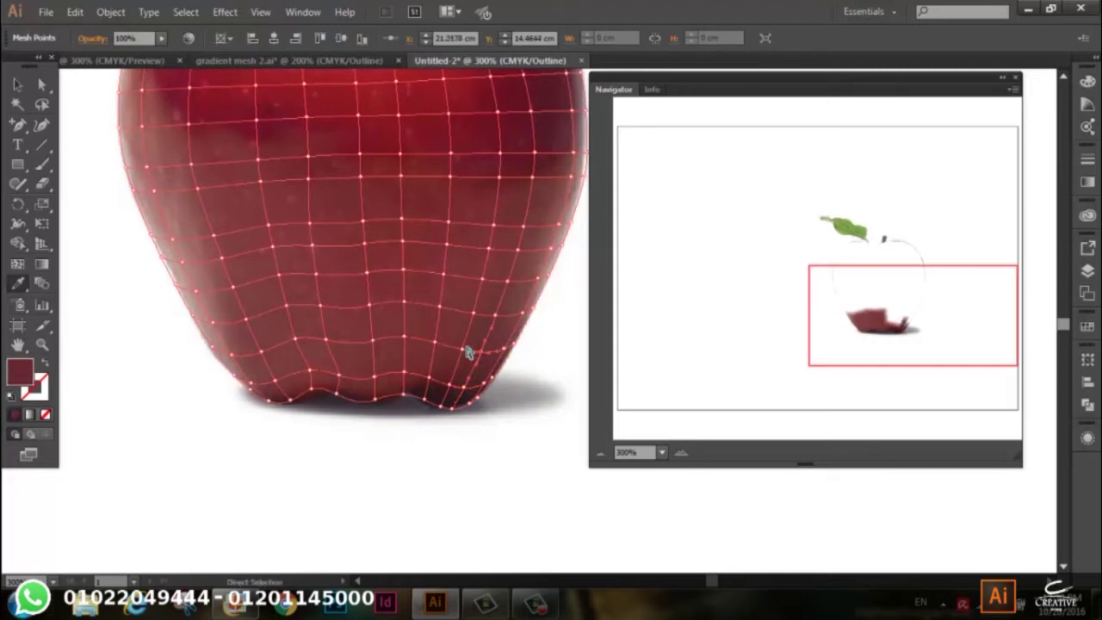
{"action": "left_click", "coordinate": [465, 353], "text": "ctrl"}
{"action": "left_click", "coordinate": [457, 346]}
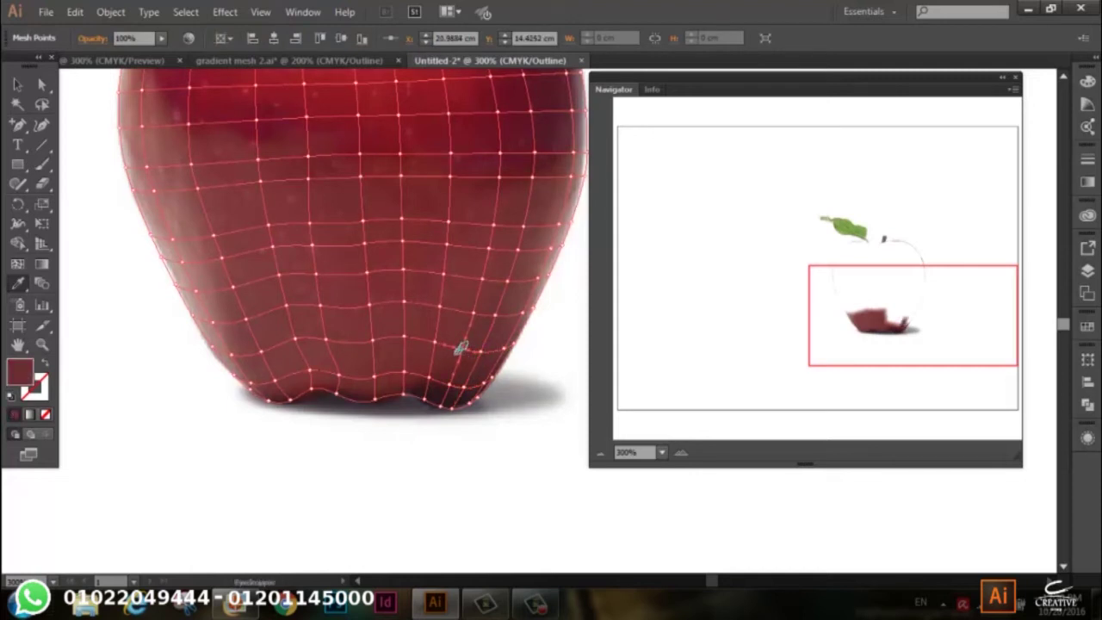
{"action": "left_click", "coordinate": [512, 349], "text": "ctrl"}
{"action": "left_click", "coordinate": [506, 337]}
{"action": "left_click", "coordinate": [517, 346], "text": "ctrl"}
{"action": "left_click", "coordinate": [516, 328]}
{"action": "left_click", "coordinate": [539, 314], "text": "ctrl"}
{"action": "left_click", "coordinate": [535, 308]}
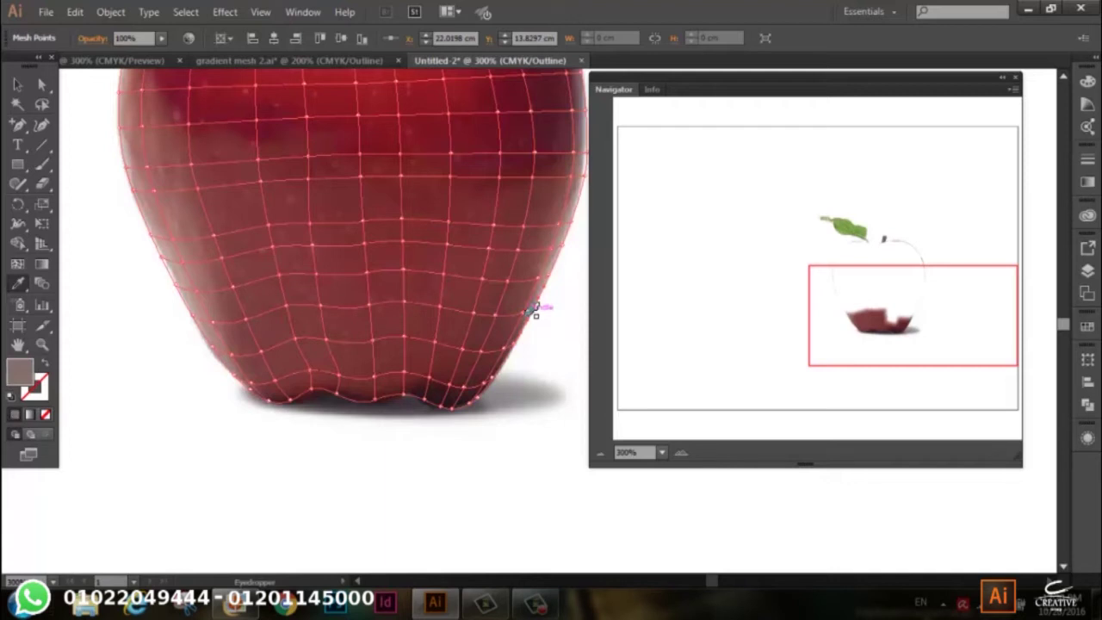
- Give the lower-middle and right mesh points, and points higher up, the apple's sampled dark red
{"action": "left_click", "coordinate": [406, 345]}
{"action": "left_click", "coordinate": [430, 345]}
{"action": "left_click", "coordinate": [435, 343]}
{"action": "left_click", "coordinate": [437, 317]}
{"action": "left_click", "coordinate": [439, 310]}
{"action": "left_click", "coordinate": [457, 294]}
{"action": "left_click", "coordinate": [483, 310]}
{"action": "left_click", "coordinate": [485, 305]}
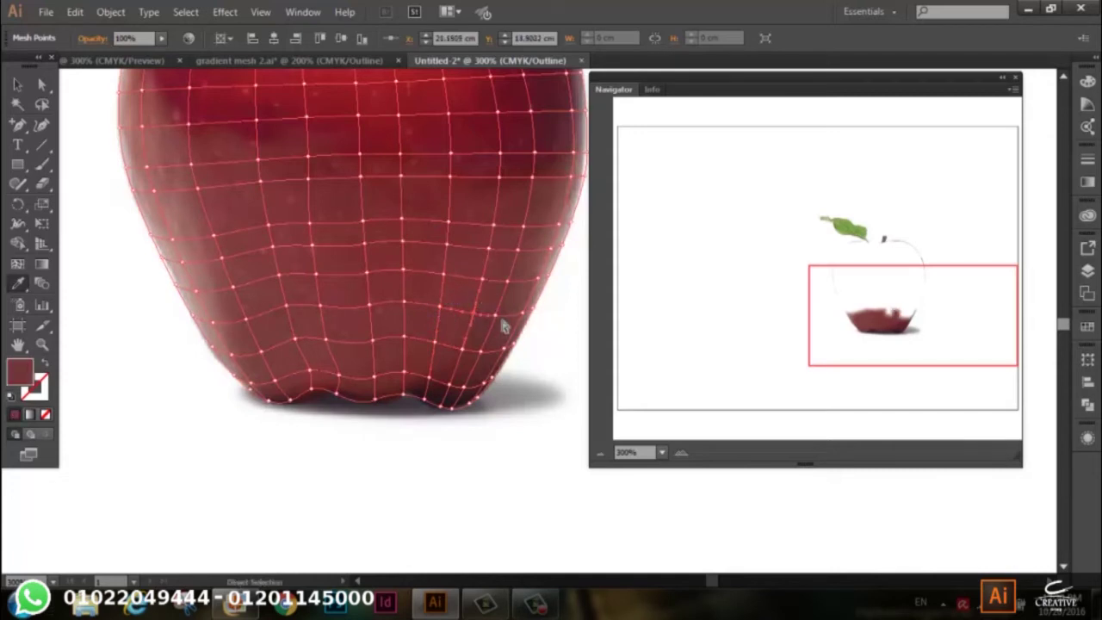
{"action": "left_click", "coordinate": [498, 318]}
{"action": "key", "text": "i"}
{"action": "left_click", "coordinate": [517, 305]}
- Recolour mid-apple and right-side mesh points with sampled red and a light pink
{"action": "left_click", "coordinate": [402, 303], "text": "ctrl"}
{"action": "left_click", "coordinate": [399, 284]}
{"action": "left_click", "coordinate": [373, 310], "text": "ctrl"}
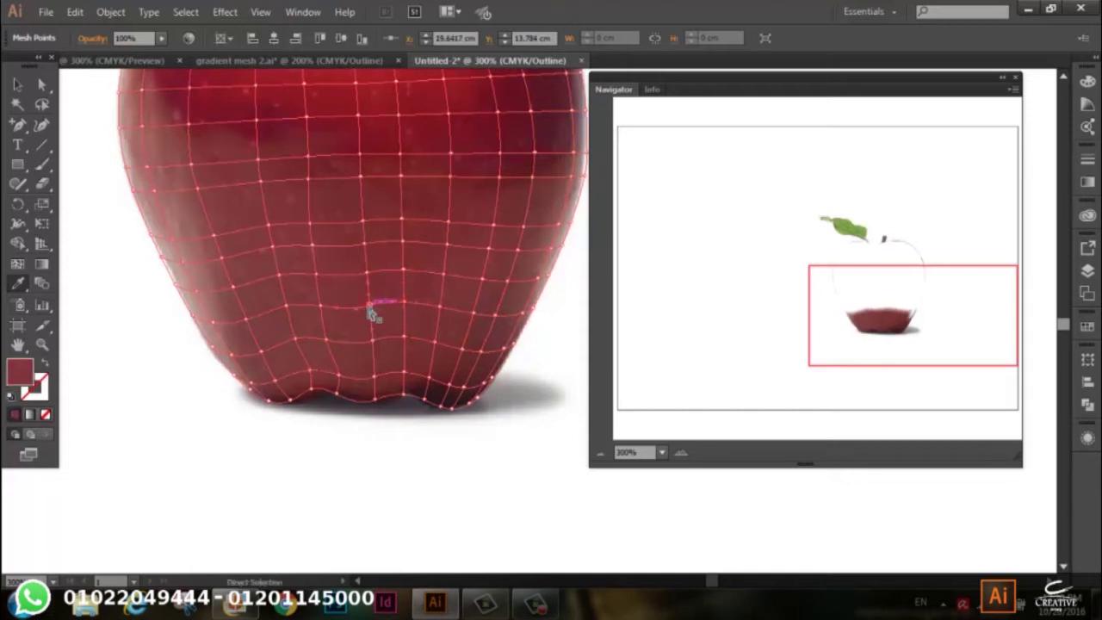
{"action": "left_click", "coordinate": [525, 322], "text": "ctrl"}
{"action": "left_click", "coordinate": [524, 296], "text": "ctrl"}
{"action": "left_click", "coordinate": [545, 287], "text": "ctrl"}
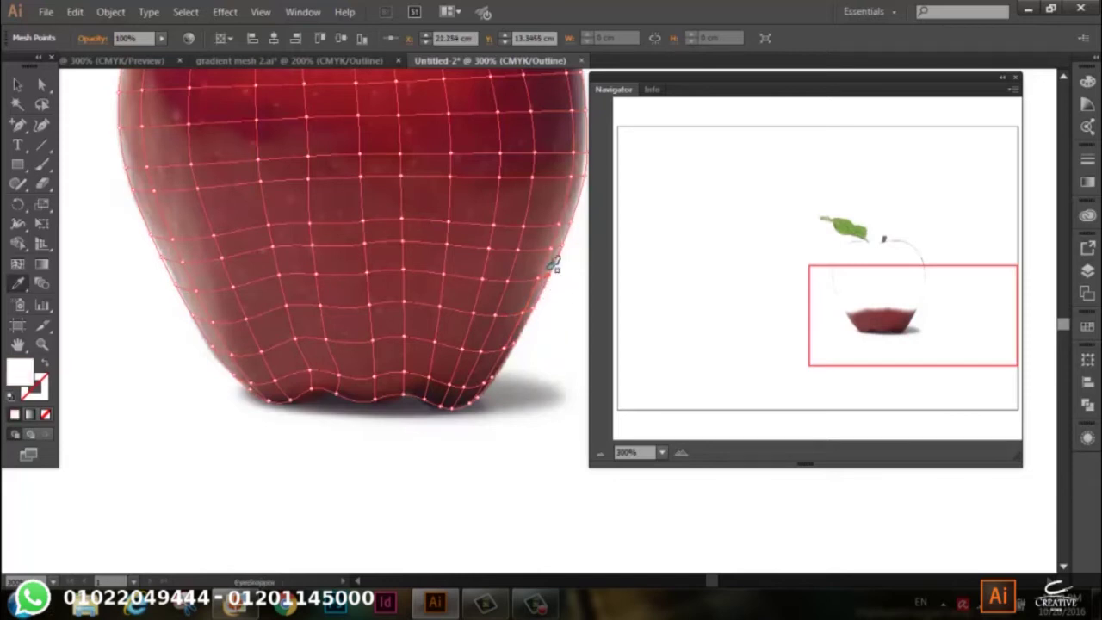
{"action": "left_click", "coordinate": [511, 290], "text": "ctrl"}
- Colour the mesh points along the lower row toward the centre with sampled reds
{"action": "left_click", "coordinate": [506, 261], "text": "ctrl"}
{"action": "left_click", "coordinate": [487, 282], "text": "ctrl"}
{"action": "left_click", "coordinate": [467, 258], "text": "ctrl"}
{"action": "left_click", "coordinate": [430, 263], "text": "ctrl"}
{"action": "left_click", "coordinate": [415, 269], "text": "ctrl"}
{"action": "left_click", "coordinate": [400, 259], "text": "ctrl"}
{"action": "left_click", "coordinate": [402, 265], "text": "ctrl"}
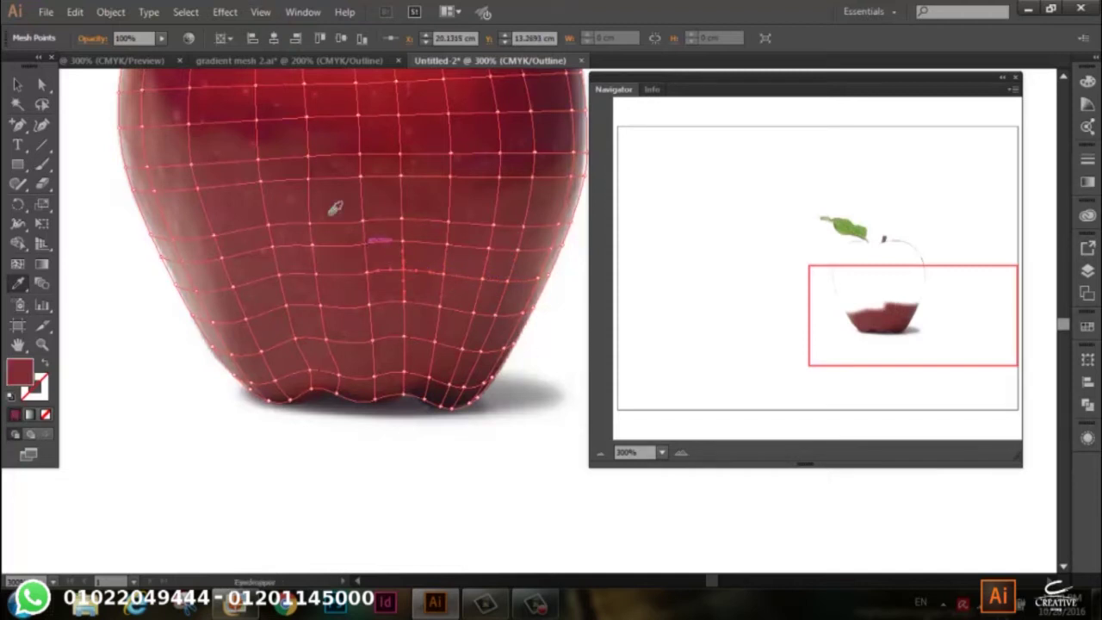
{"action": "left_click", "coordinate": [359, 270], "text": "ctrl"}
{"action": "left_click", "coordinate": [355, 256], "text": "ctrl"}
{"action": "left_click", "coordinate": [317, 274], "text": "ctrl"}
{"action": "left_click", "coordinate": [311, 261]}
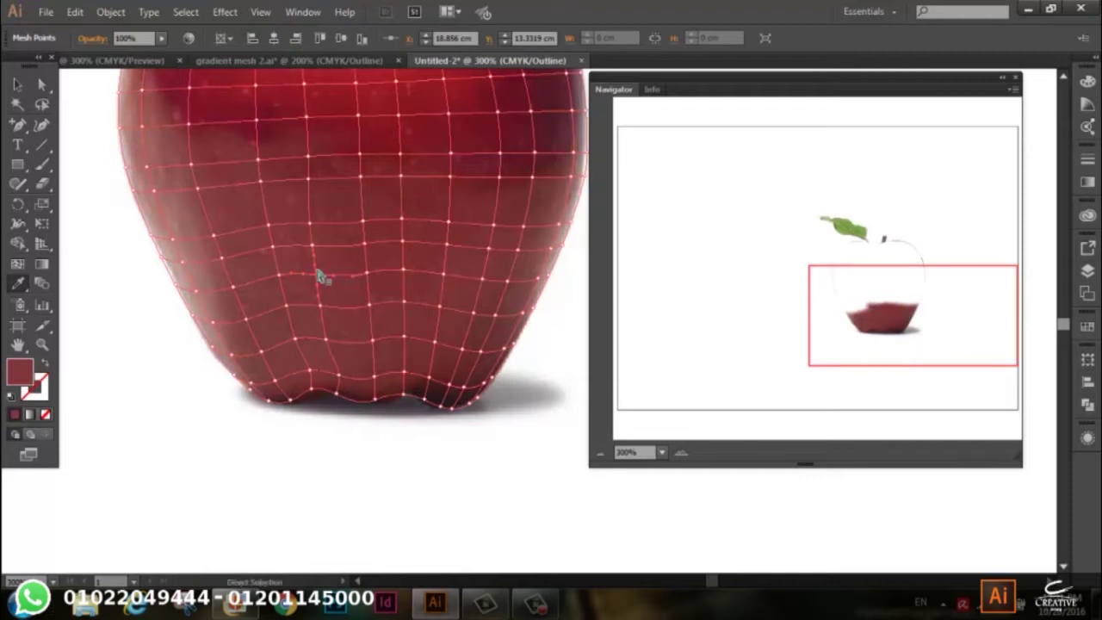
- Recolour mesh points further left and near the left edge, including a pinkish highlight
{"action": "left_click", "coordinate": [282, 271], "text": "ctrl"}
{"action": "left_click", "coordinate": [275, 262]}
{"action": "left_click", "coordinate": [240, 268], "text": "ctrl"}
{"action": "left_click", "coordinate": [217, 300]}
{"action": "left_click", "coordinate": [196, 292], "text": "ctrl"}
{"action": "left_click", "coordinate": [185, 279]}
{"action": "left_click", "coordinate": [182, 274], "text": "ctrl"}
{"action": "left_click", "coordinate": [182, 274]}
- Colour more left-side and middle-row mesh points with sampled red
{"action": "left_click", "coordinate": [165, 257], "text": "ctrl"}
{"action": "left_click", "coordinate": [164, 254]}
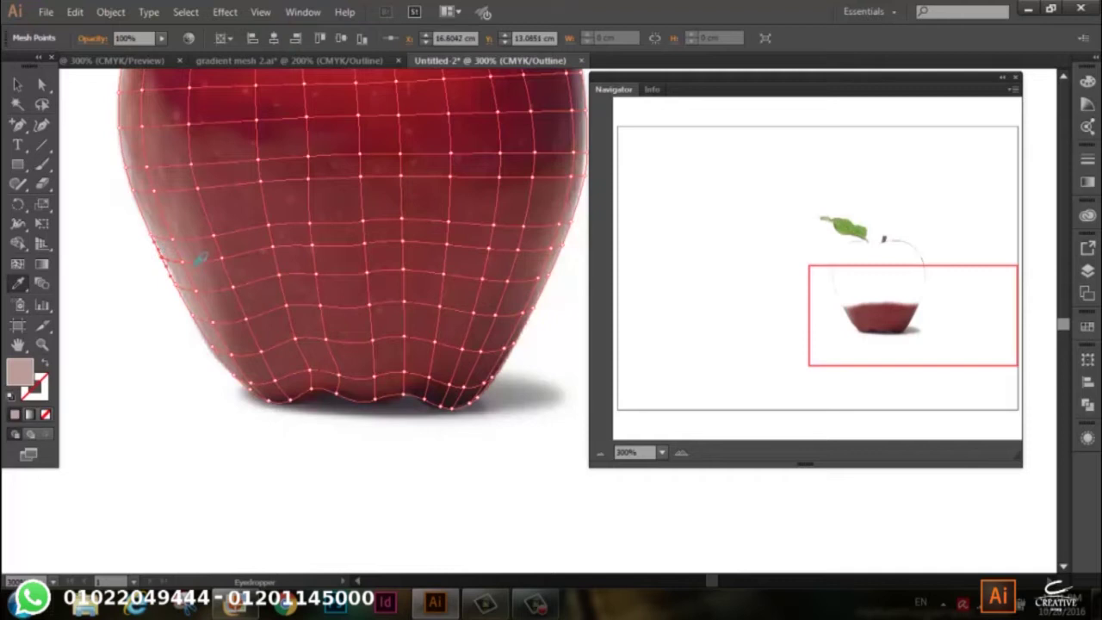
{"action": "left_click", "coordinate": [185, 269], "text": "ctrl"}
{"action": "left_click", "coordinate": [226, 260], "text": "ctrl"}
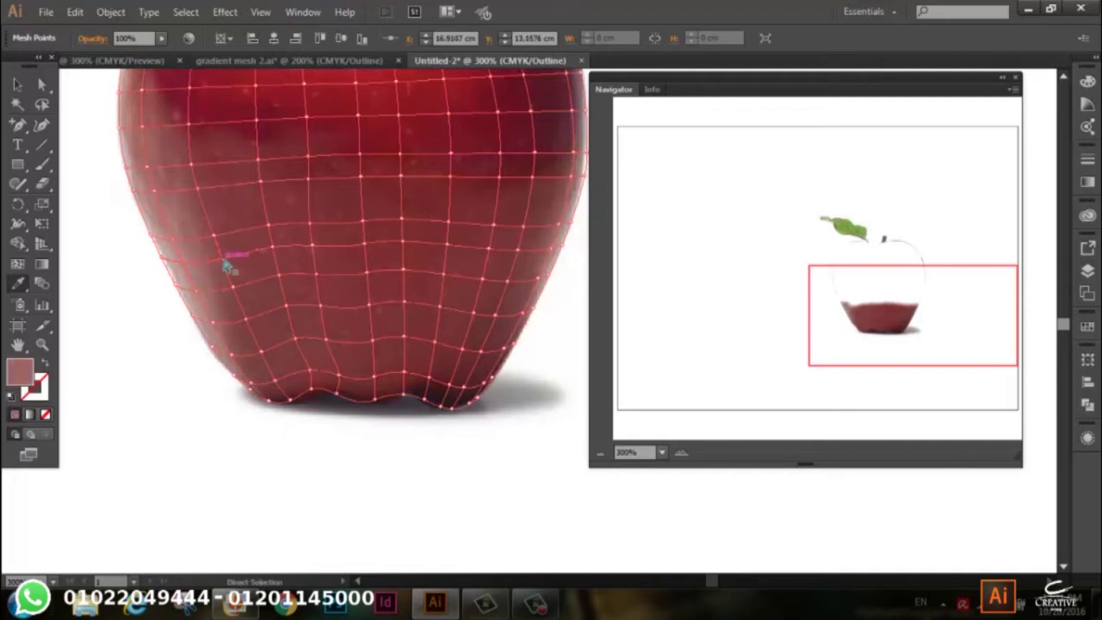
{"action": "left_click", "coordinate": [227, 264]}
{"action": "left_click", "coordinate": [247, 247], "text": "ctrl"}
{"action": "left_click", "coordinate": [284, 231]}
{"action": "left_click", "coordinate": [312, 249], "text": "ctrl"}
- Recolour the mid-apple mesh points across to the right with sampled red
{"action": "left_click", "coordinate": [313, 250]}
{"action": "left_click", "coordinate": [325, 229], "text": "ctrl"}
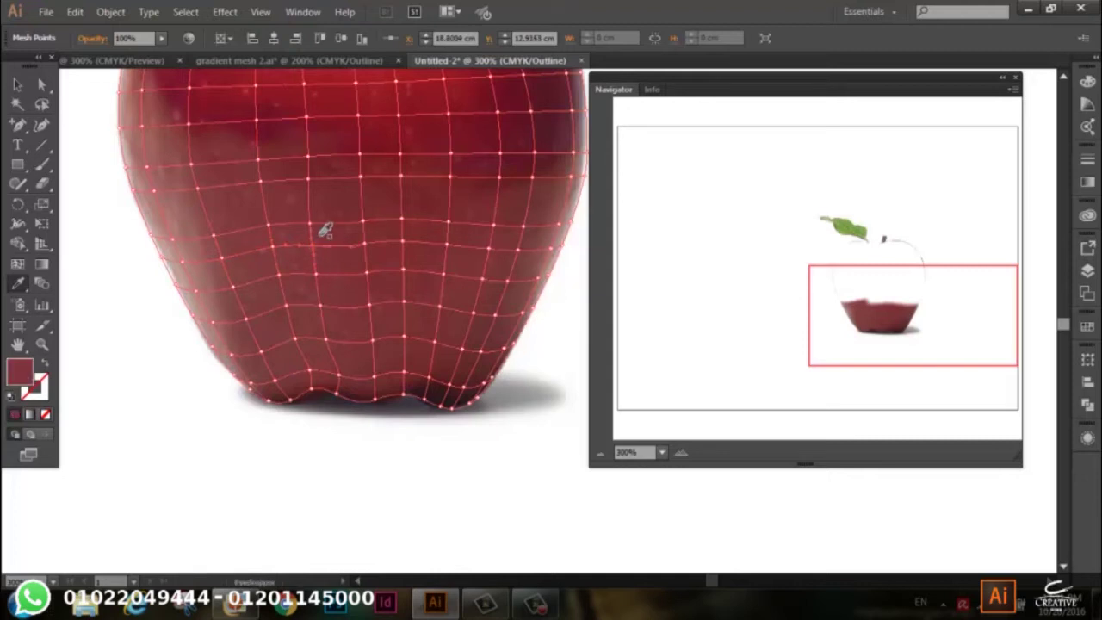
{"action": "left_click", "coordinate": [366, 249]}
{"action": "left_click", "coordinate": [376, 227]}
{"action": "left_click", "coordinate": [408, 235], "text": "ctrl"}
{"action": "left_click", "coordinate": [428, 239]}
{"action": "left_click", "coordinate": [456, 249], "text": "ctrl"}
{"action": "left_click", "coordinate": [482, 232]}
{"action": "left_click", "coordinate": [491, 249], "text": "ctrl"}
{"action": "left_click", "coordinate": [508, 241]}
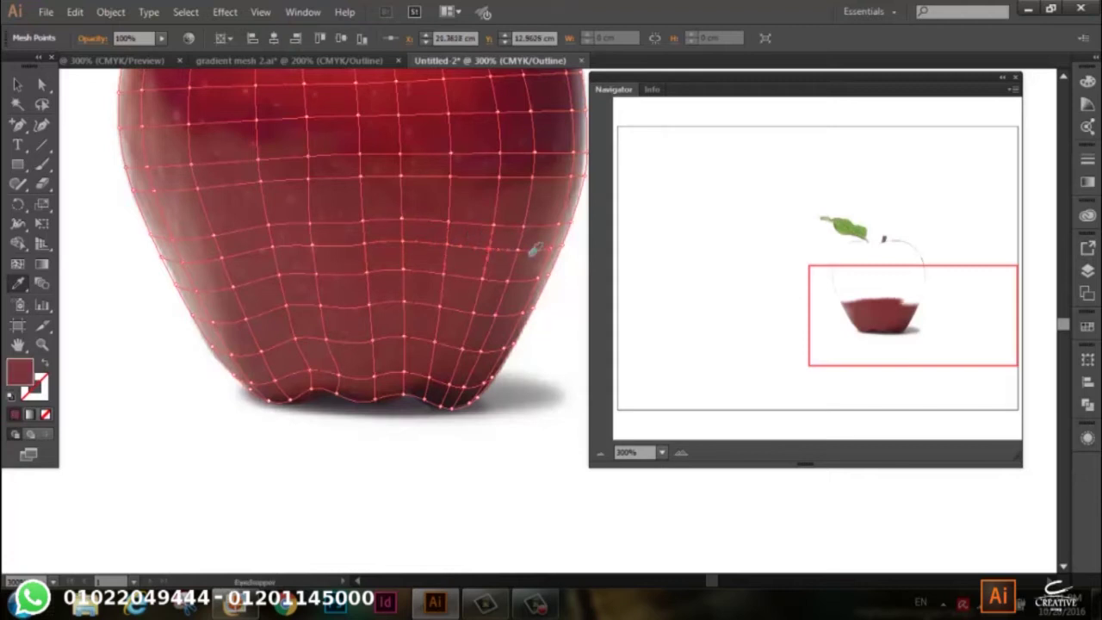
{"action": "left_click", "coordinate": [518, 250], "text": "ctrl"}
{"action": "left_click", "coordinate": [536, 238]}
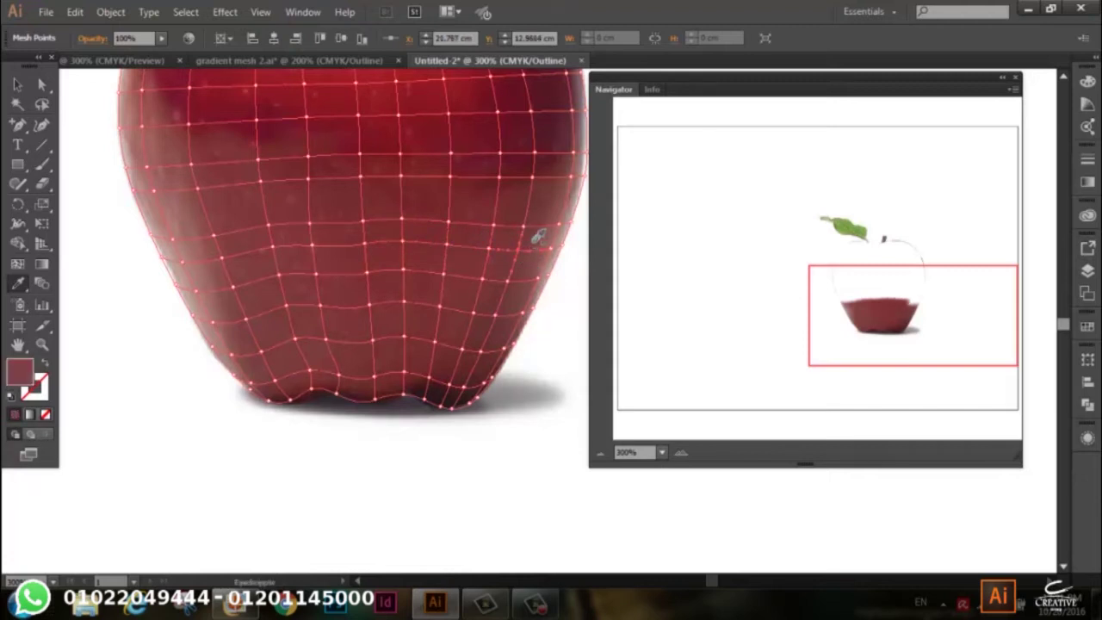
- Give the right-edge mesh points a sampled pinkish tone
{"action": "left_click", "coordinate": [552, 252], "text": "ctrl"}
{"action": "left_click", "coordinate": [571, 245]}
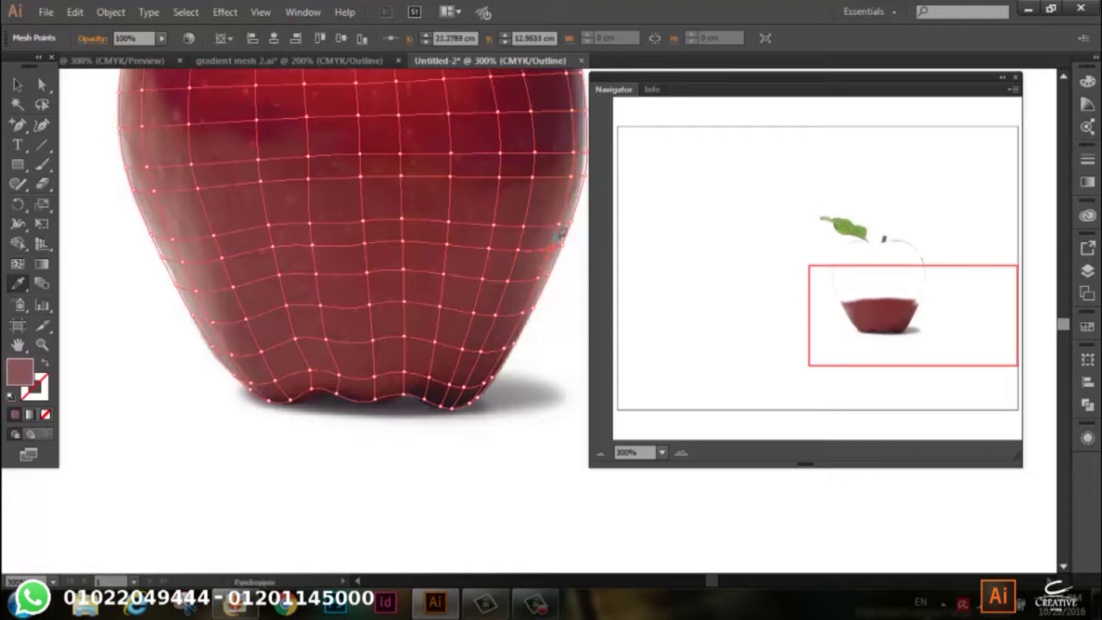
{"action": "left_click", "coordinate": [564, 231], "text": "ctrl"}
{"action": "left_click", "coordinate": [567, 229]}
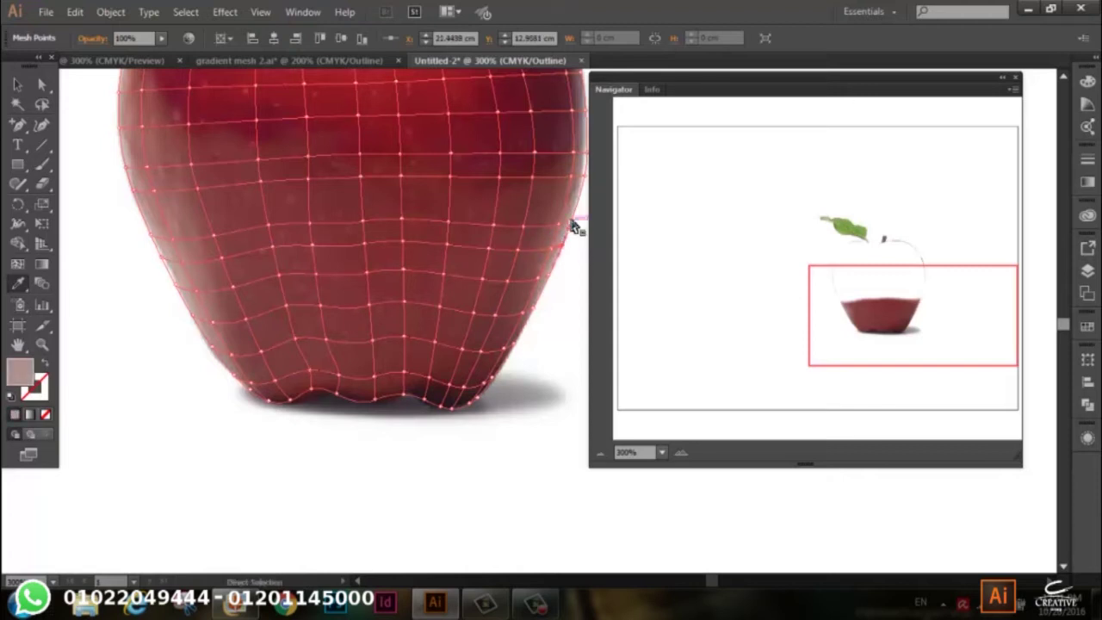
{"action": "left_click", "coordinate": [575, 224], "text": "ctrl"}
{"action": "left_click", "coordinate": [575, 211]}
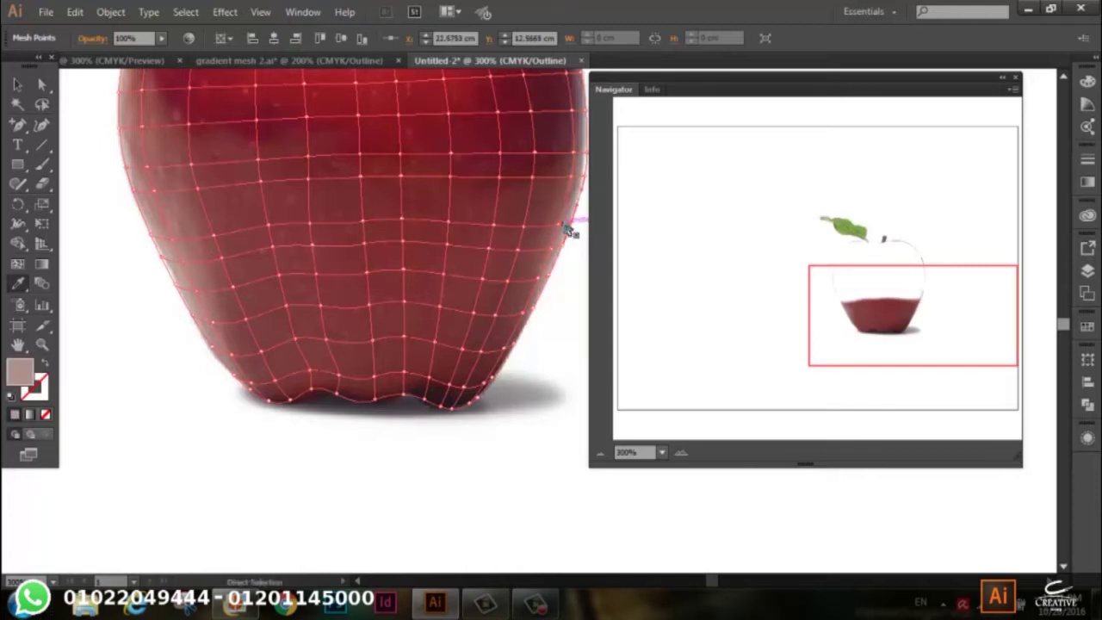
- Colour the next row's mesh points from the right back to the middle with sampled red
{"action": "left_click", "coordinate": [562, 226], "text": "ctrl"}
{"action": "left_click", "coordinate": [554, 204]}
{"action": "left_click", "coordinate": [527, 231], "text": "ctrl"}
{"action": "left_click", "coordinate": [508, 212]}
{"action": "left_click", "coordinate": [497, 231], "text": "ctrl"}
{"action": "left_click", "coordinate": [471, 209]}
{"action": "left_click", "coordinate": [449, 226], "text": "ctrl"}
{"action": "left_click", "coordinate": [427, 213]}
{"action": "left_click", "coordinate": [405, 223], "text": "ctrl"}
{"action": "left_click", "coordinate": [401, 209]}
- Recolour middle-row and left-side mesh points with sampled red
{"action": "left_click", "coordinate": [364, 222], "text": "ctrl"}
{"action": "left_click", "coordinate": [360, 209]}
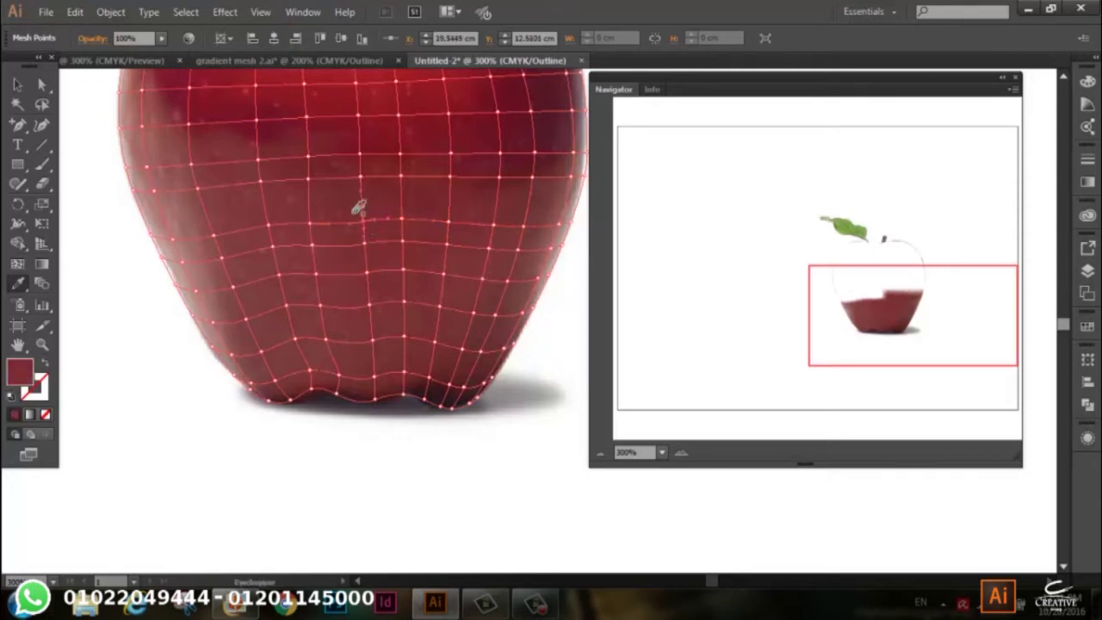
{"action": "left_click", "coordinate": [311, 227], "text": "ctrl"}
{"action": "left_click", "coordinate": [309, 213]}
{"action": "left_click", "coordinate": [270, 228], "text": "ctrl"}
{"action": "left_click", "coordinate": [269, 215]}
{"action": "left_click", "coordinate": [217, 235], "text": "ctrl"}
{"action": "left_click", "coordinate": [226, 212]}
{"action": "left_click", "coordinate": [183, 240], "text": "ctrl"}
- Give the mesh points near the left edge a sampled light pink
{"action": "left_click", "coordinate": [181, 222], "text": "ctrl"}
{"action": "left_click", "coordinate": [147, 234]}
{"action": "left_click", "coordinate": [153, 225], "text": "ctrl"}
{"action": "left_click", "coordinate": [152, 217], "text": "ctrl"}
{"action": "left_click", "coordinate": [152, 214]}
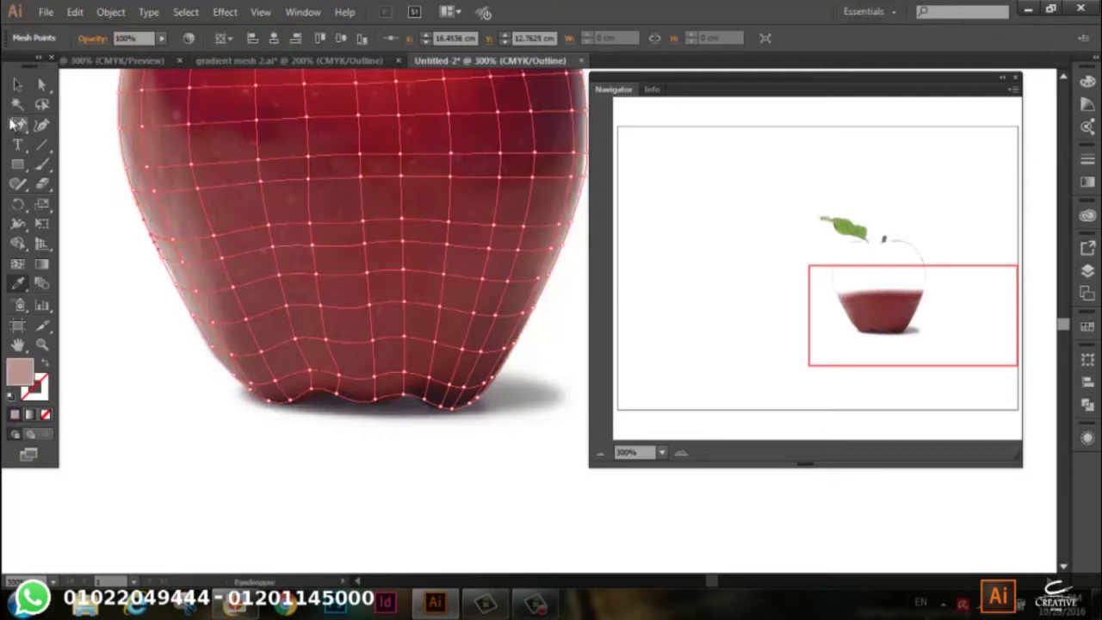
{"action": "left_click", "coordinate": [18, 84]}
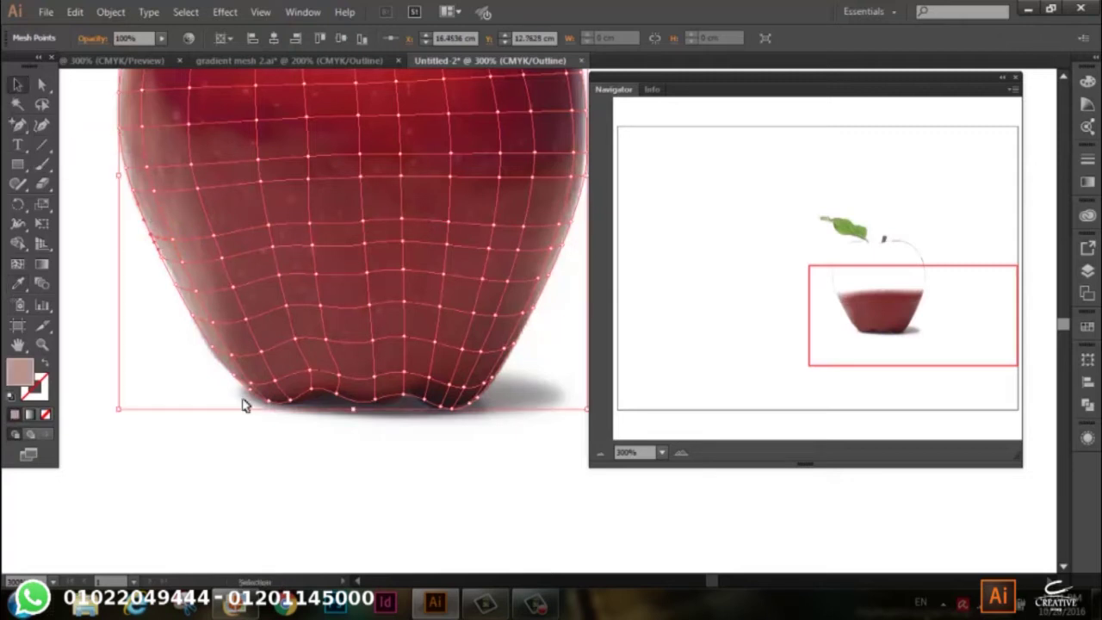
{"action": "scroll", "coordinate": [384, 480], "scroll_direction": "up", "scroll_amount": 3}
{"action": "scroll", "coordinate": [384, 480], "scroll_direction": "up", "scroll_amount": 1}
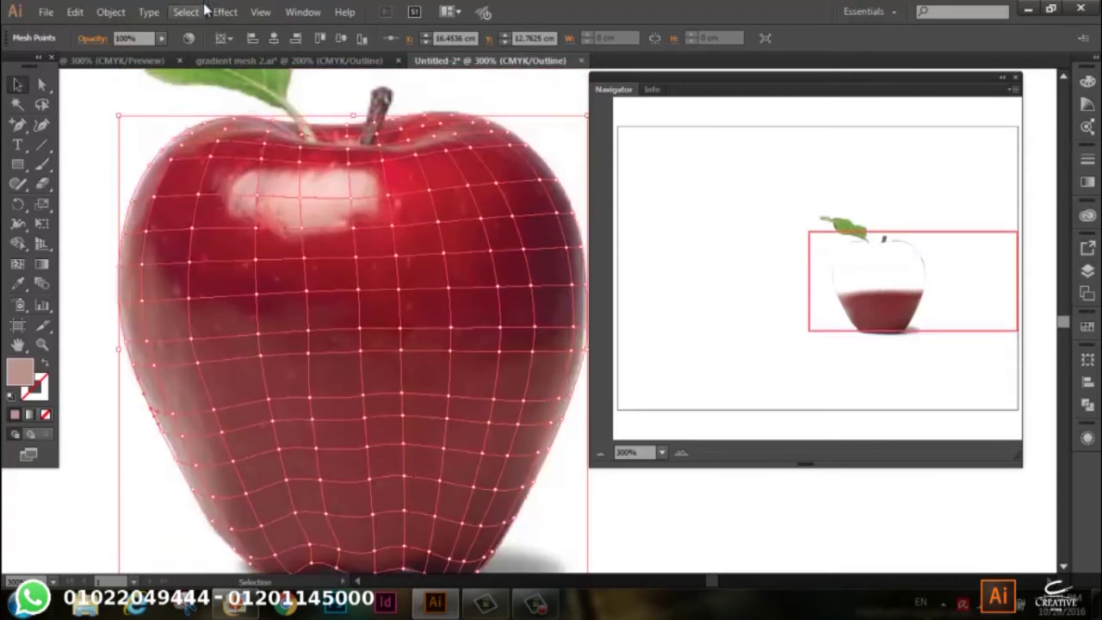
{"action": "left_click", "coordinate": [259, 12]}
{"action": "left_click", "coordinate": [317, 26]}
{"action": "scroll", "coordinate": [481, 341], "scroll_direction": "down", "scroll_amount": 3}
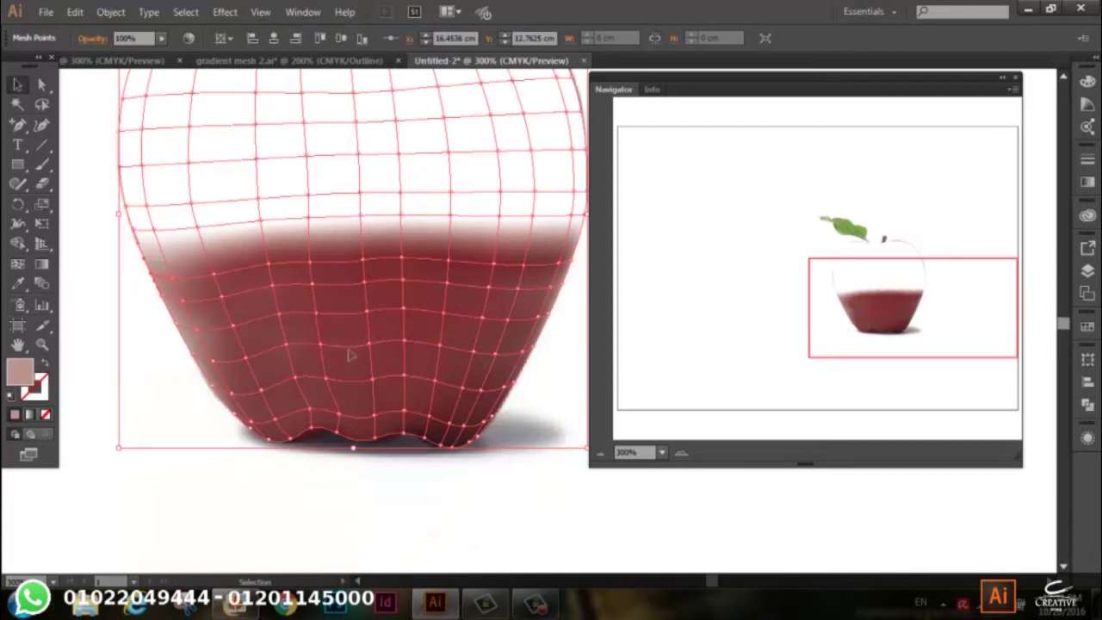
{"action": "left_click_drag", "start_coordinate": [349, 355], "coordinate": [482, 453]}
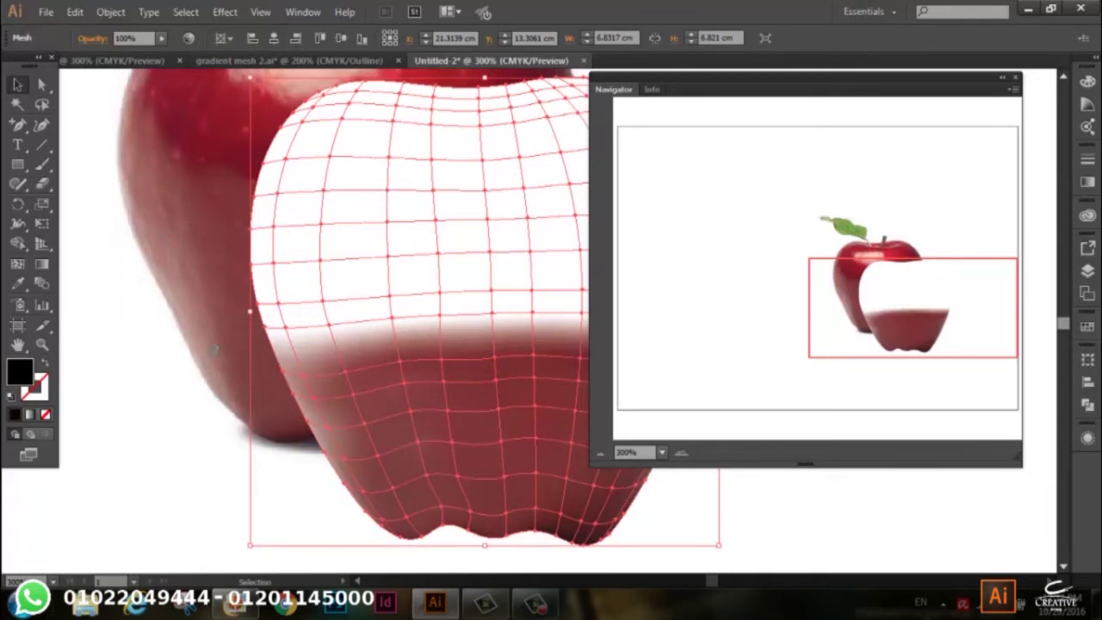
{"action": "key", "text": "a"}
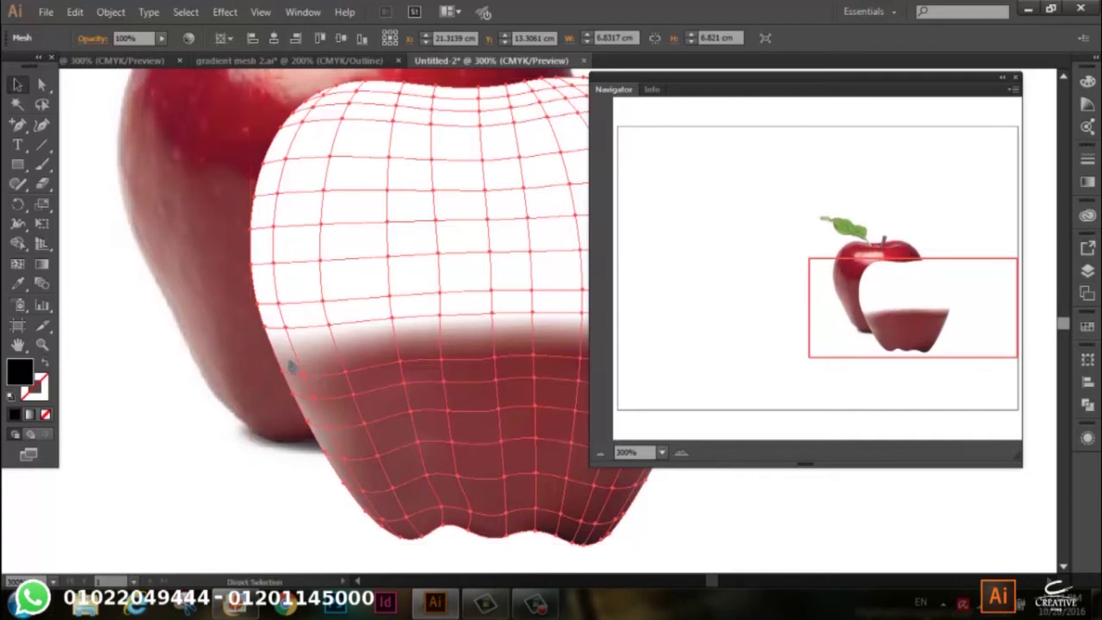
{"action": "left_click_drag", "start_coordinate": [291, 368], "coordinate": [151, 252]}
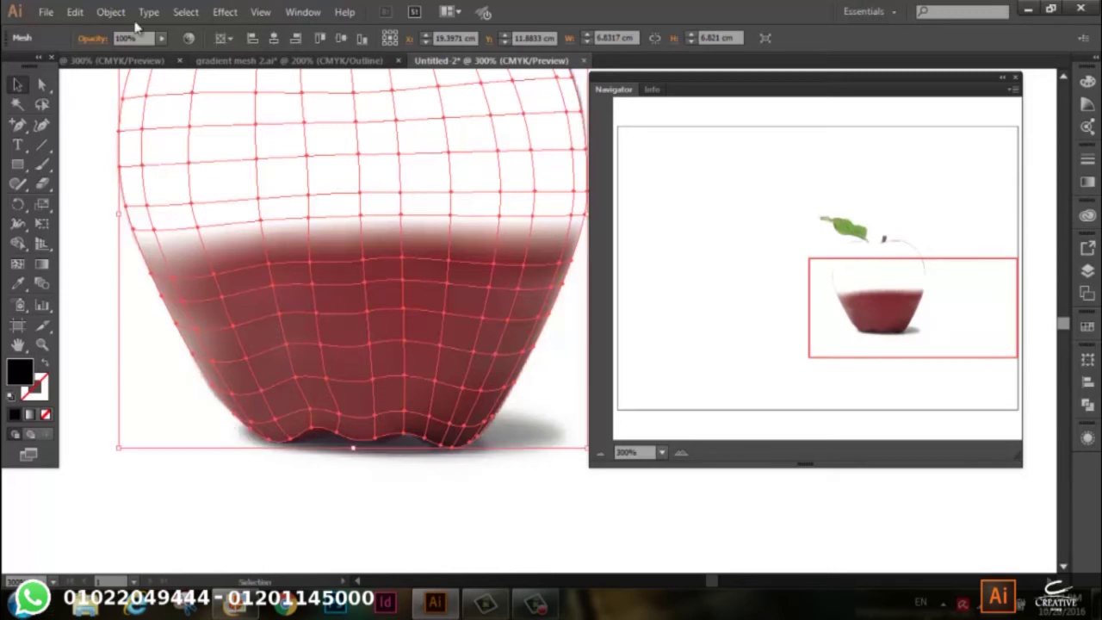
- Switch to View > Outline and sample the apple's red onto a left-side mesh point
{"action": "left_click", "coordinate": [260, 12]}
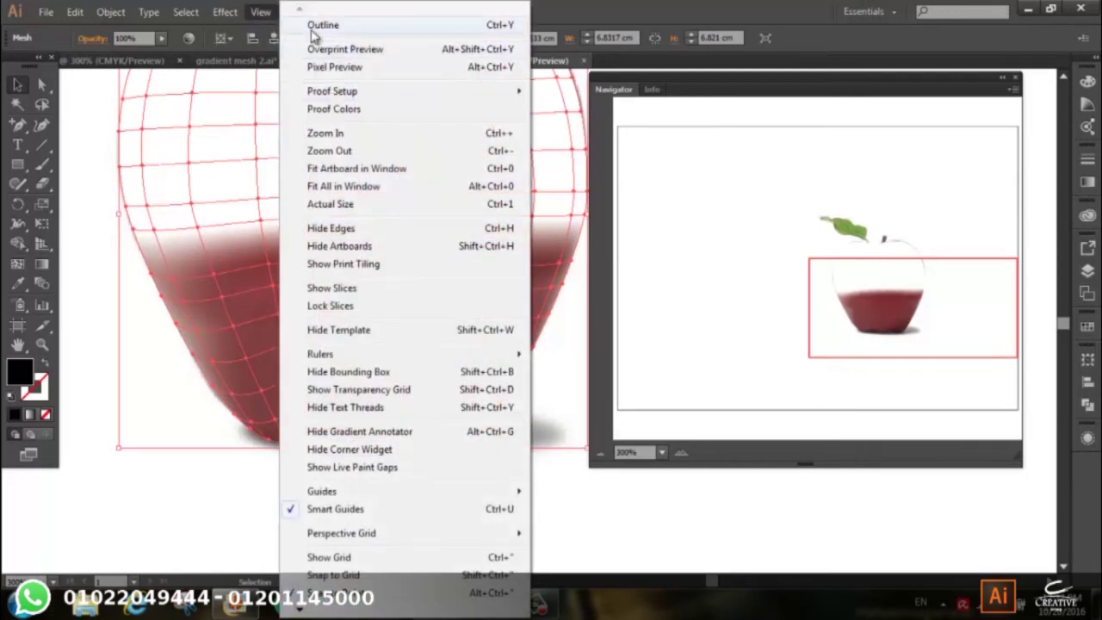
{"action": "left_click", "coordinate": [324, 25]}
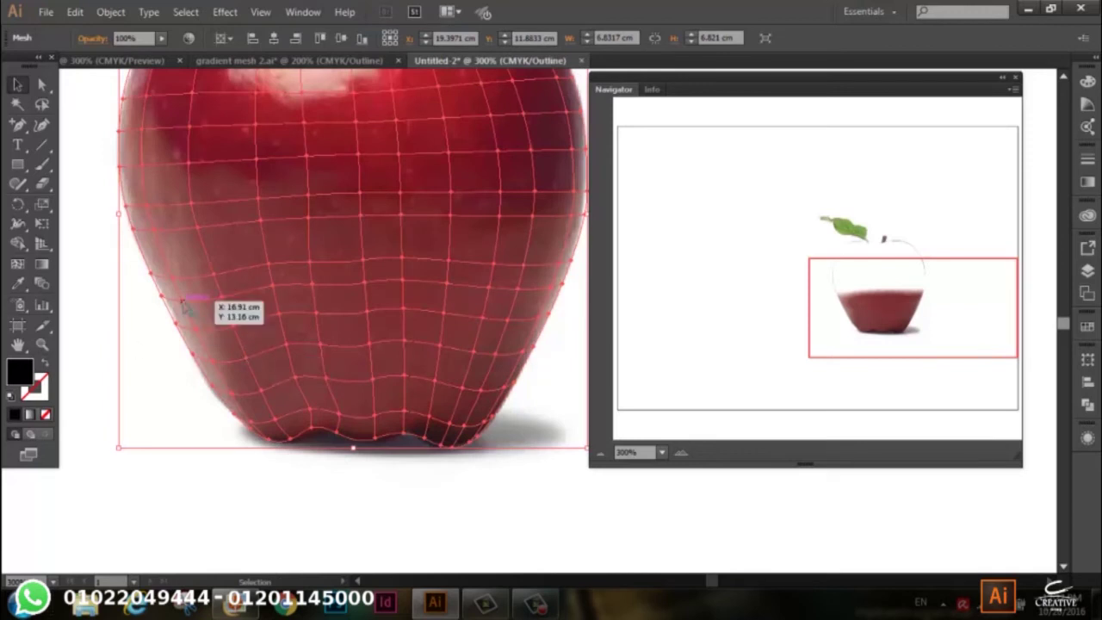
{"action": "key", "text": "a"}
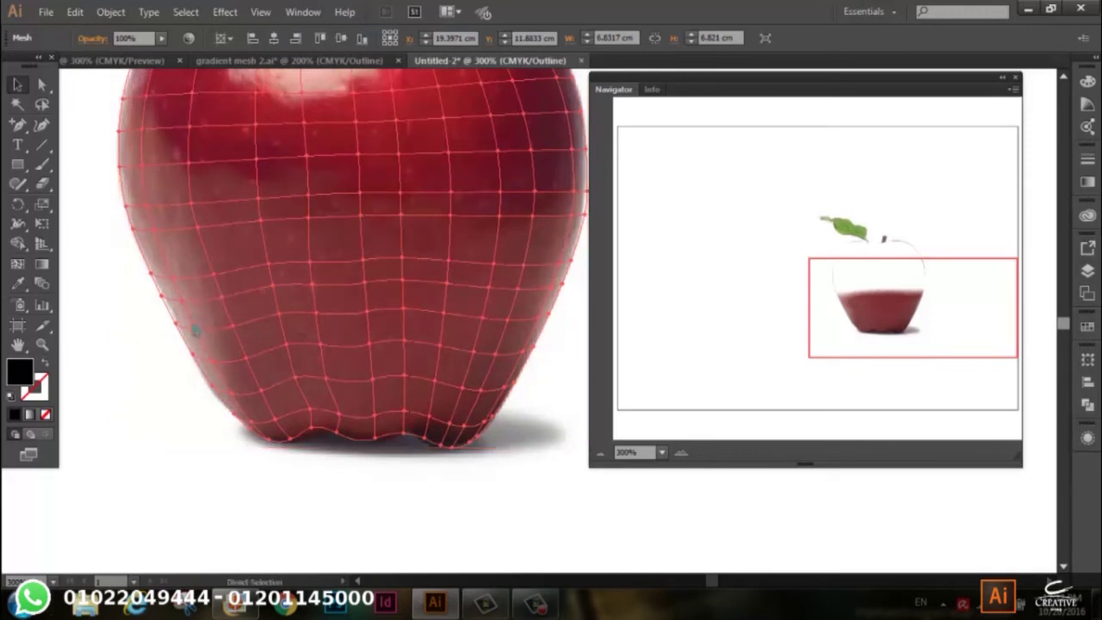
{"action": "left_click", "coordinate": [195, 332]}
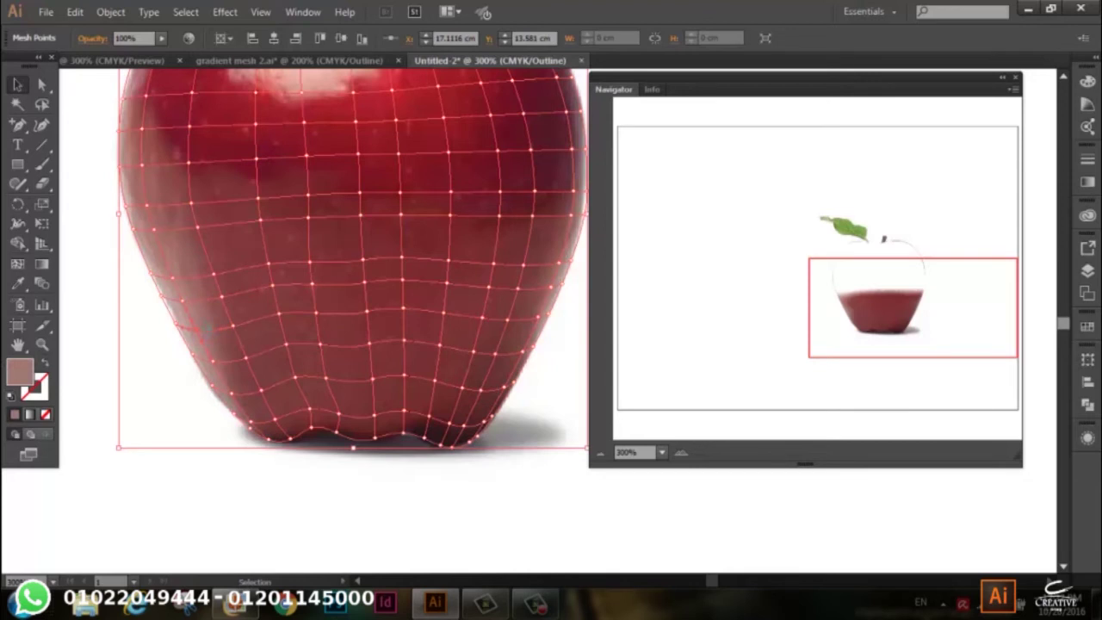
{"action": "left_click", "coordinate": [17, 283]}
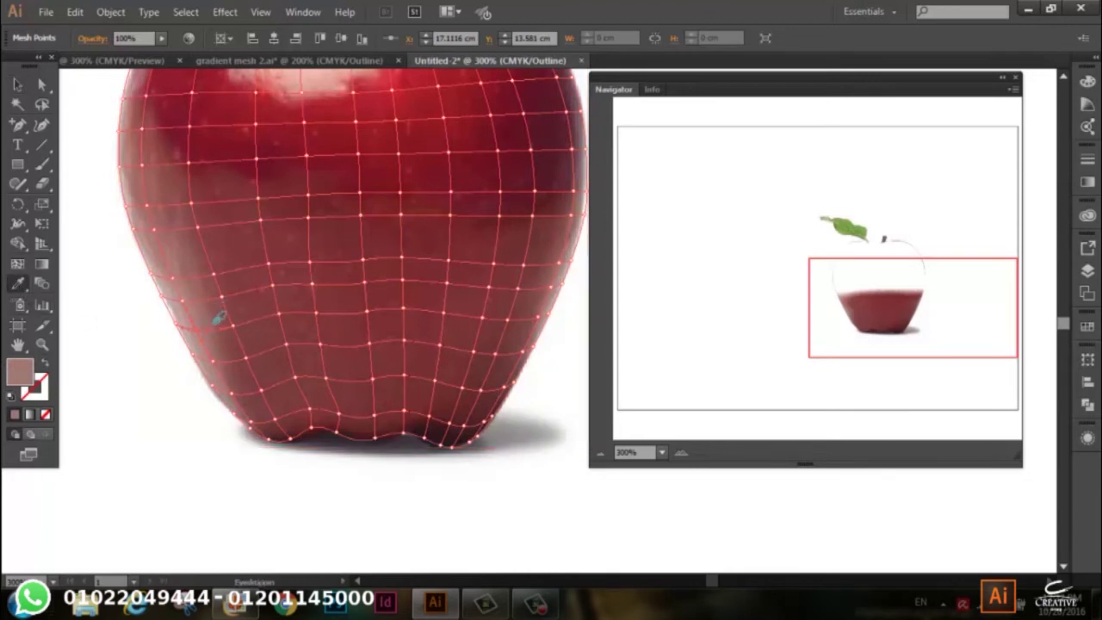
{"action": "left_click", "coordinate": [221, 319]}
{"action": "key", "text": "ctrl"}
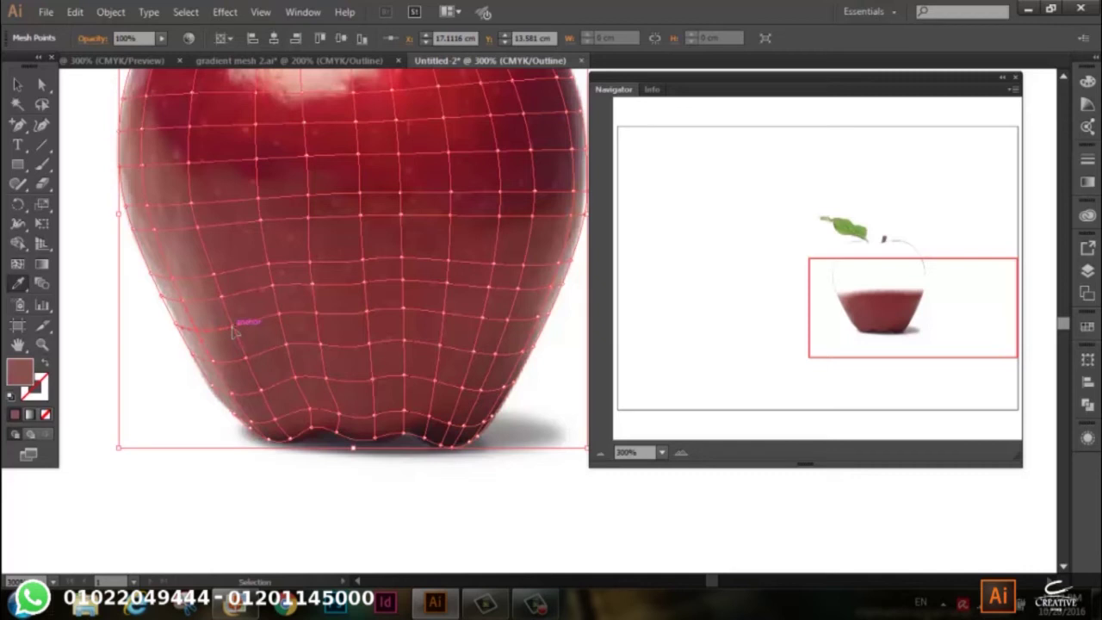
- Fill the whole mesh with sampled dark red, then undo it
{"action": "scroll", "coordinate": [276, 287], "scroll_direction": "up", "scroll_amount": 3}
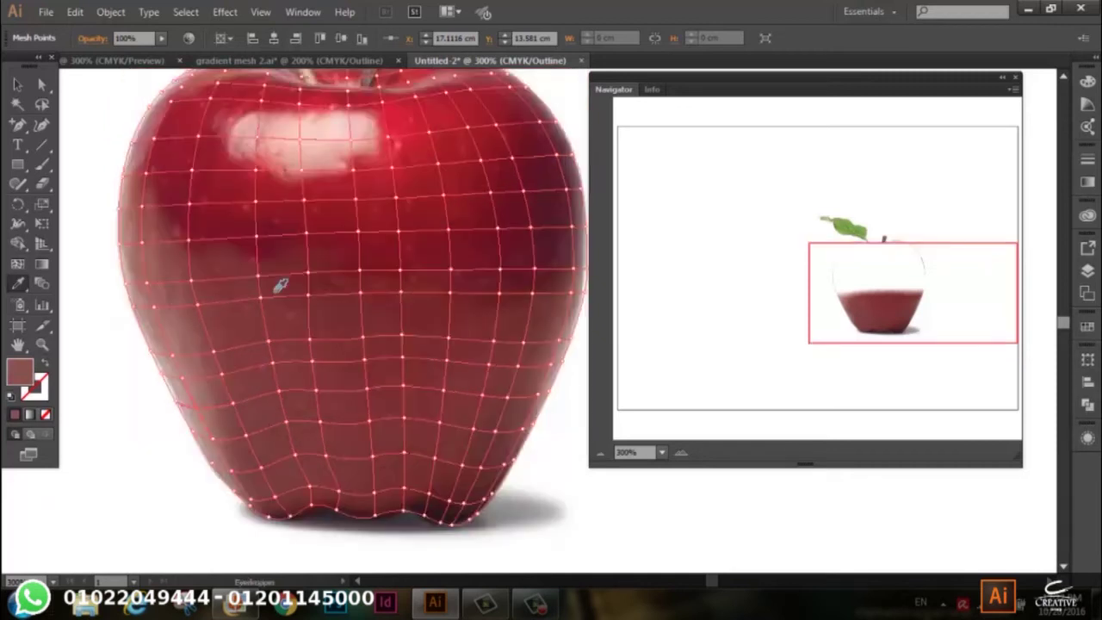
{"action": "scroll", "coordinate": [281, 285], "scroll_direction": "up", "scroll_amount": 2}
{"action": "left_click", "coordinate": [196, 387], "text": "ctrl"}
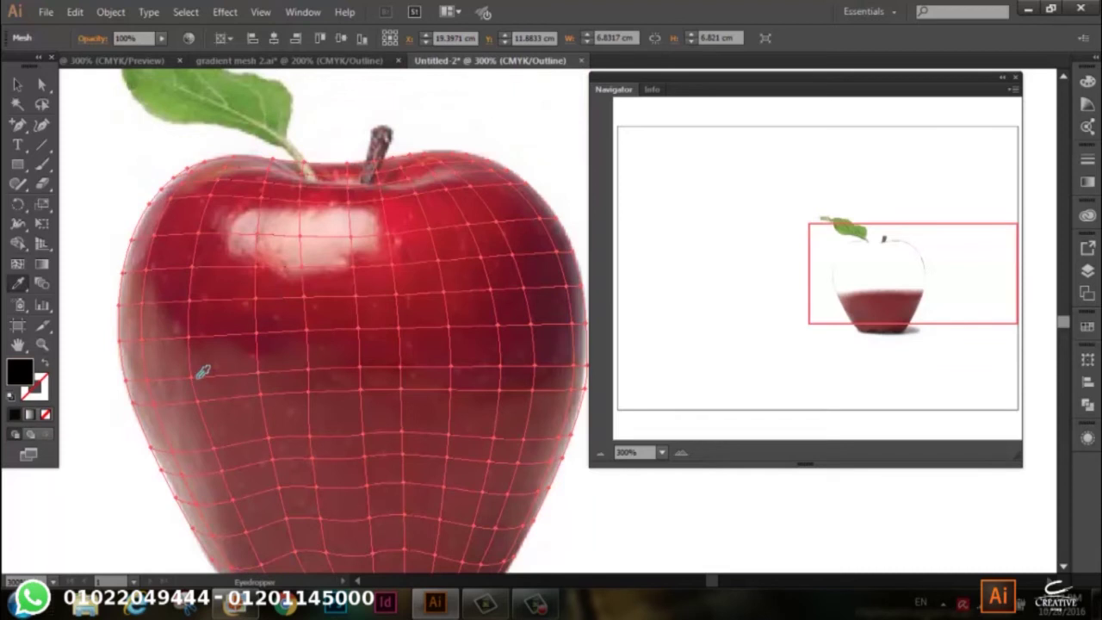
{"action": "left_click", "coordinate": [199, 370]}
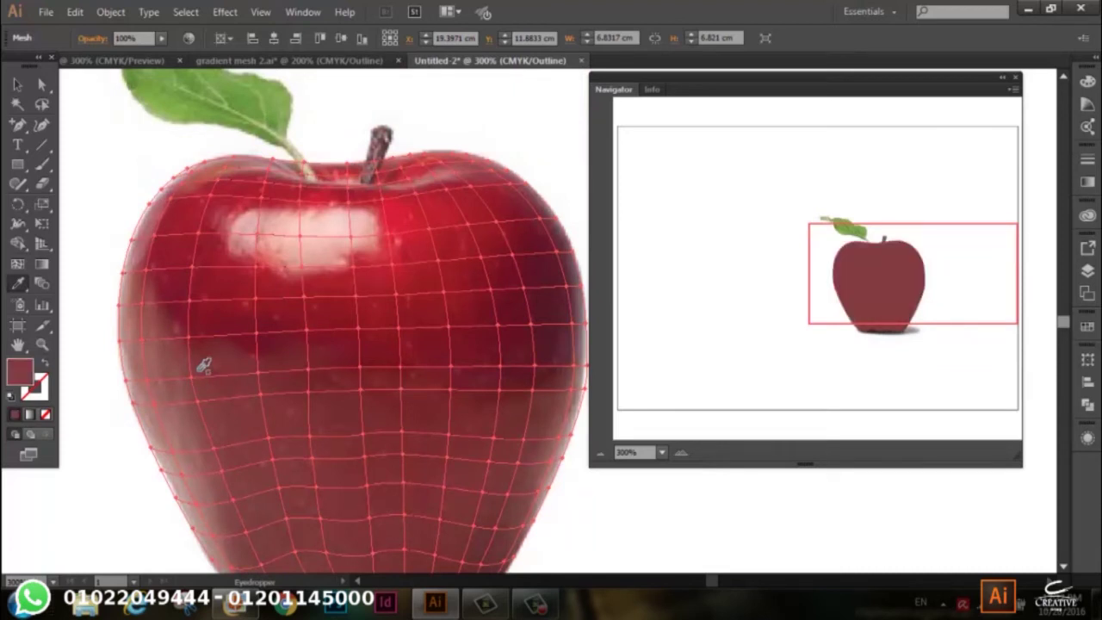
{"action": "key", "text": "ctrl+z"}
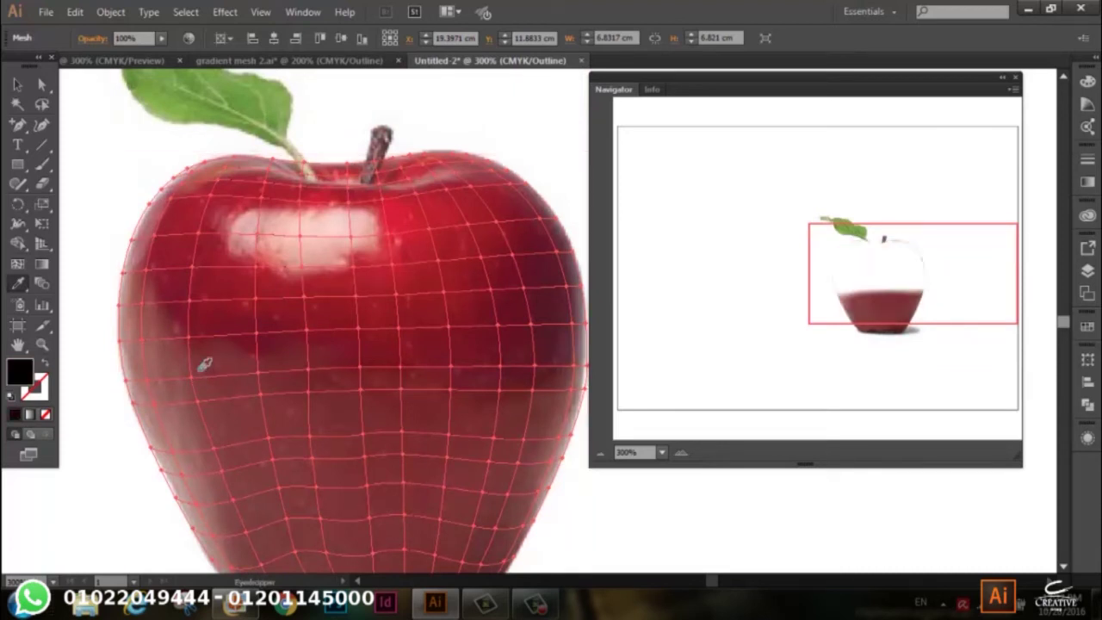
- Sample the apple's dark red onto left-side mesh points in the lower rows
{"action": "left_click", "coordinate": [42, 83]}
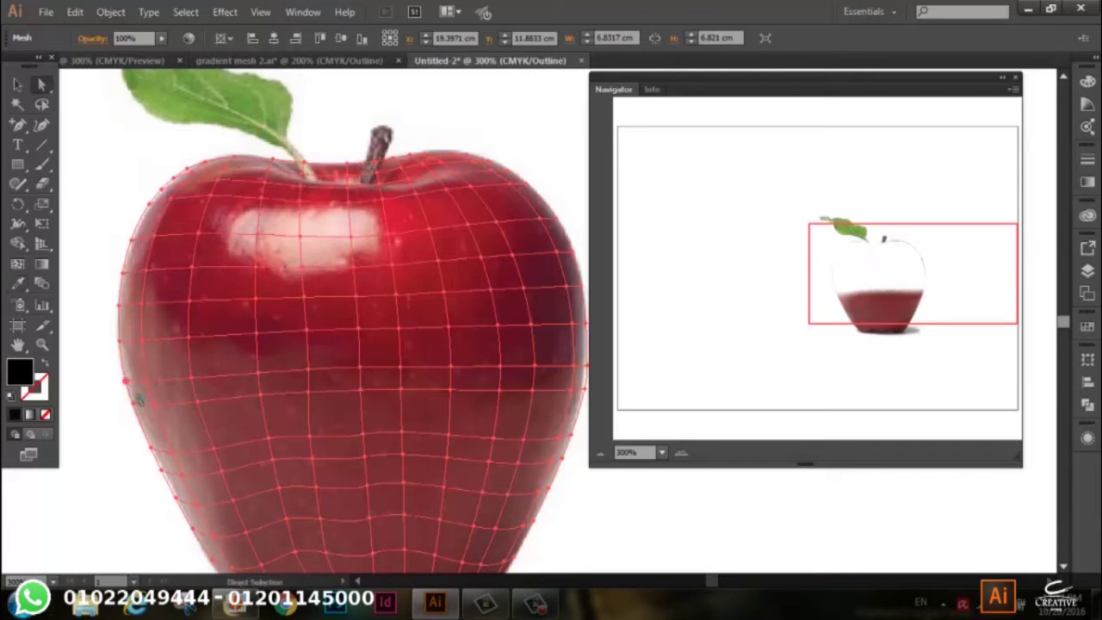
{"action": "left_click", "coordinate": [109, 427]}
{"action": "left_click", "coordinate": [213, 442]}
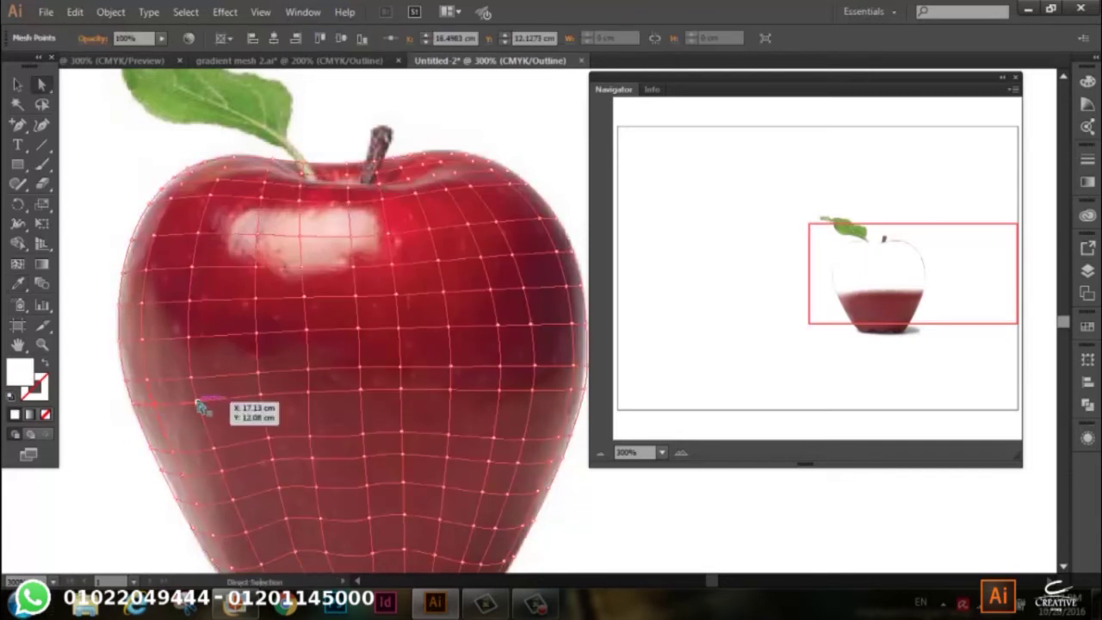
{"action": "left_click", "coordinate": [17, 284]}
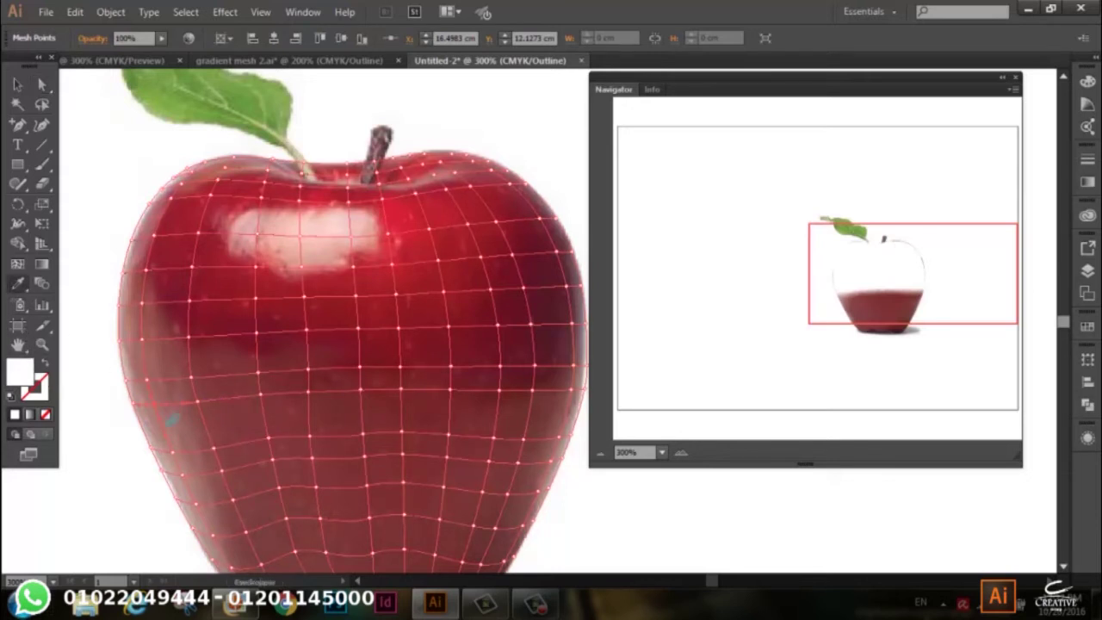
{"action": "left_click", "coordinate": [163, 394]}
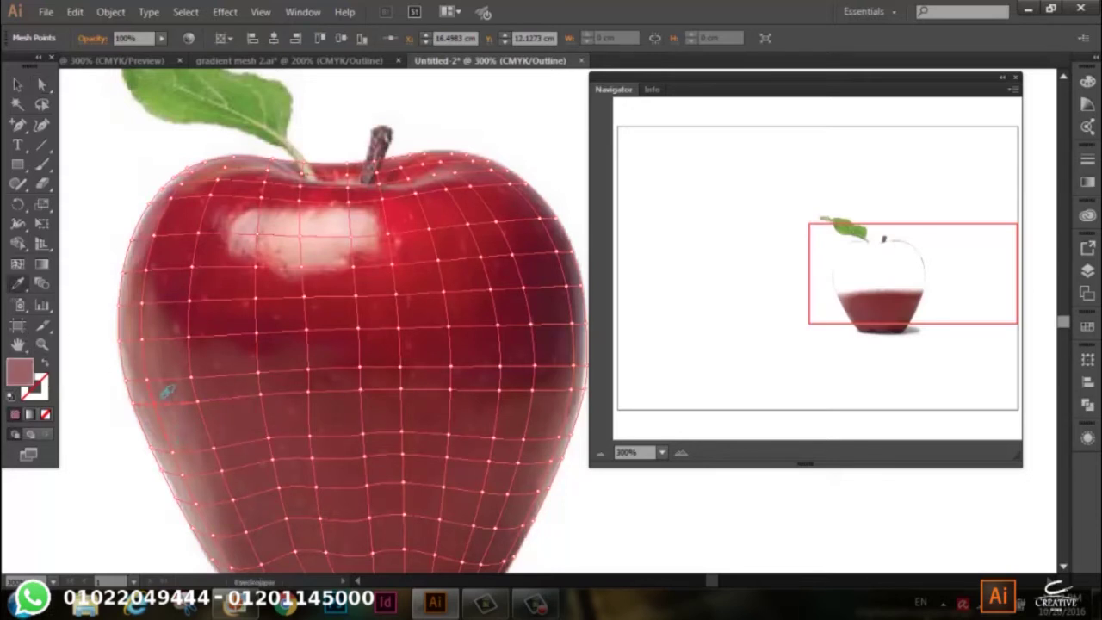
{"action": "key", "text": "ctrl"}
{"action": "left_click", "coordinate": [176, 455], "text": "ctrl"}
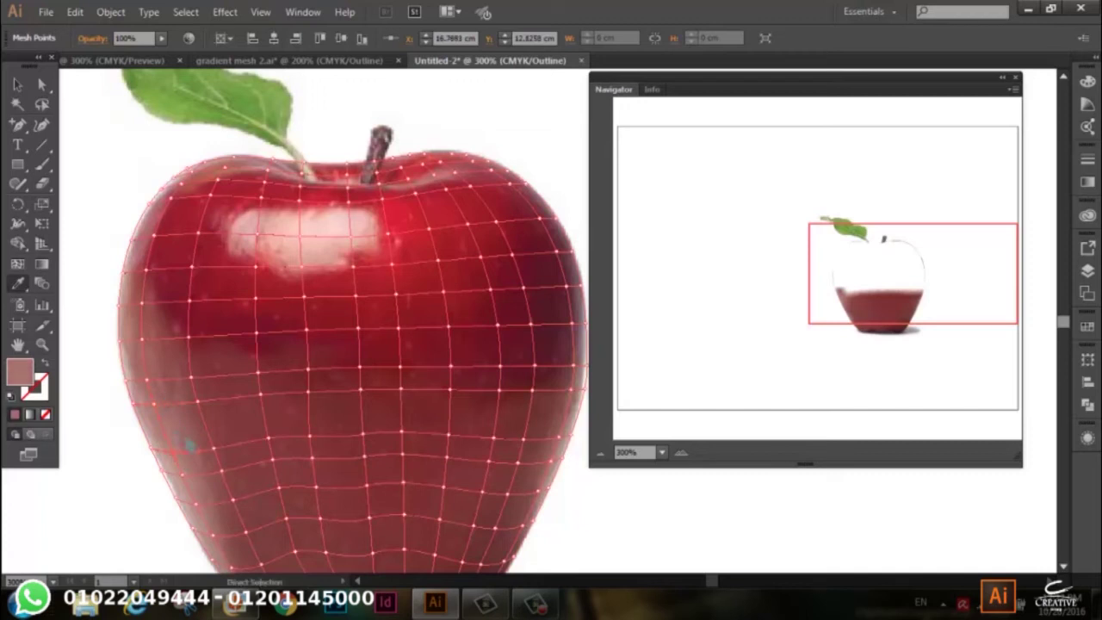
{"action": "left_click", "coordinate": [197, 413], "text": "ctrl"}
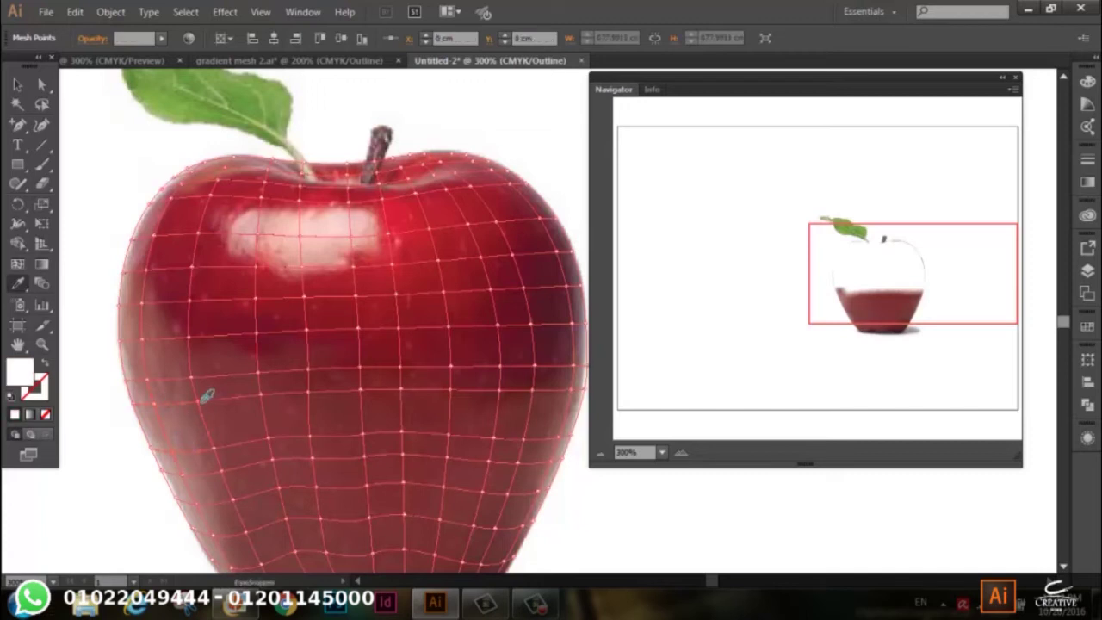
{"action": "left_click", "coordinate": [209, 385]}
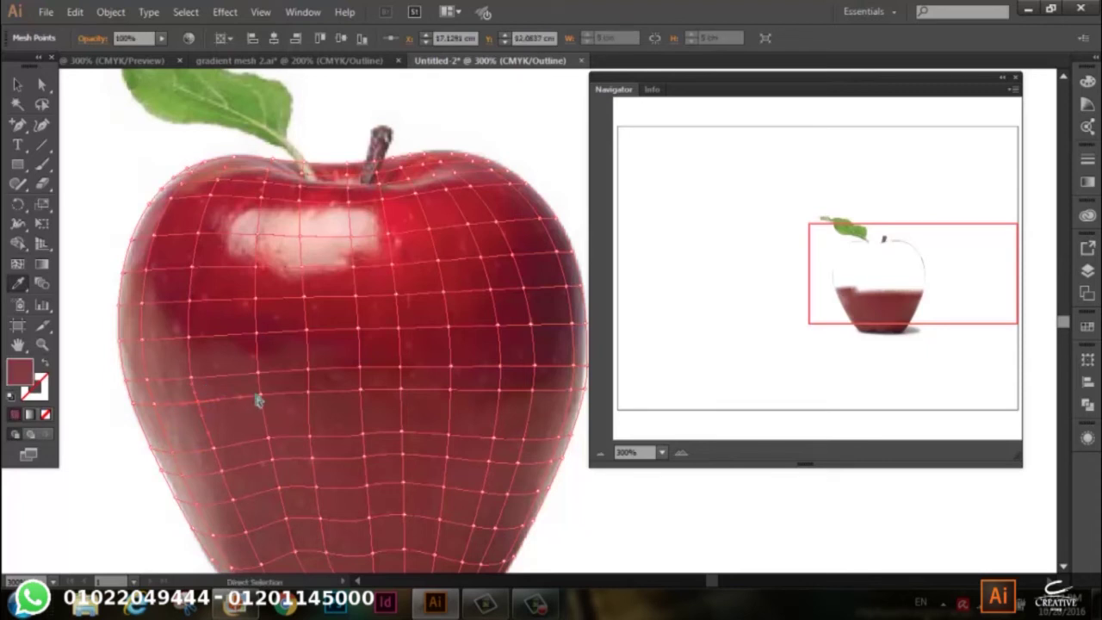
- Reselect the mesh and colour middle-row points left to right with sampled red
{"action": "key", "text": "ctrl+shift+a"}
{"action": "left_click", "coordinate": [263, 398], "text": "ctrl"}
{"action": "left_click", "coordinate": [268, 394]}
{"action": "left_click", "coordinate": [315, 394], "text": "ctrl"}
{"action": "left_click", "coordinate": [320, 383]}
{"action": "left_click", "coordinate": [365, 394], "text": "ctrl"}
{"action": "left_click", "coordinate": [374, 380]}
{"action": "left_click", "coordinate": [403, 394], "text": "ctrl"}
{"action": "left_click", "coordinate": [417, 378]}
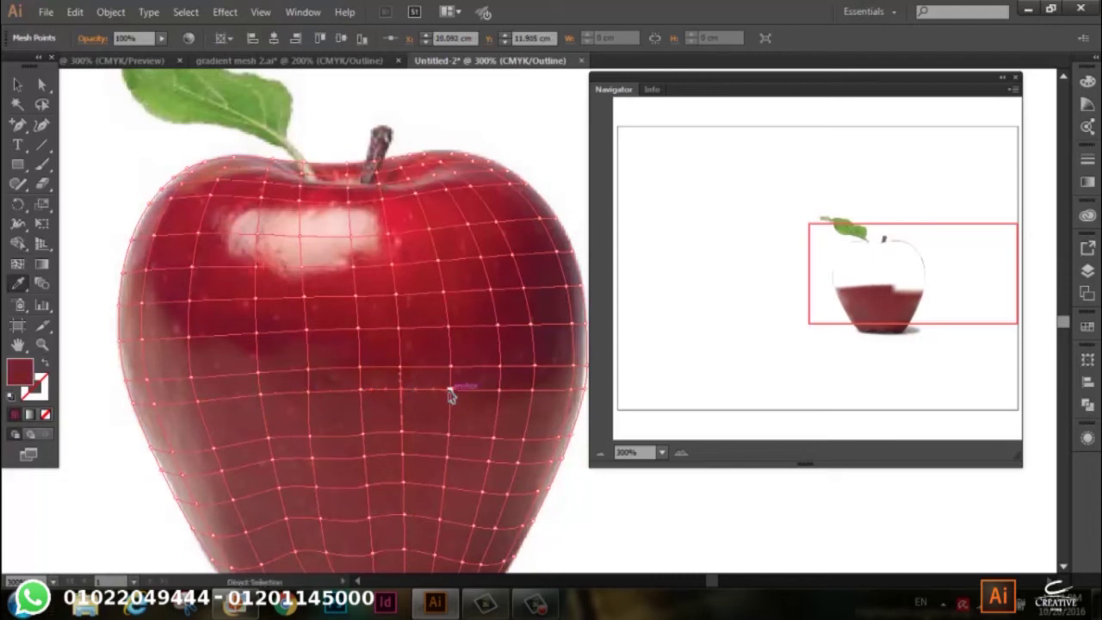
{"action": "left_click", "coordinate": [455, 389], "text": "ctrl"}
- Colour the middle-row points on the right half with sampled red
{"action": "key", "text": "ctrl+shift+a"}
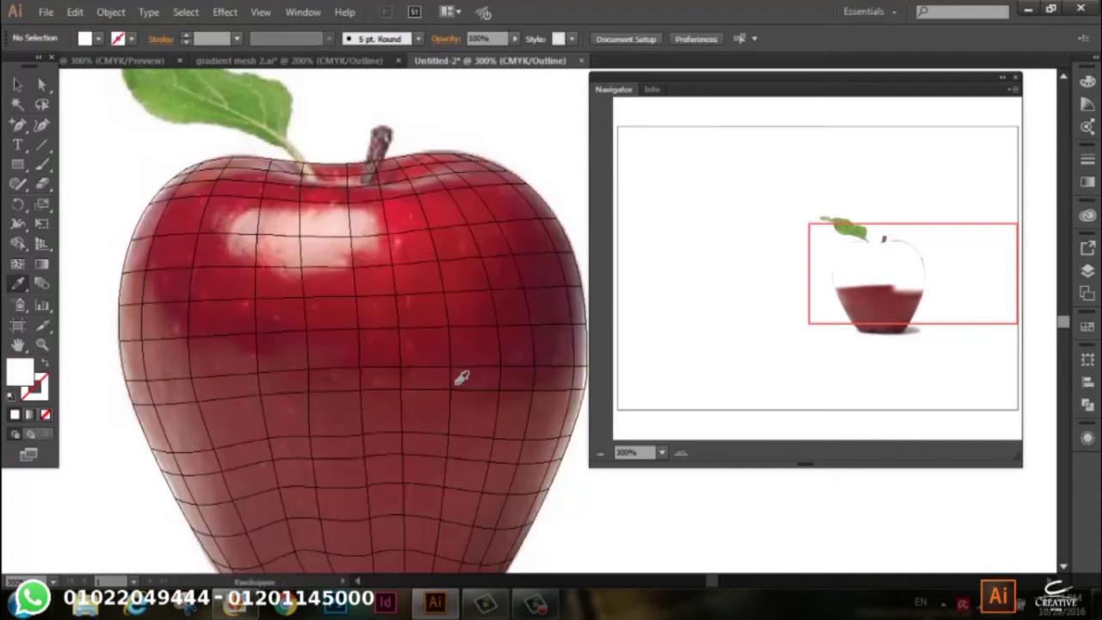
{"action": "left_click", "coordinate": [457, 388]}
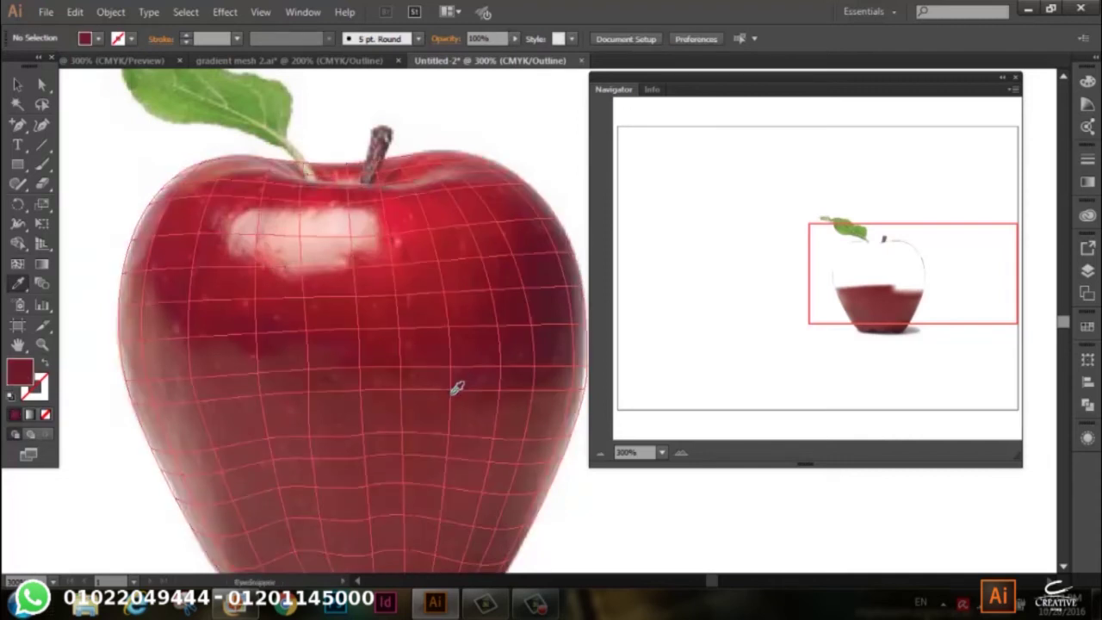
{"action": "left_click", "coordinate": [453, 389], "text": "ctrl"}
{"action": "left_click", "coordinate": [487, 385]}
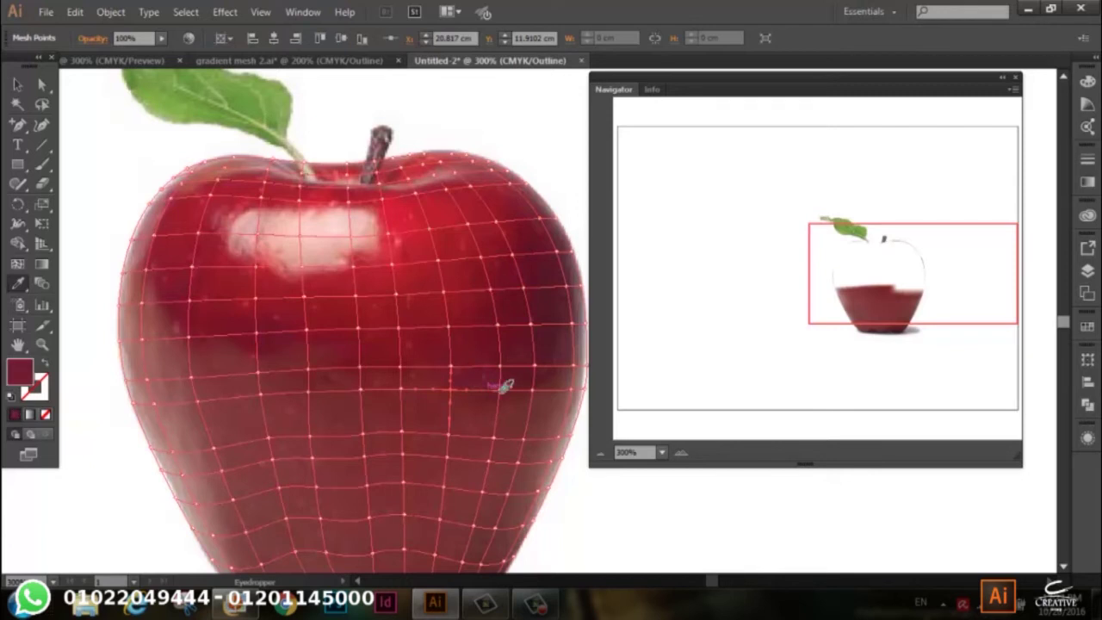
{"action": "left_click", "coordinate": [502, 392], "text": "ctrl"}
{"action": "left_click", "coordinate": [514, 377]}
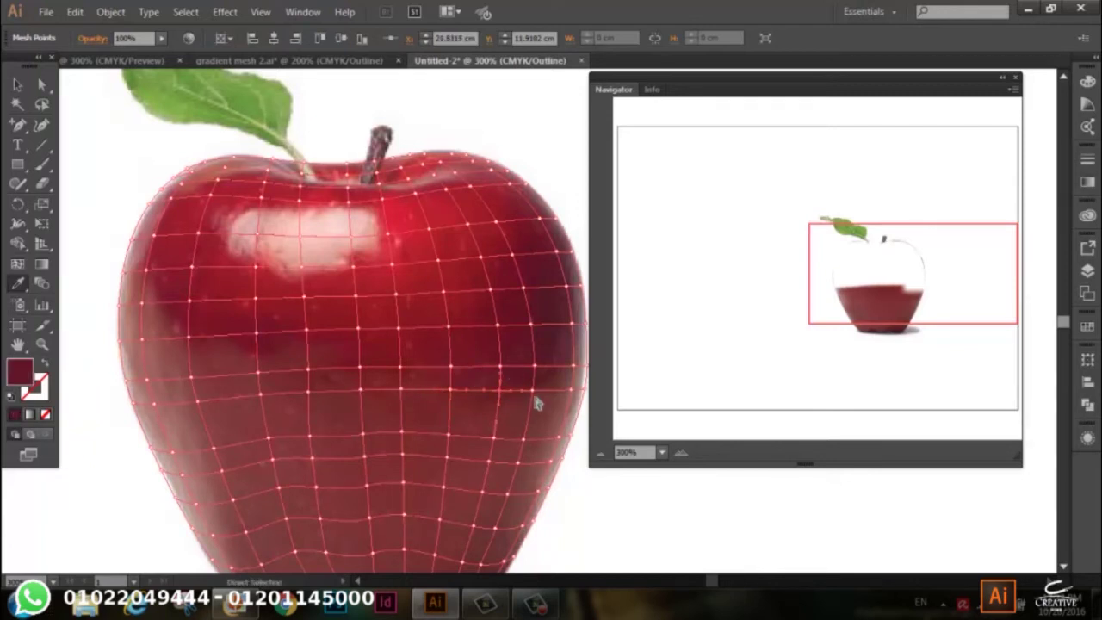
{"action": "left_click", "coordinate": [536, 395], "text": "ctrl"}
{"action": "left_click", "coordinate": [534, 377]}
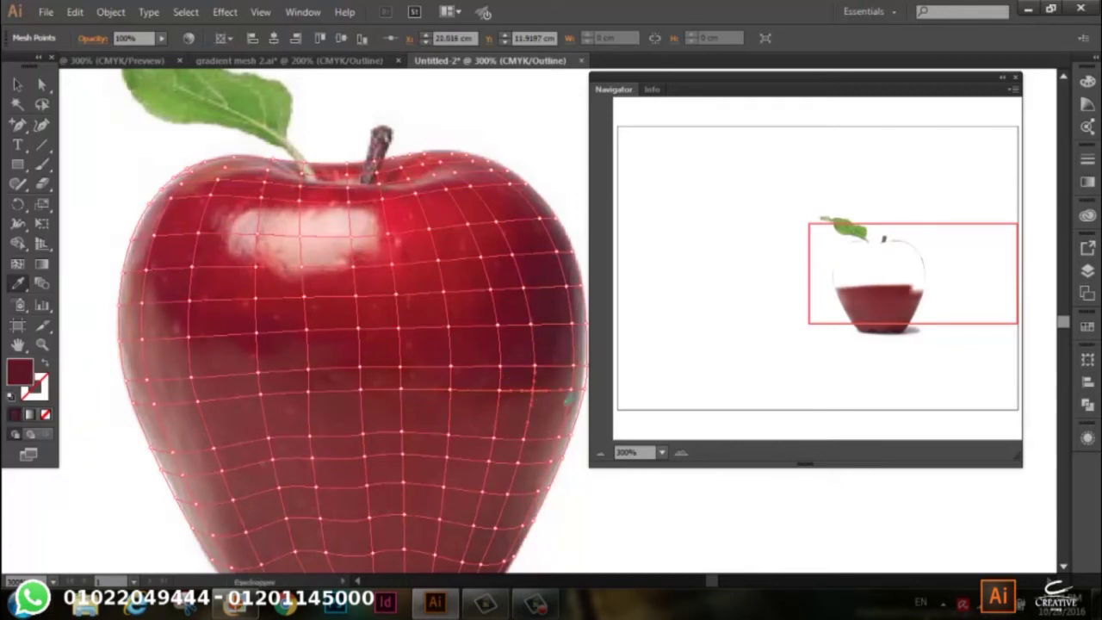
- Sample dark red onto the points at the apple's right edge, then return to the Selection tool
{"action": "left_click", "coordinate": [571, 379], "text": "ctrl"}
{"action": "left_click", "coordinate": [569, 377]}
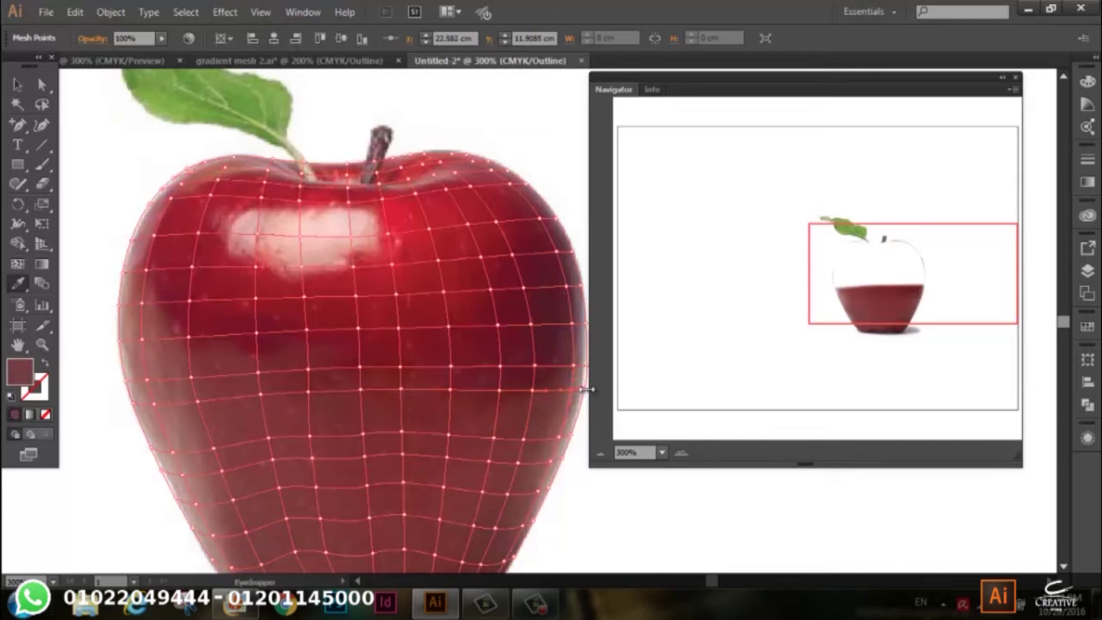
{"action": "left_click", "coordinate": [586, 387], "text": "ctrl"}
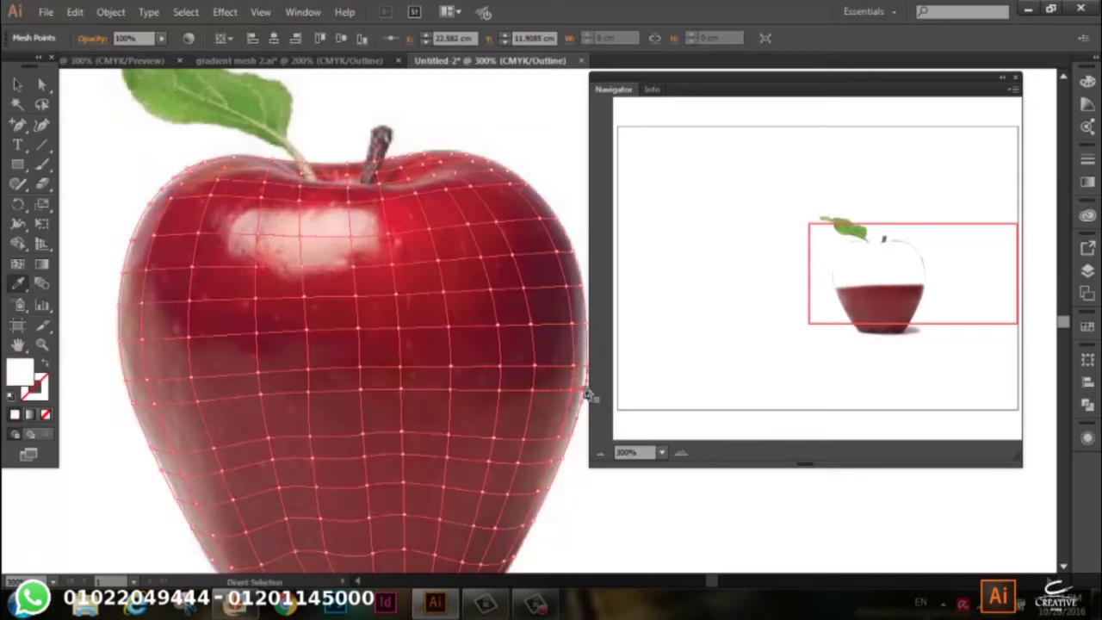
{"action": "left_click", "coordinate": [586, 379]}
{"action": "left_click", "coordinate": [17, 85]}
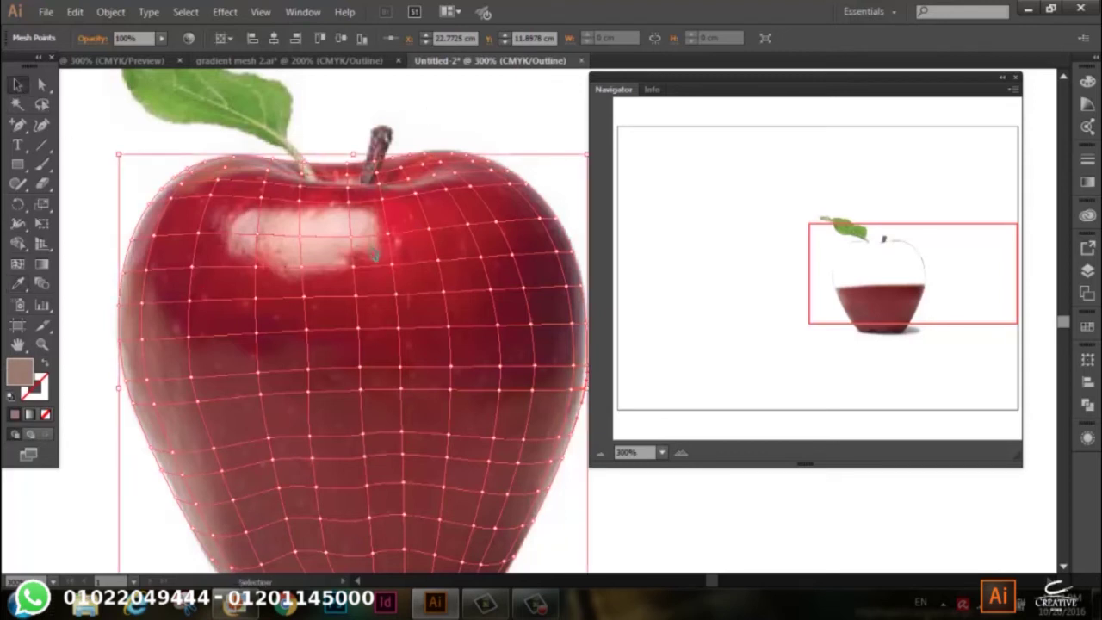
{"action": "scroll", "coordinate": [422, 441], "scroll_direction": "down", "scroll_amount": 3}
{"action": "scroll", "coordinate": [422, 441], "scroll_direction": "up", "scroll_amount": 5}
{"action": "scroll", "coordinate": [421, 441], "scroll_direction": "down", "scroll_amount": 1}
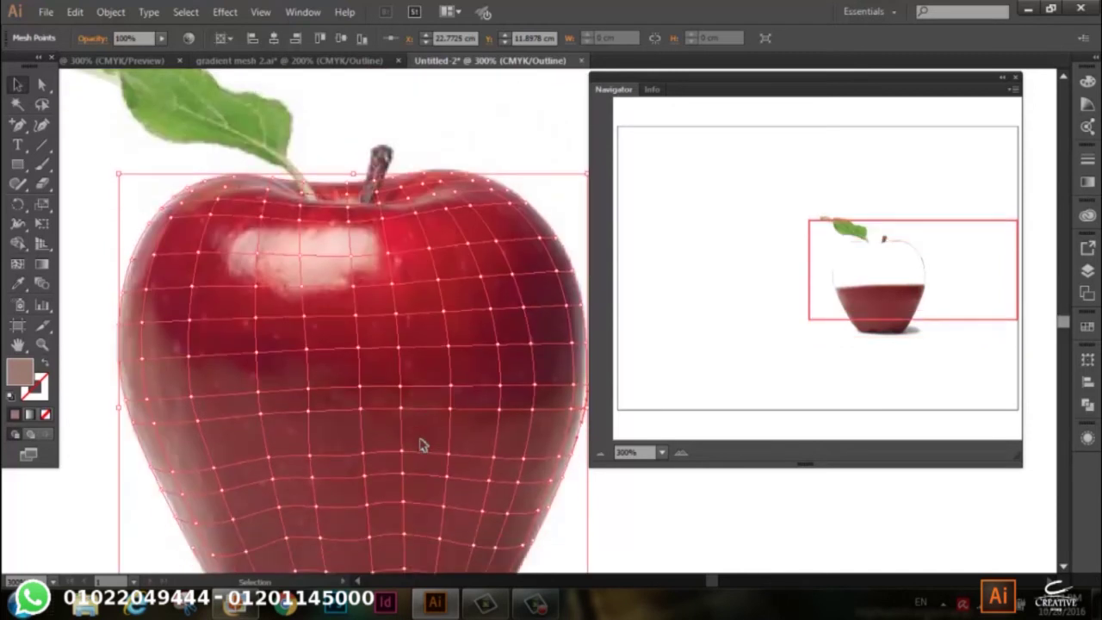
{"action": "scroll", "coordinate": [422, 441], "scroll_direction": "down", "scroll_amount": 1}
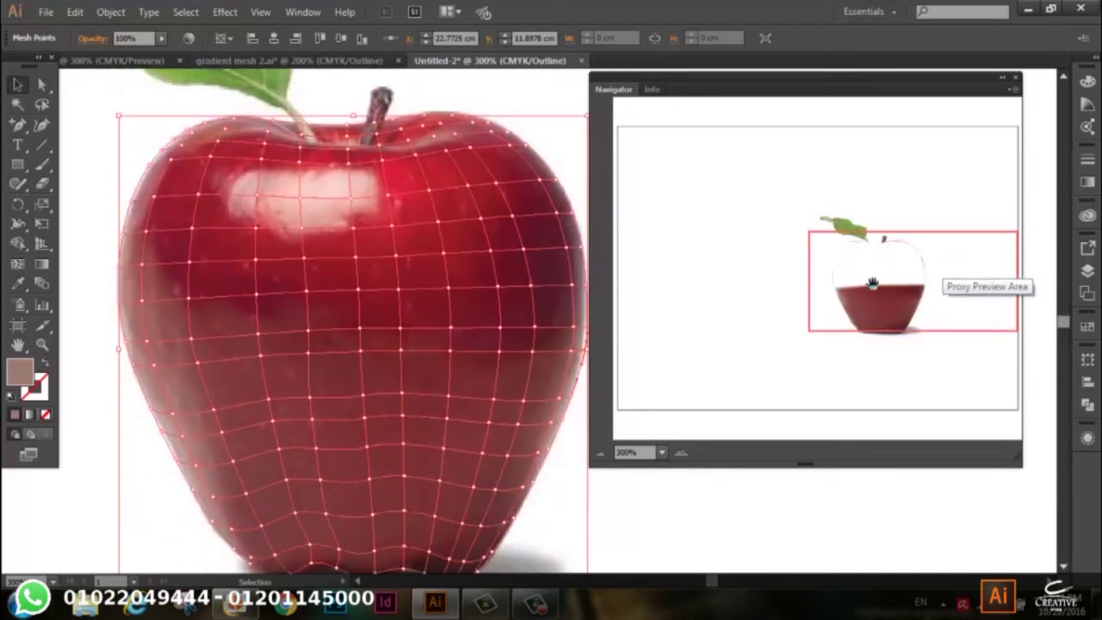
{"action": "left_click", "coordinate": [260, 12]}
{"action": "left_click", "coordinate": [324, 25]}
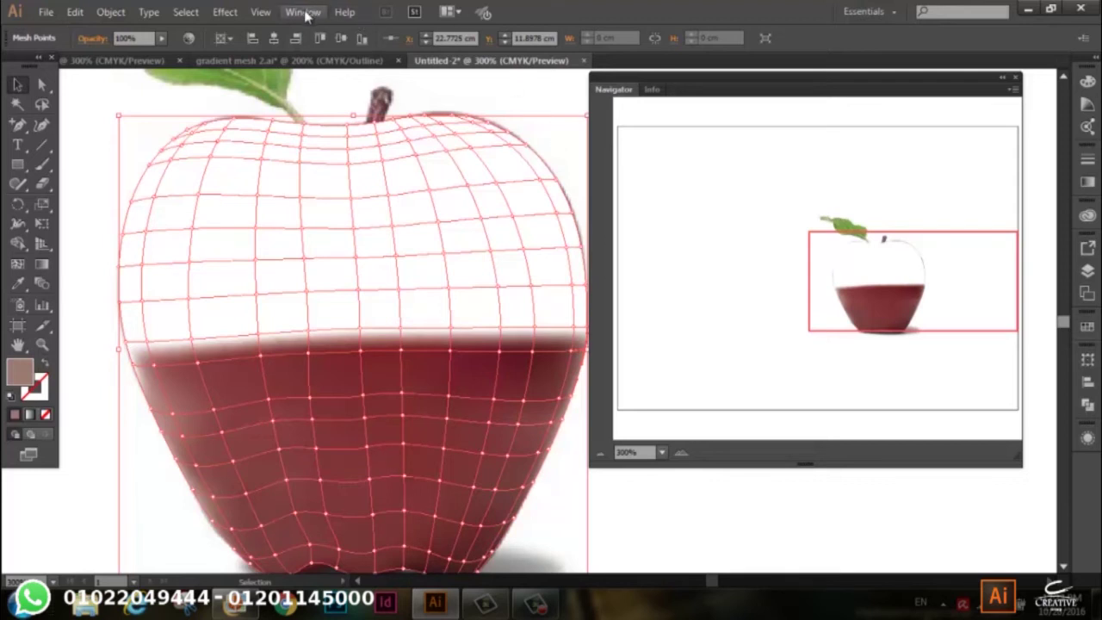
{"action": "left_click", "coordinate": [266, 11]}
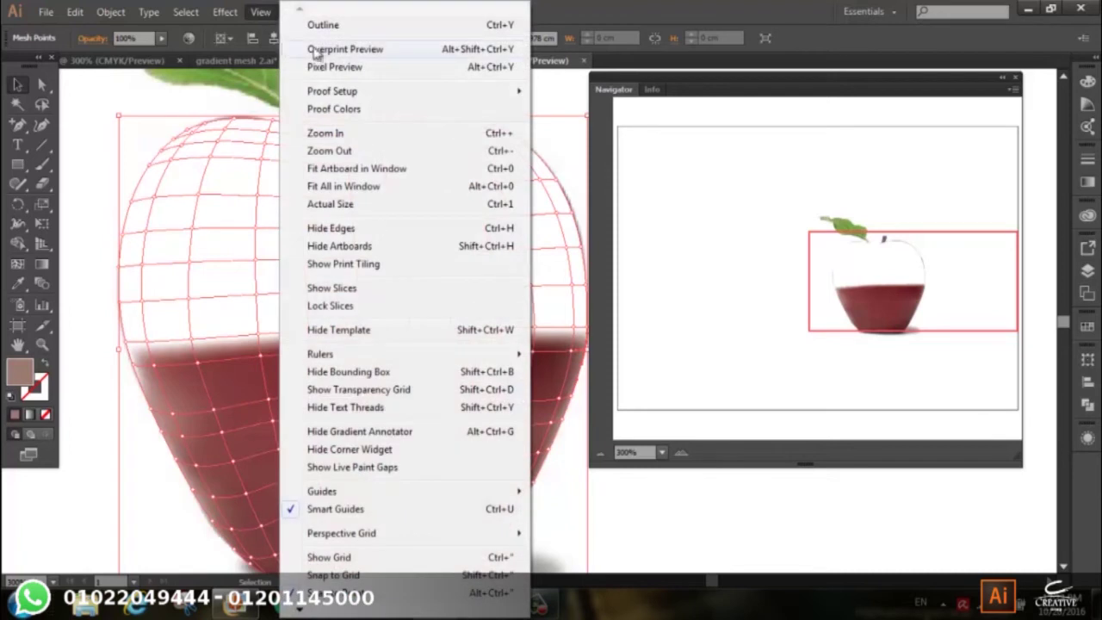
{"action": "left_click", "coordinate": [315, 26]}
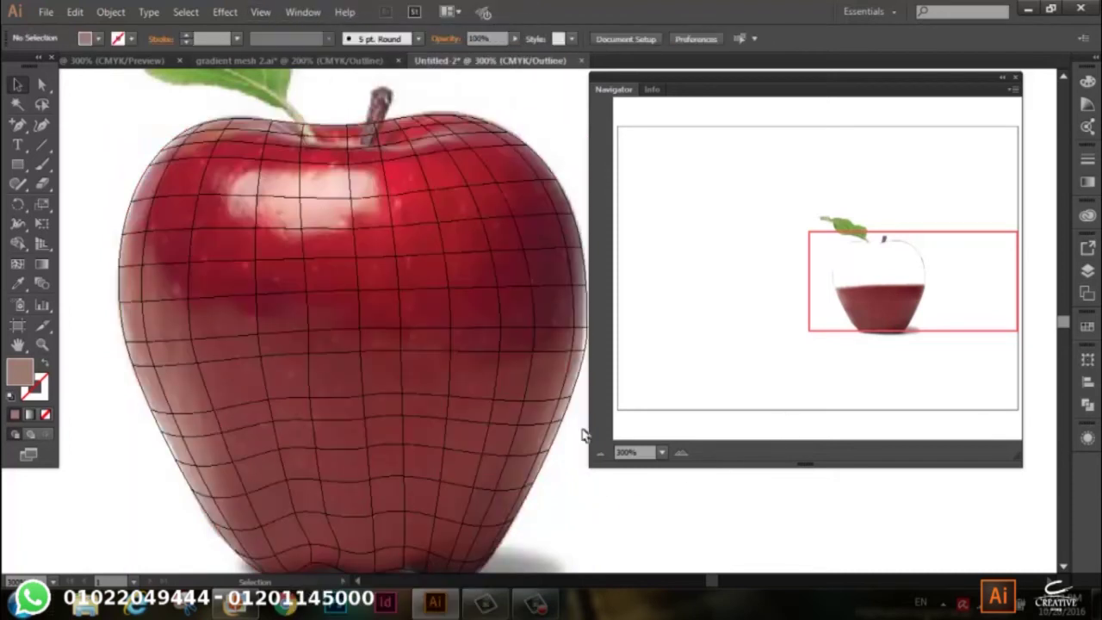
- Draw a circle on the empty canvas left of the apple and view it in Preview mode
{"action": "mouse_move", "coordinate": [150, 350]}
{"action": "left_mouse_down"}
{"action": "mouse_move", "coordinate": [412, 345]}
{"action": "mouse_move", "coordinate": [468, 258]}
{"action": "left_mouse_up"}
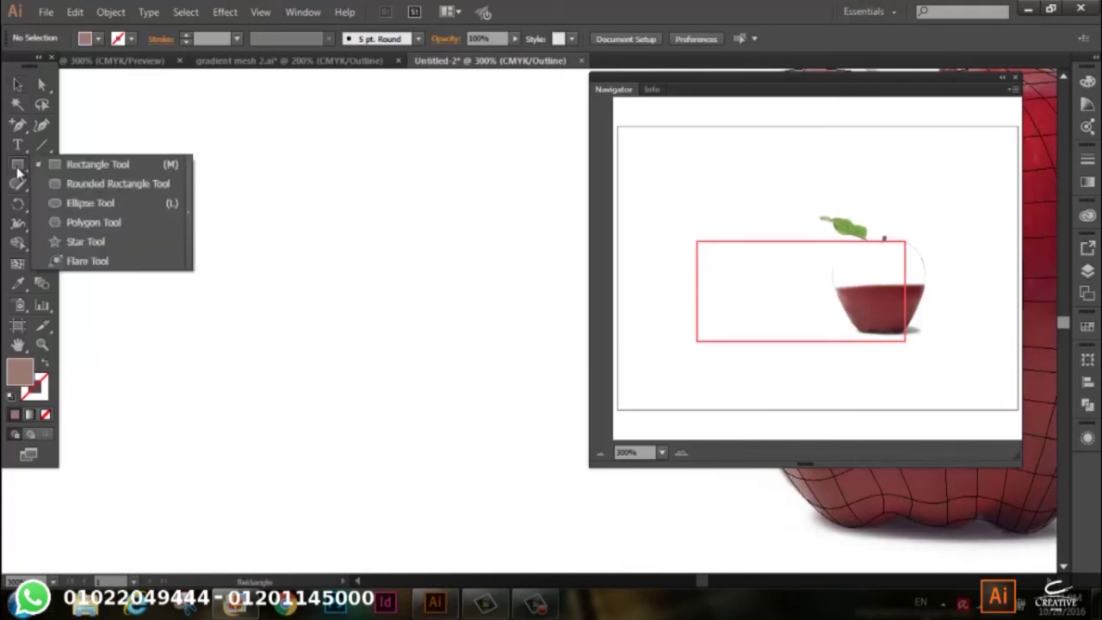
{"action": "mouse_move", "coordinate": [19, 172]}
{"action": "left_mouse_down"}
{"action": "mouse_move", "coordinate": [163, 218]}
{"action": "mouse_move", "coordinate": [310, 353]}
{"action": "left_mouse_up"}
{"action": "left_click", "coordinate": [261, 12]}
{"action": "left_click", "coordinate": [323, 26]}
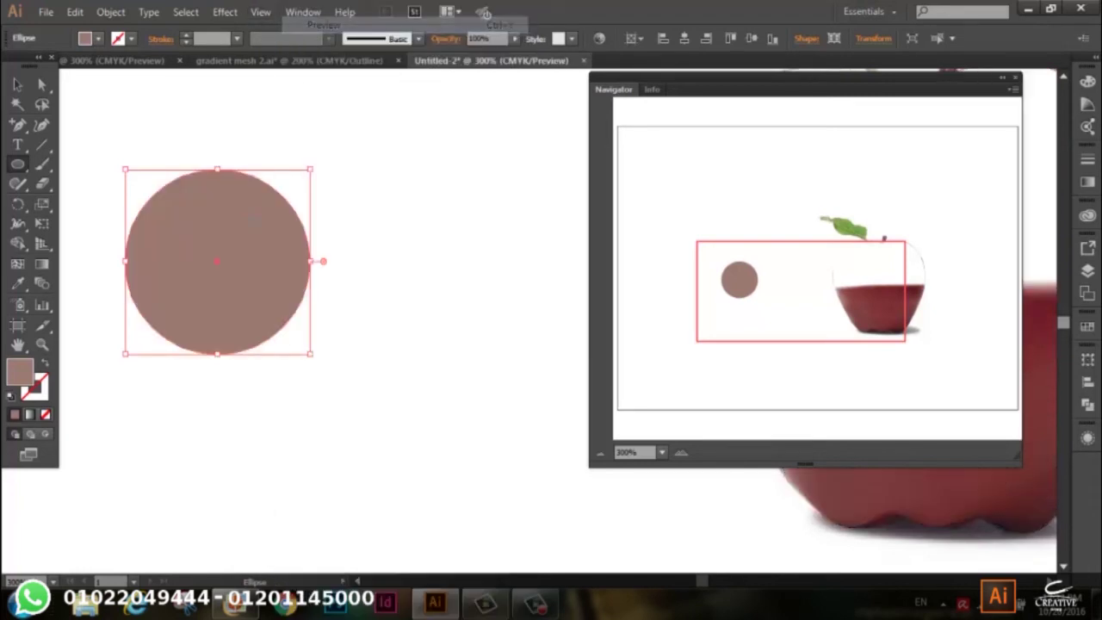
- Fill the new circle with a red swatch
{"action": "left_click", "coordinate": [98, 40]}
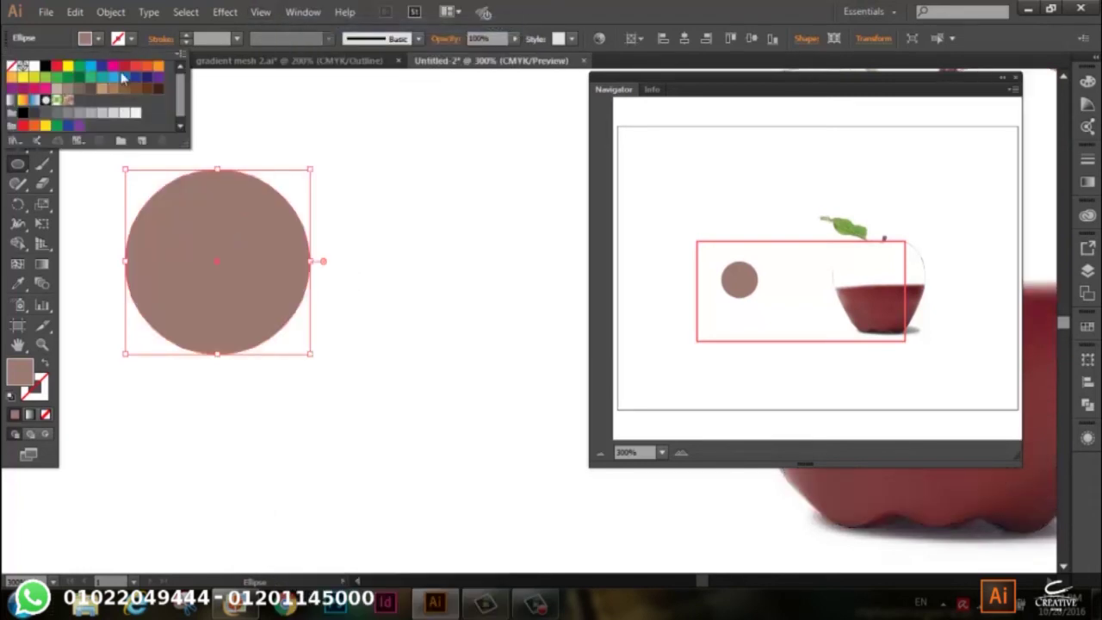
{"action": "left_click", "coordinate": [125, 67]}
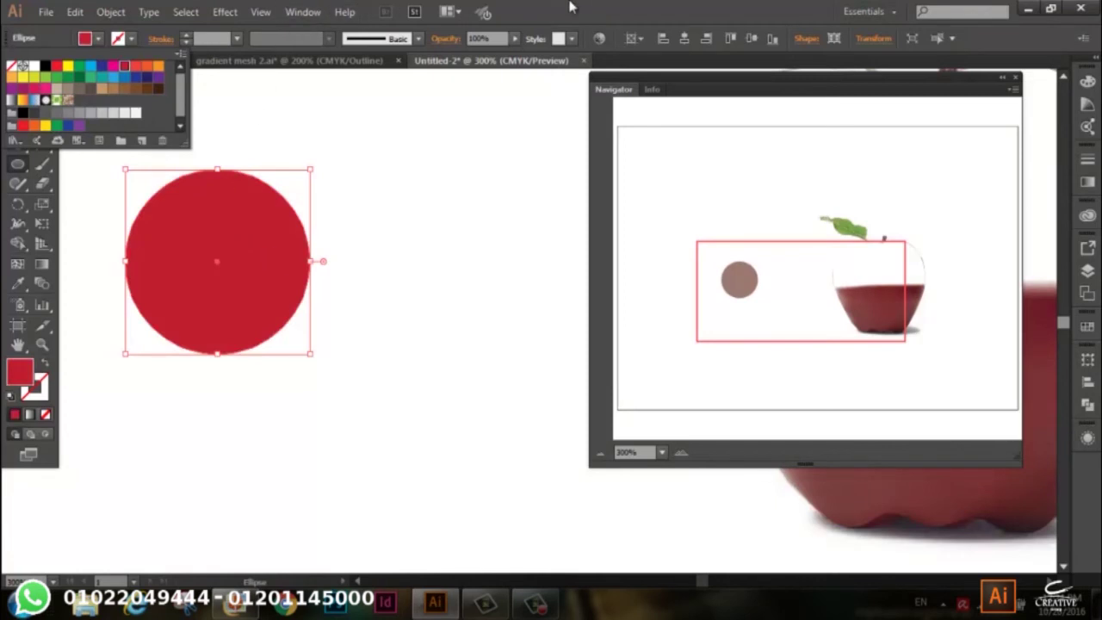
{"action": "left_click", "coordinate": [111, 12]}
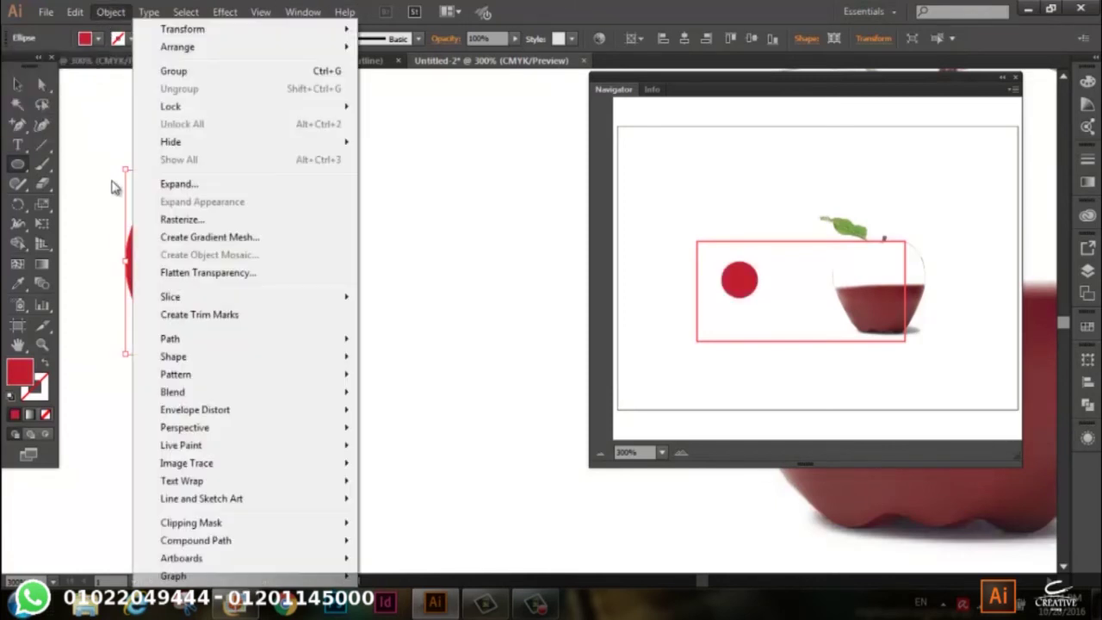
{"action": "left_click", "coordinate": [207, 238]}
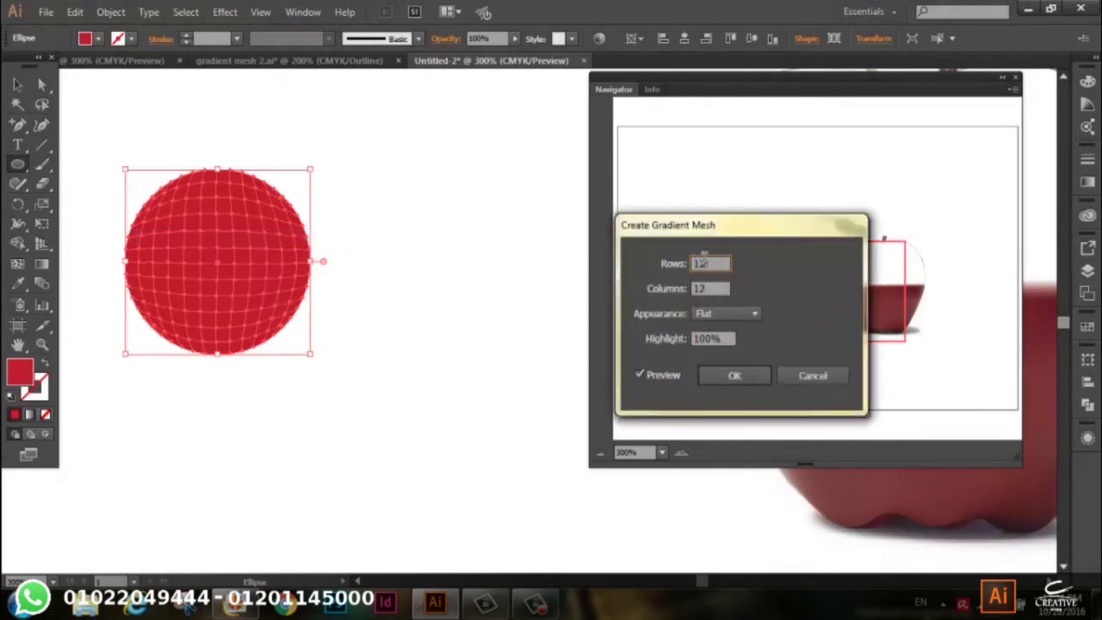
{"action": "left_click_drag", "start_coordinate": [703, 261], "coordinate": [695, 269]}
{"action": "double_click", "coordinate": [701, 264]}
{"action": "type", "text": "4"}
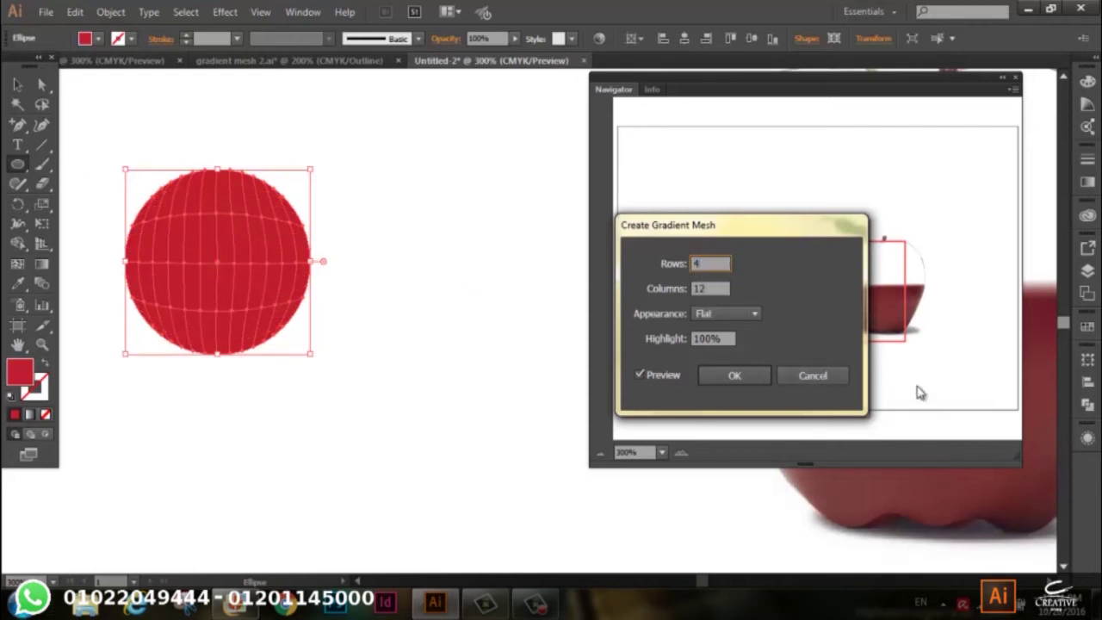
{"action": "double_click", "coordinate": [700, 289]}
{"action": "double_click", "coordinate": [700, 288]}
{"action": "type", "text": "4"}
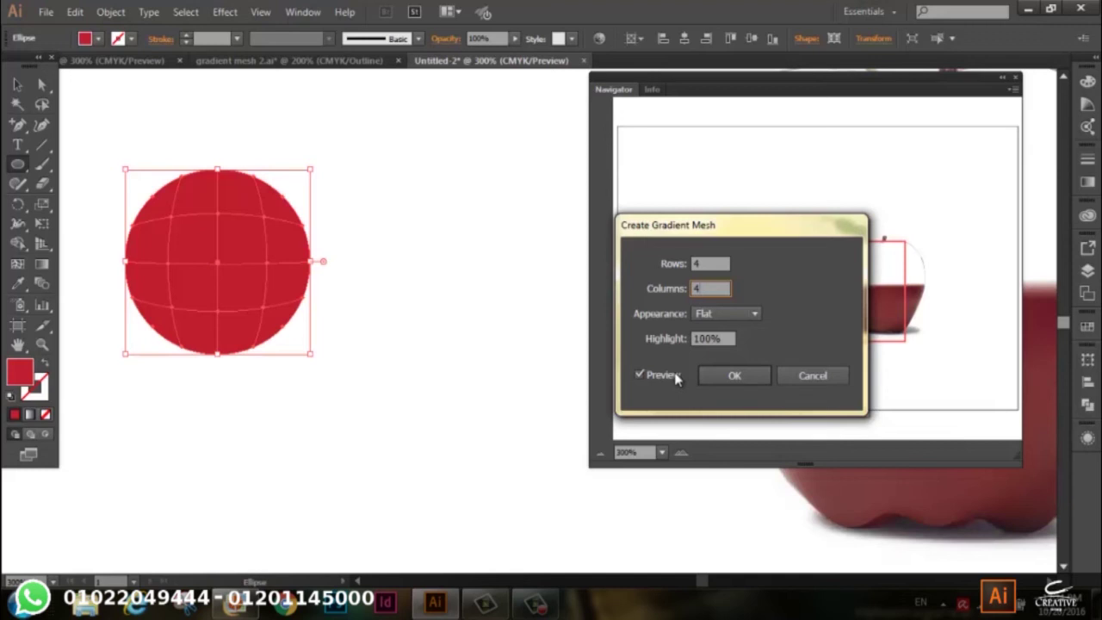
{"action": "left_click", "coordinate": [791, 383]}
{"action": "mouse_move", "coordinate": [435, 601]}
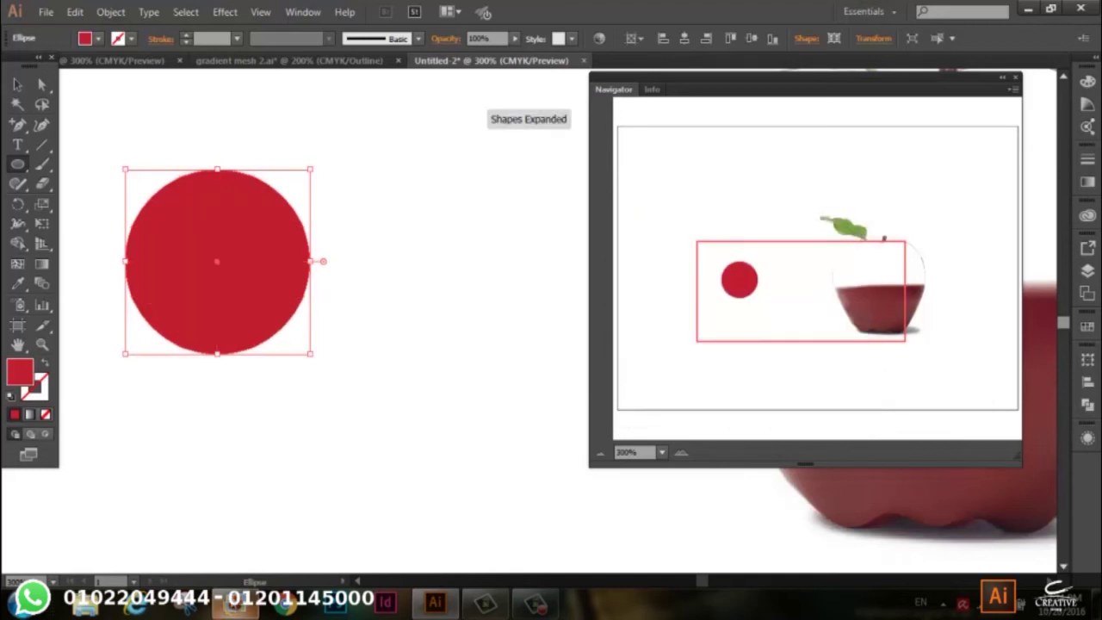
- View the painted portrait beside its dense wireframe mesh in Windows Live Photo Gallery, then return to Illustrator
{"action": "left_click", "coordinate": [273, 511]}
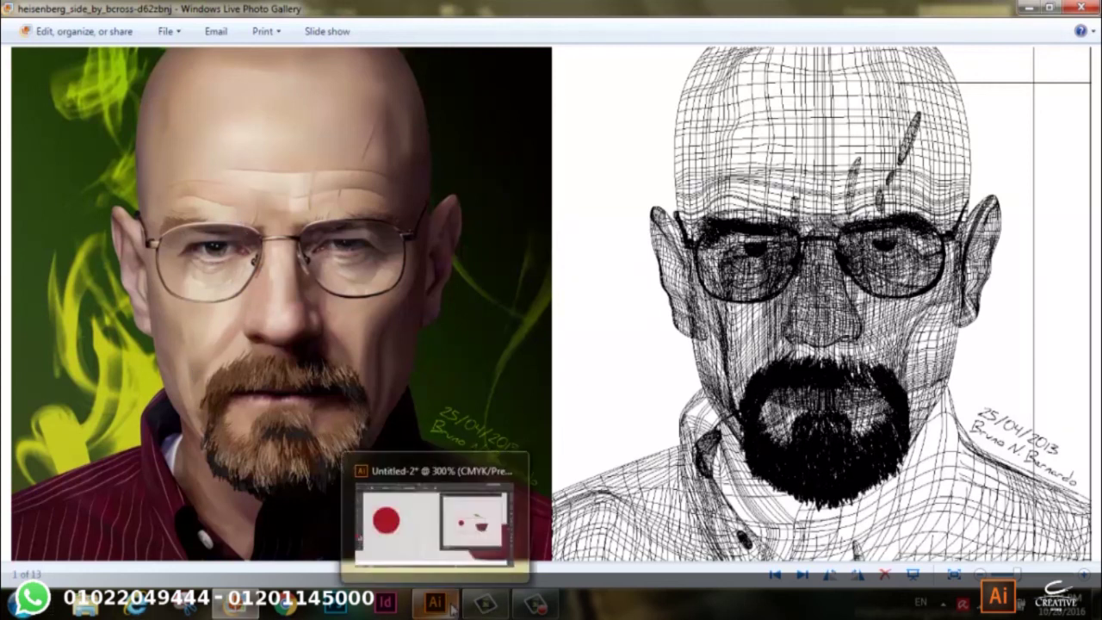
{"action": "left_click", "coordinate": [388, 516]}
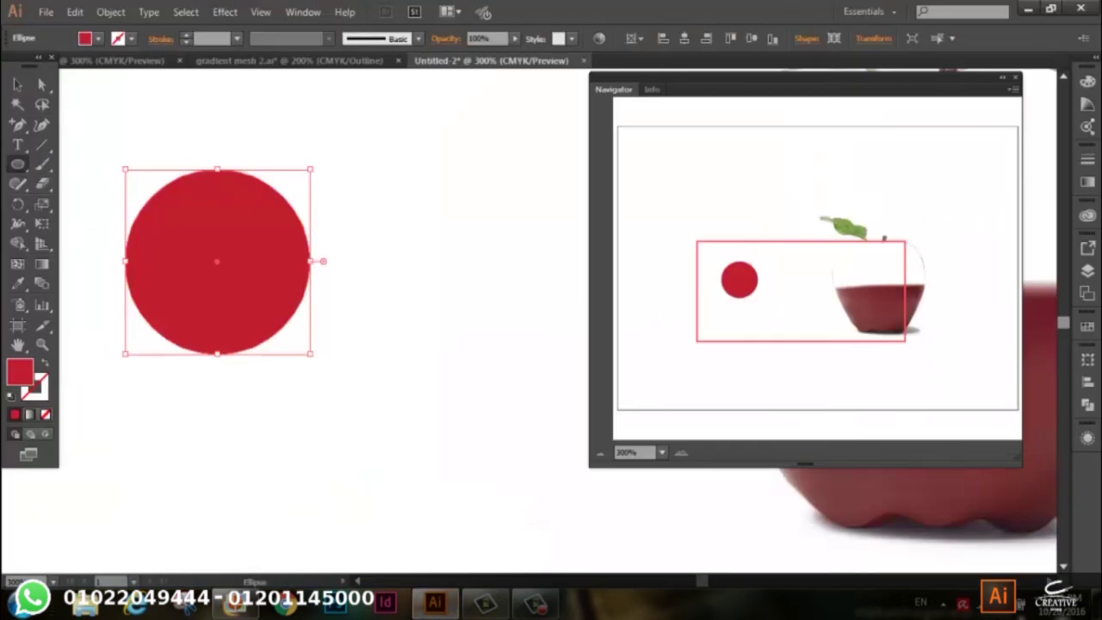
- Scroll the canvas right and up to bring the apple back into view
{"action": "scroll", "coordinate": [318, 319], "scroll_direction": "right", "scroll_amount": 1}
{"action": "scroll", "coordinate": [319, 319], "scroll_direction": "right", "scroll_amount": 3}
{"action": "scroll", "coordinate": [319, 319], "scroll_direction": "right", "scroll_amount": 5}
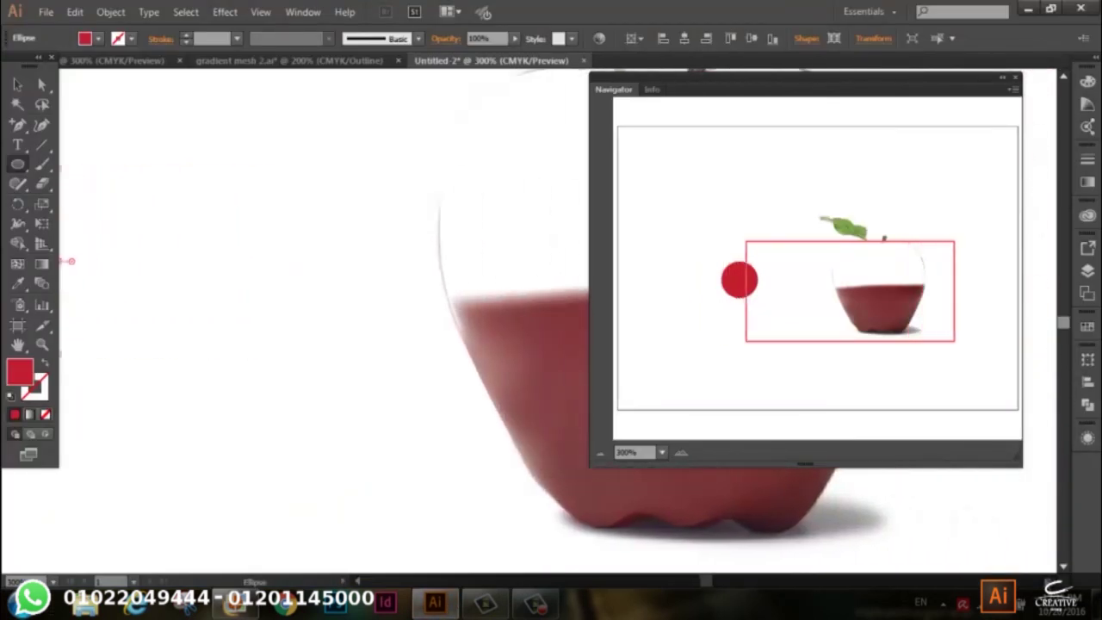
{"action": "scroll", "coordinate": [318, 319], "scroll_direction": "right", "scroll_amount": 3}
{"action": "scroll", "coordinate": [318, 319], "scroll_direction": "right", "scroll_amount": 3}
{"action": "scroll", "coordinate": [318, 319], "scroll_direction": "right", "scroll_amount": 1}
{"action": "scroll", "coordinate": [318, 319], "scroll_direction": "right", "scroll_amount": 1}
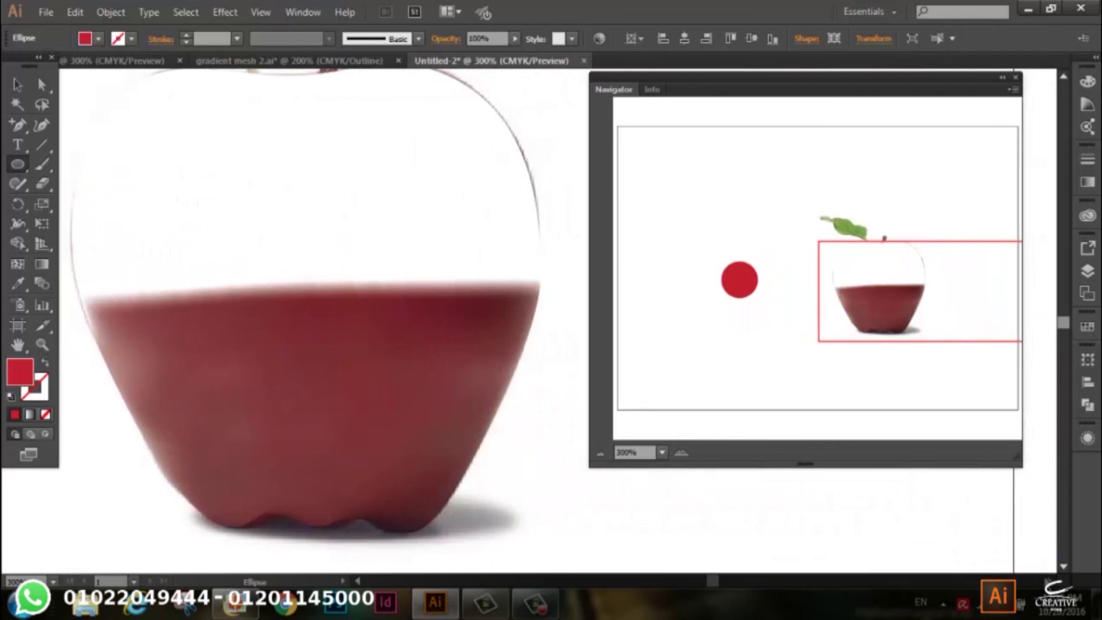
{"action": "scroll", "coordinate": [318, 318], "scroll_direction": "right", "scroll_amount": 2}
{"action": "scroll", "coordinate": [319, 319], "scroll_direction": "right", "scroll_amount": 1}
{"action": "scroll", "coordinate": [522, 416], "scroll_direction": "up", "scroll_amount": 3}
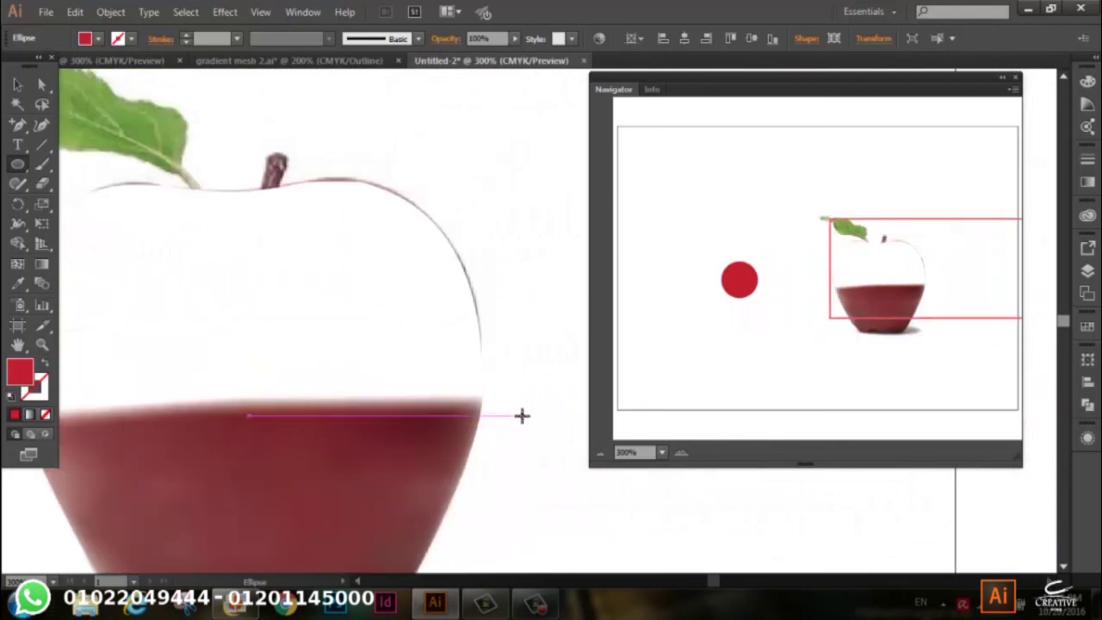
{"action": "scroll", "coordinate": [522, 416], "scroll_direction": "up", "scroll_amount": 3}
{"action": "scroll", "coordinate": [519, 415], "scroll_direction": "up", "scroll_amount": 1}
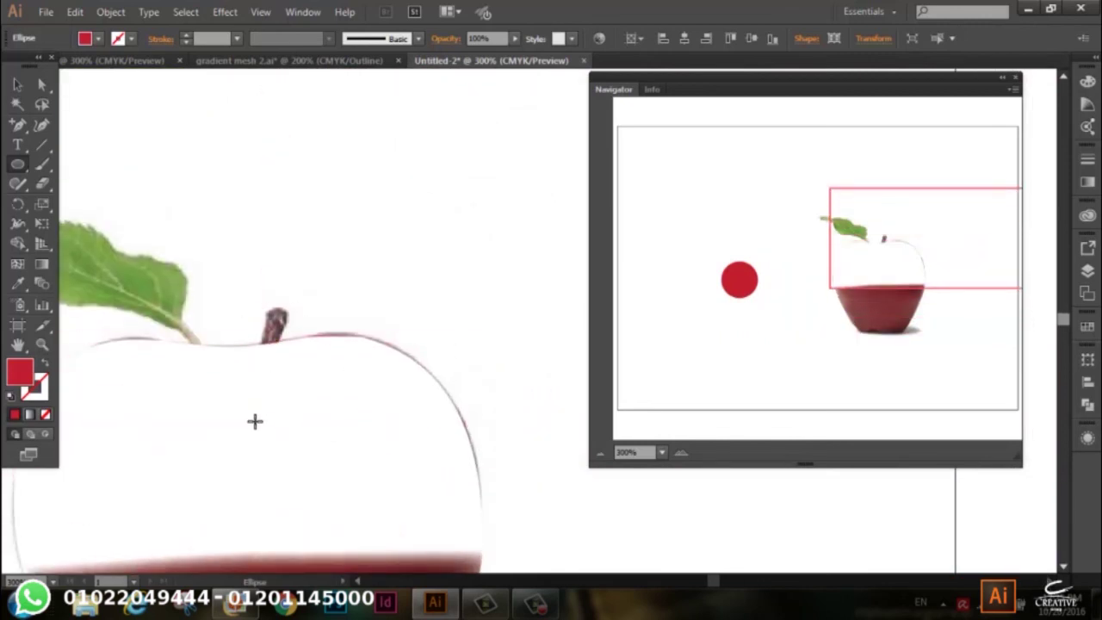
- Switch to Outline view to reveal the apple's dense mesh grid over the photo
{"action": "left_click", "coordinate": [261, 12]}
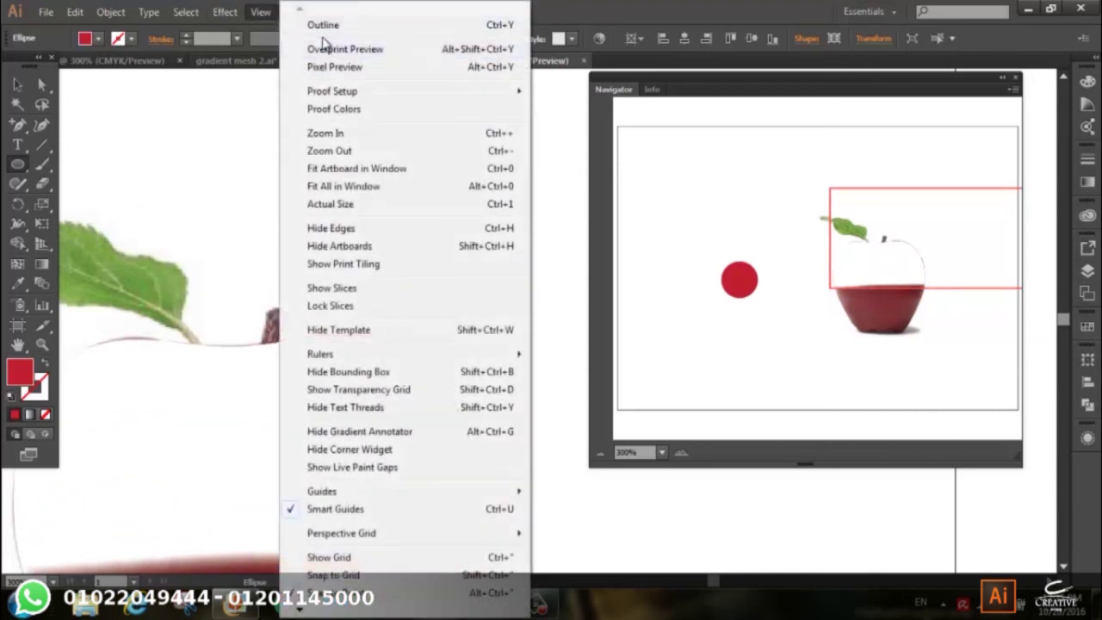
{"action": "left_click", "coordinate": [315, 28]}
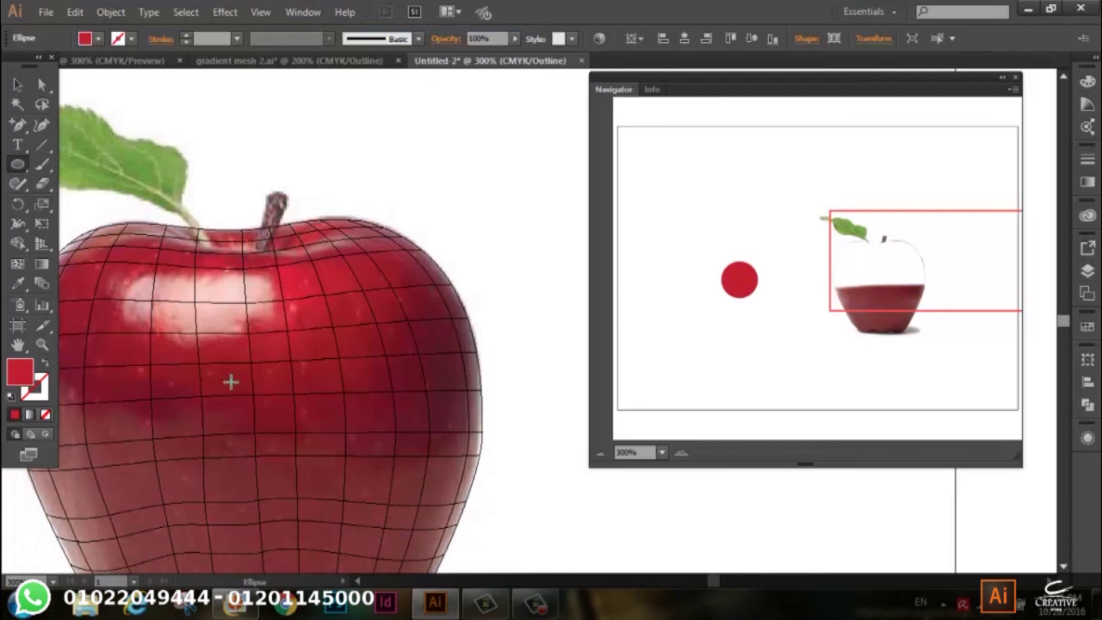
{"action": "scroll", "coordinate": [292, 445], "scroll_direction": "down", "scroll_amount": 1}
{"action": "scroll", "coordinate": [164, 419], "scroll_direction": "down", "scroll_amount": 1}
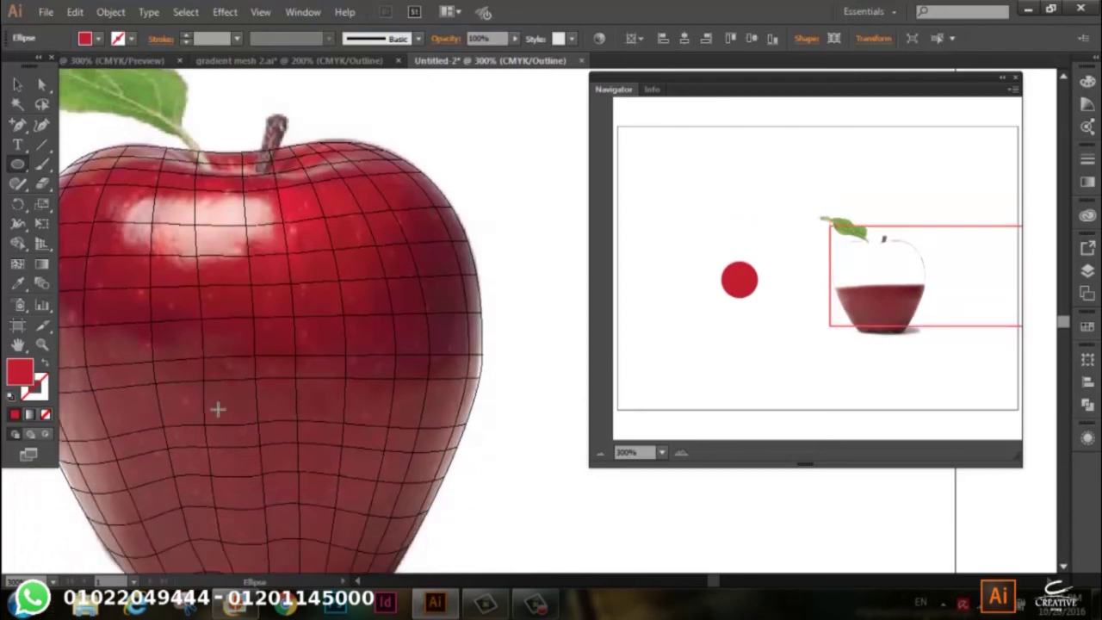